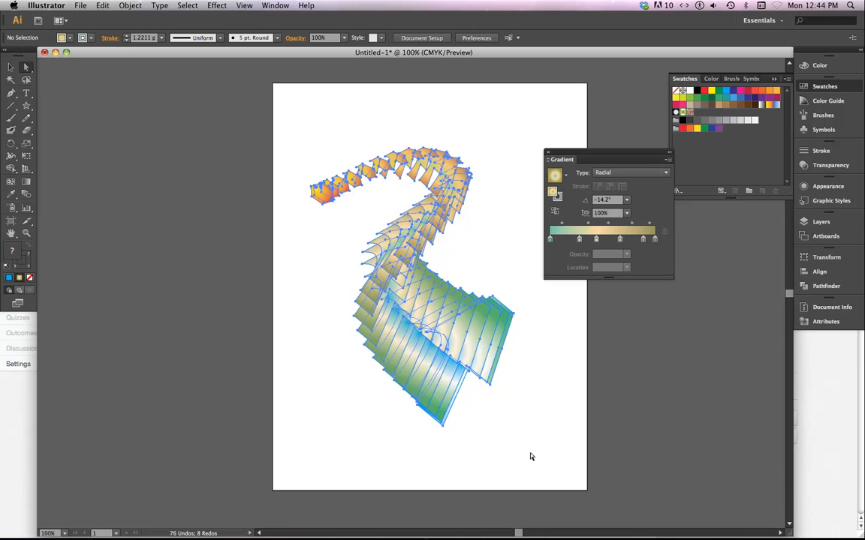
Clear the old blend artwork from the artboard and dock the floating Gradient panel with the other collapsed panels.
scroll(343, 223, "right", 5)
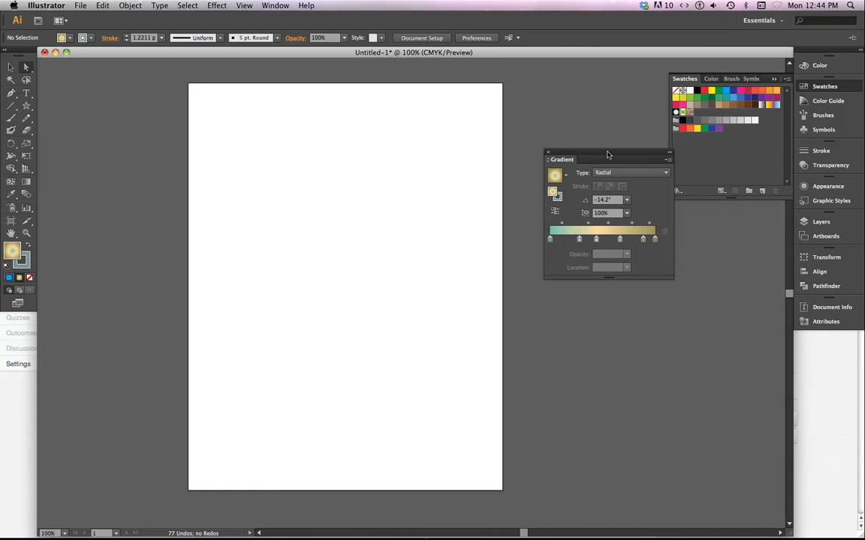
left_click_drag(608, 154, 849, 247)
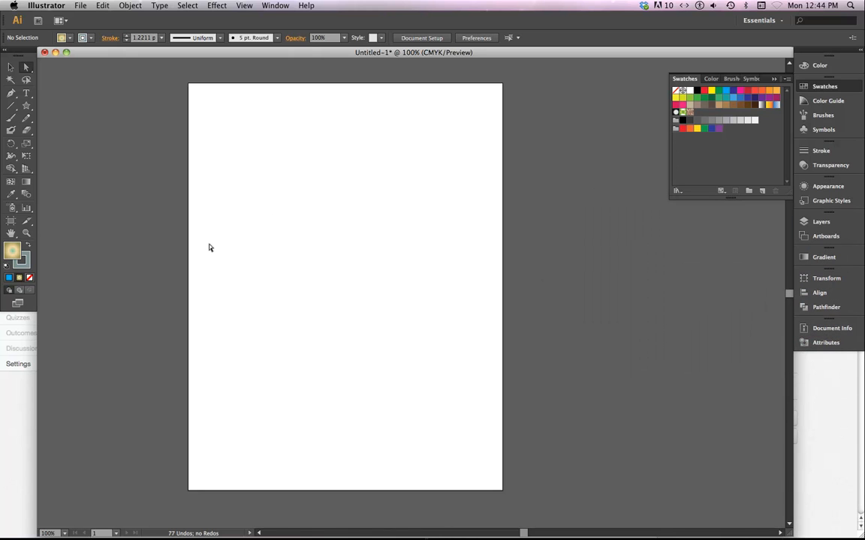
Draw a large six-pointed star, about 5.86 by 6.77 in, with a light blue fill and no stroke.
left_click(10, 67)
left_click(63, 39)
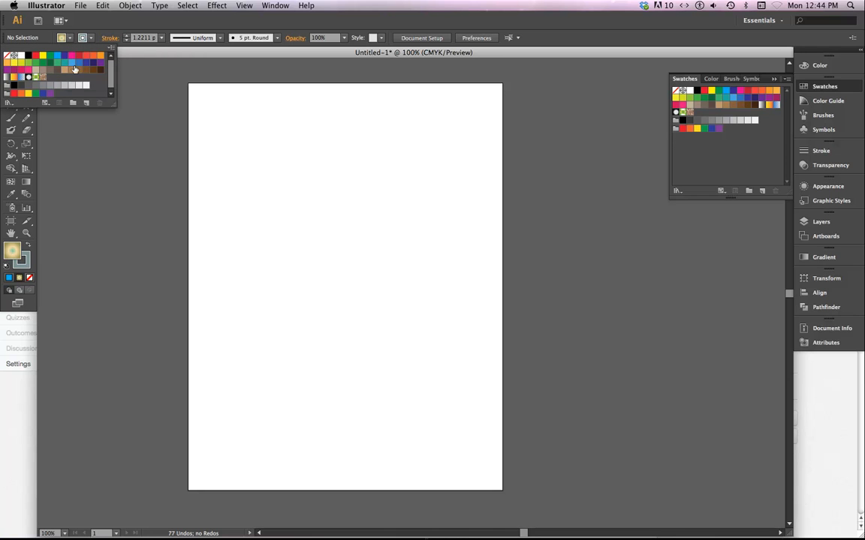
left_click(65, 62)
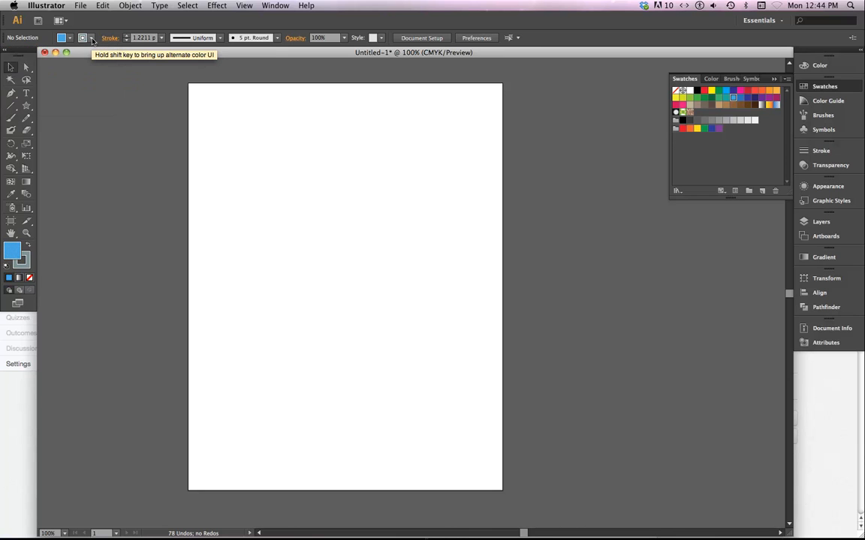
left_click(93, 40)
left_click(7, 56)
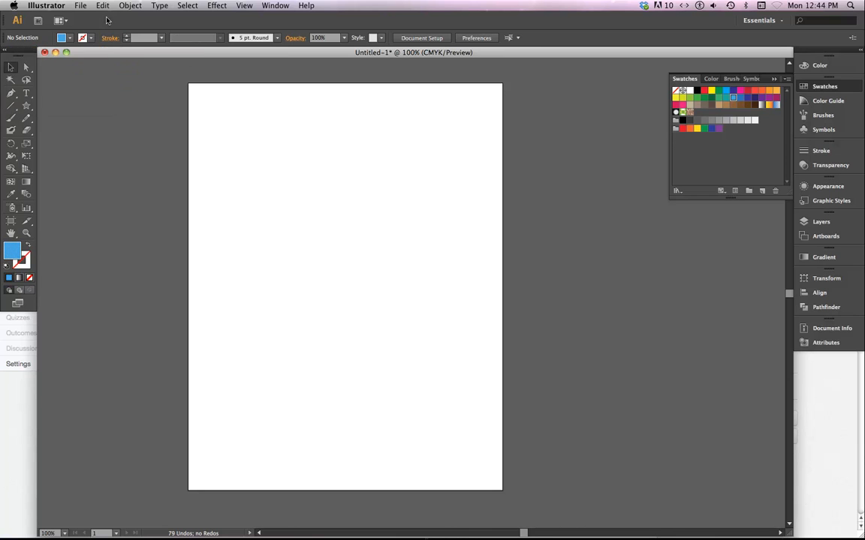
left_click(26, 105)
left_click_drag(333, 261, 444, 333)
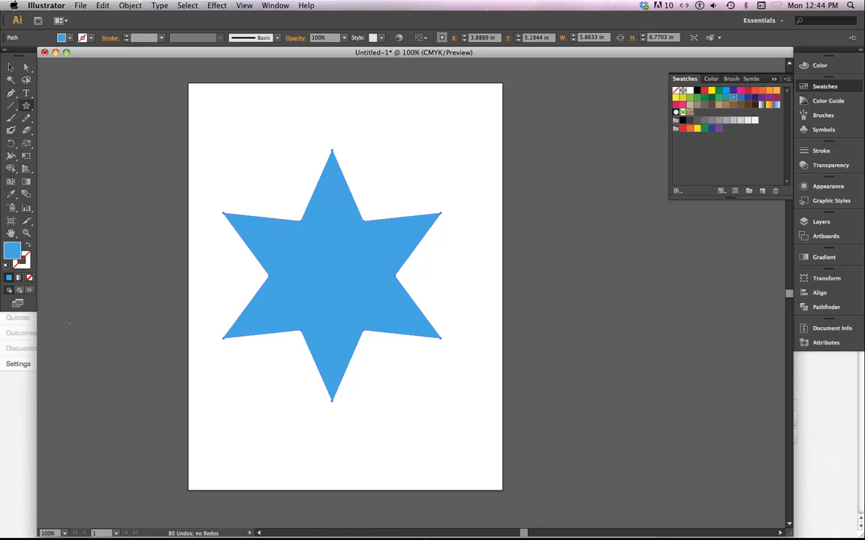
Draw a small white six-pointed star without stroke, about 1.04 by 1.2 in, at the centre of the blue star.
left_click(32, 111)
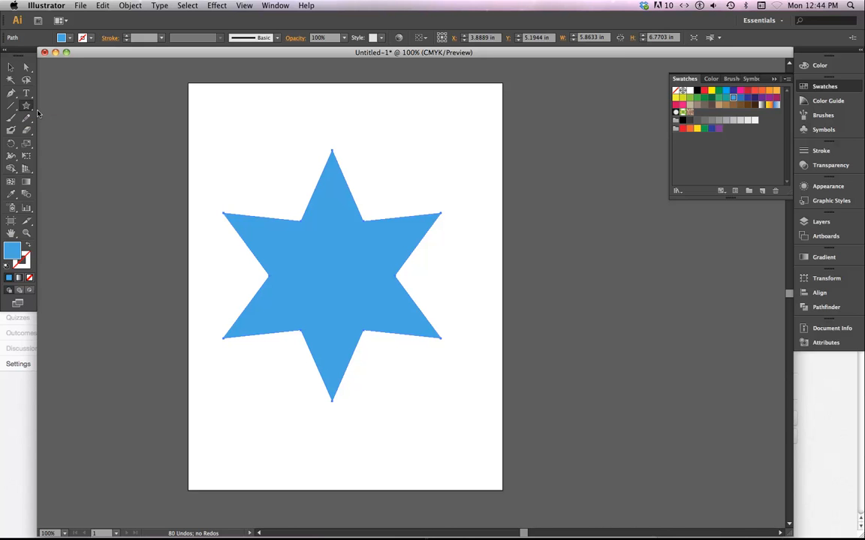
left_click(92, 104, "super")
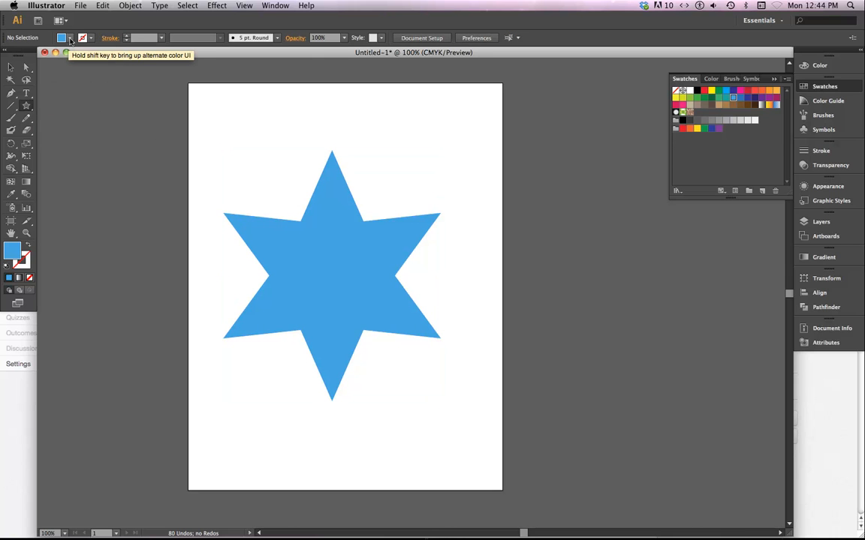
left_click(70, 38)
left_click(20, 56)
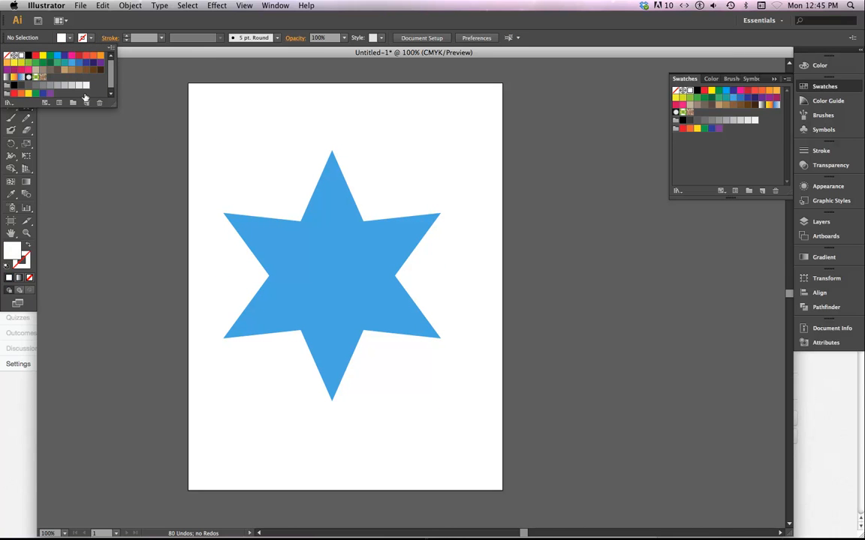
left_click(314, 266)
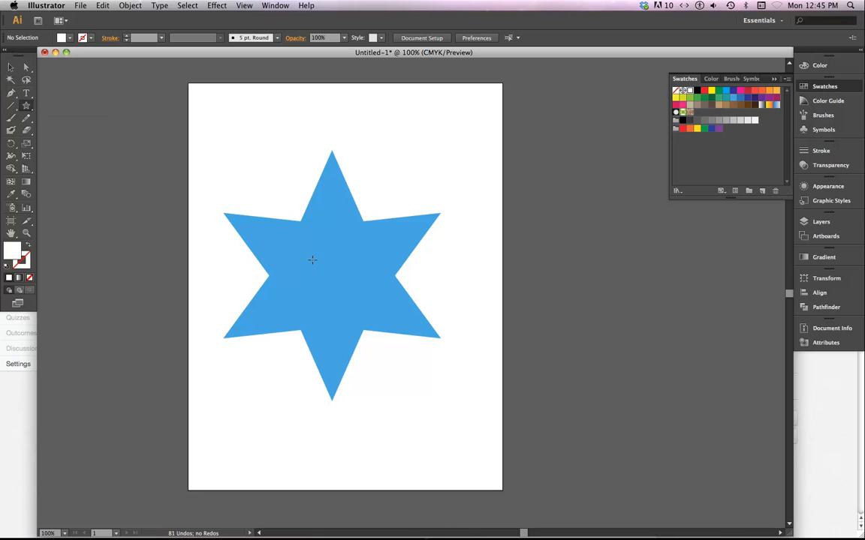
left_click_drag(313, 266, 352, 281)
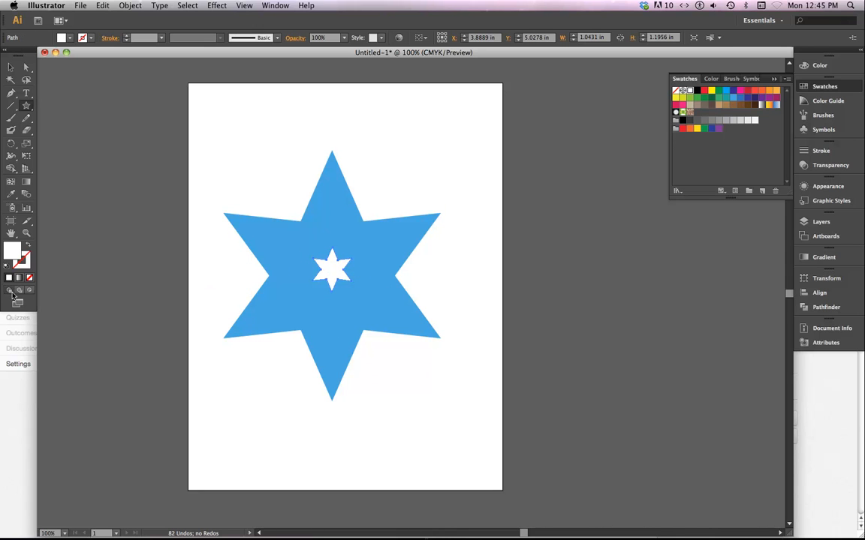
Make a blend between the large blue star and the small white star.
left_click(11, 67)
left_click_drag(290, 188, 354, 279)
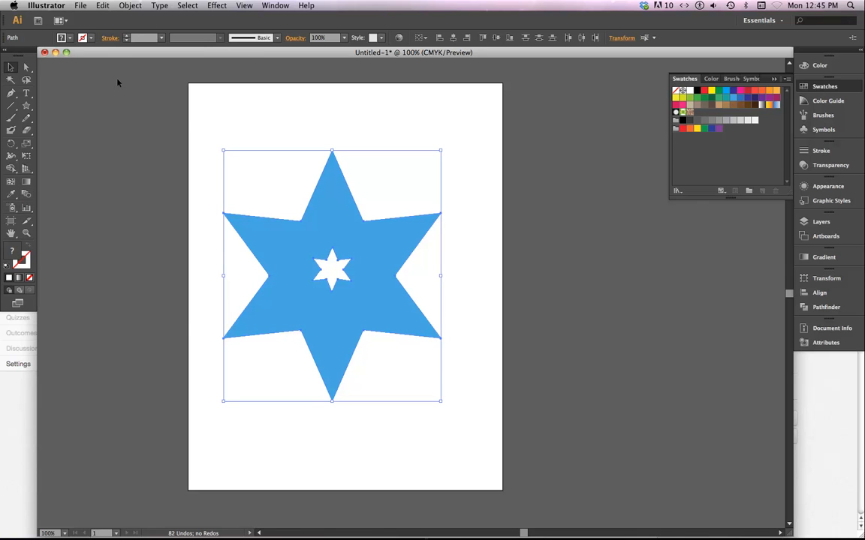
left_click(128, 5)
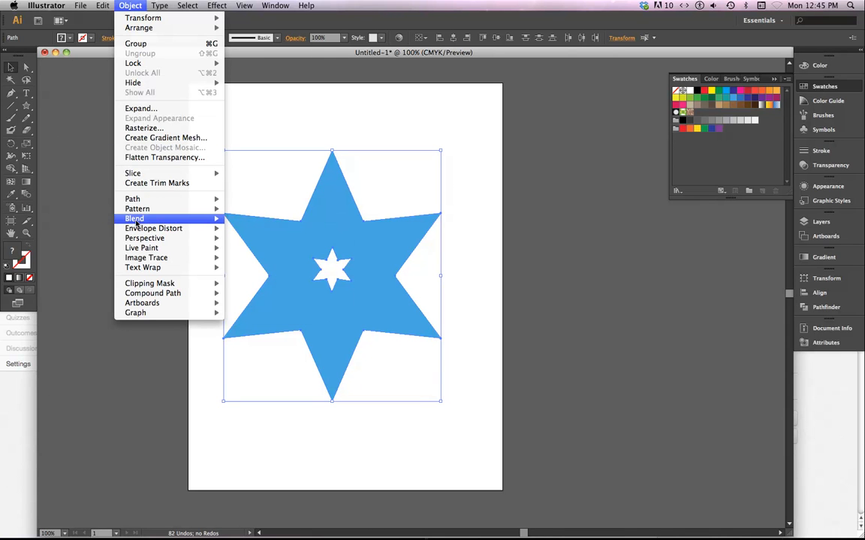
mouse_move(136, 222)
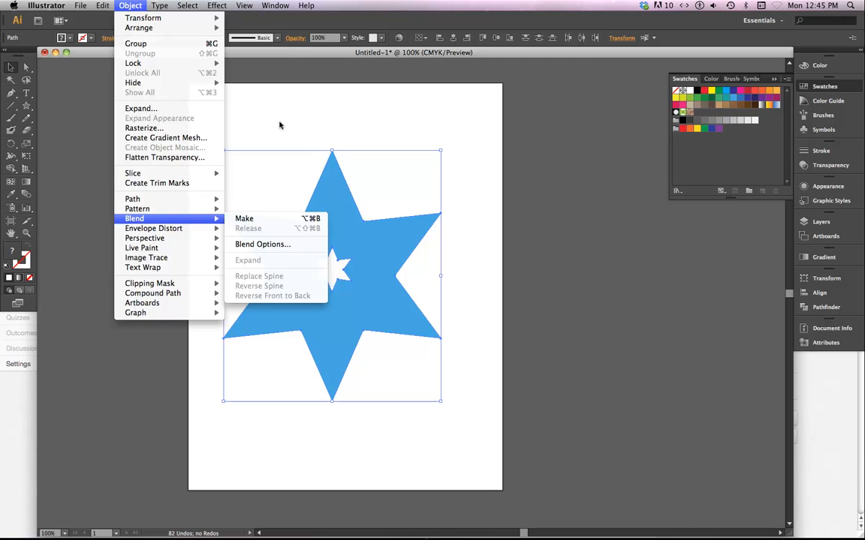
key("alt+super+b")
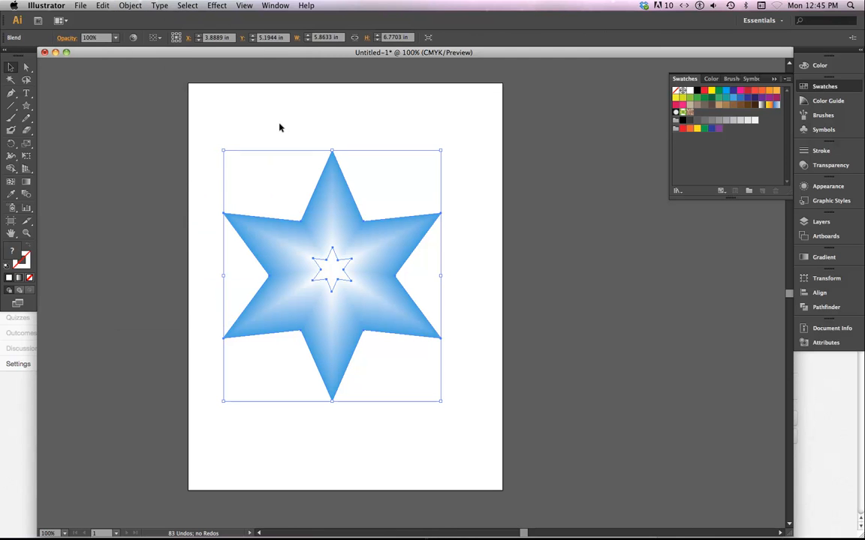
left_click(280, 129)
Give only the small inner star of the blend a light orange 1 pt stroke.
key("super+equal")
key("super+equal")
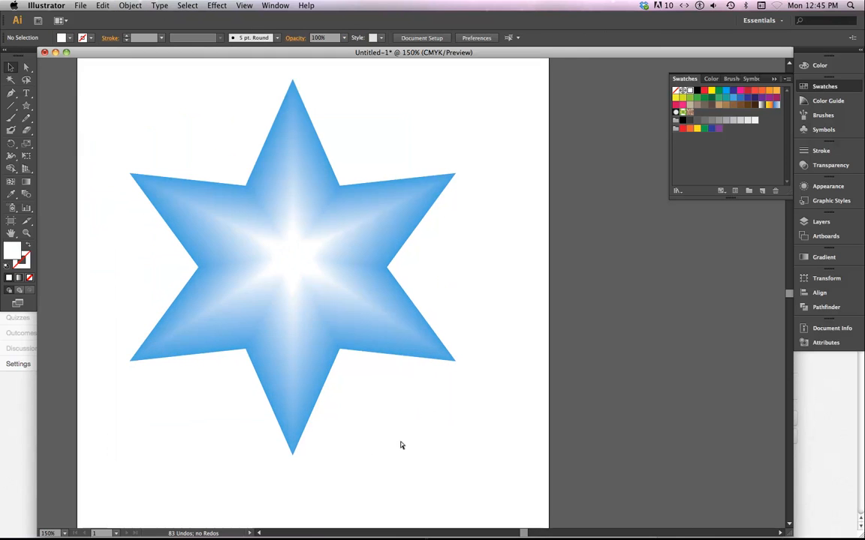
left_click_drag(280, 259, 351, 293)
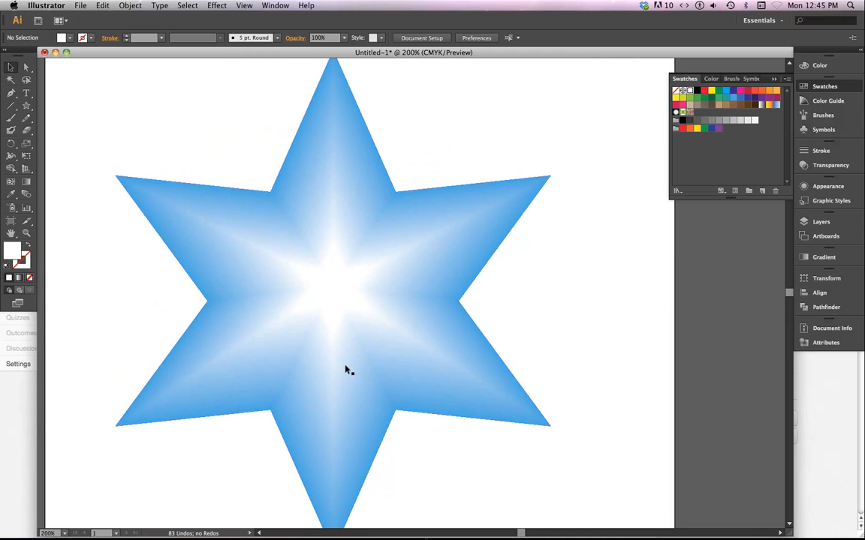
left_click(26, 66)
left_click(329, 286)
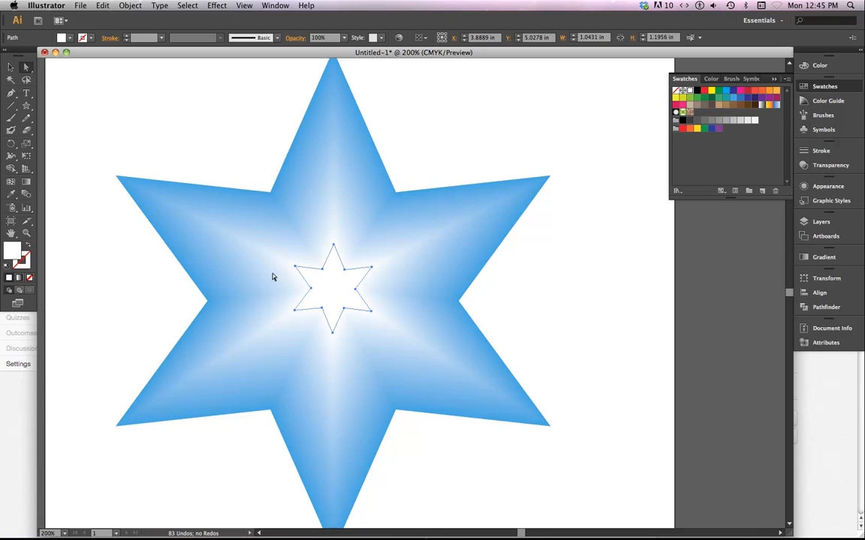
left_click(70, 38)
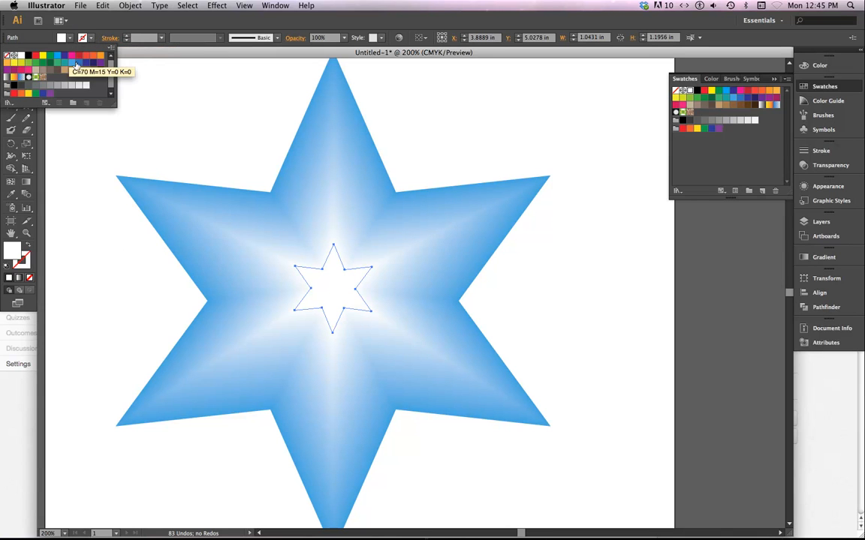
left_click(78, 66)
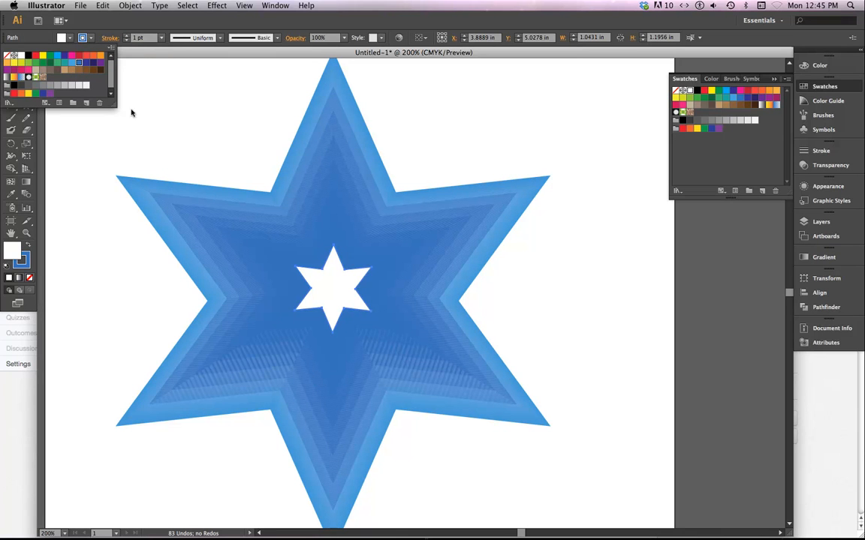
left_click(95, 59)
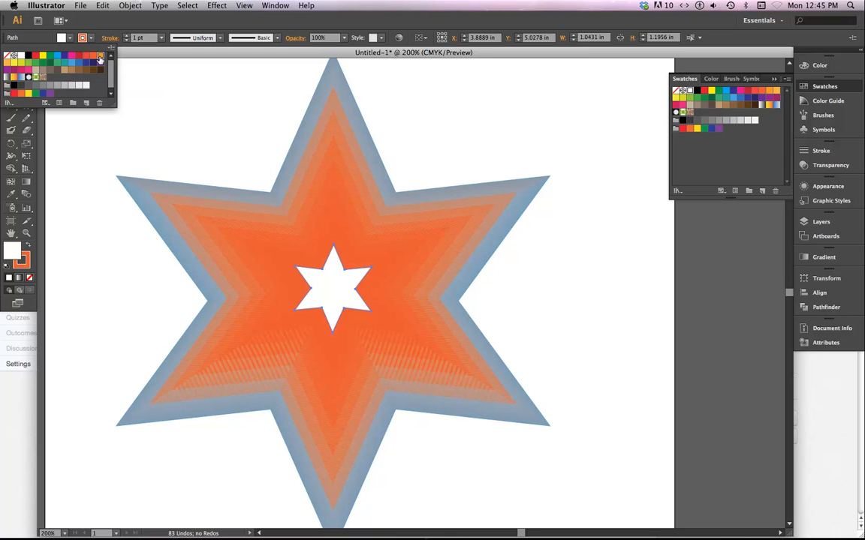
left_click(100, 56)
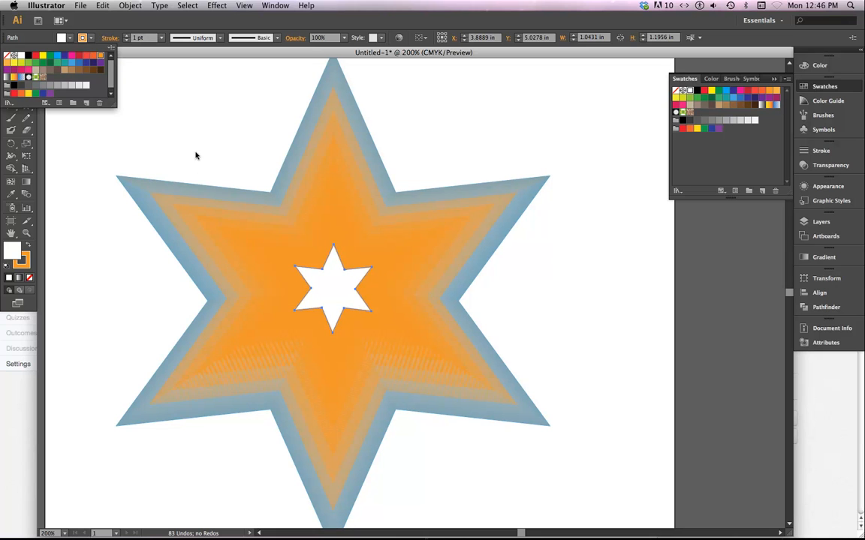
key("Escape")
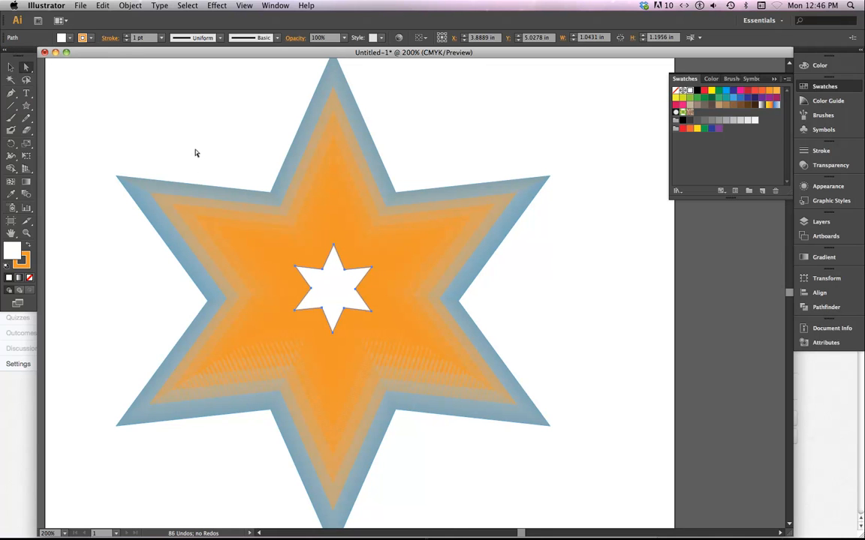
Set the star blend's spacing to Specified Steps with 20 steps.
key("v")
left_click_drag(224, 151, 343, 305)
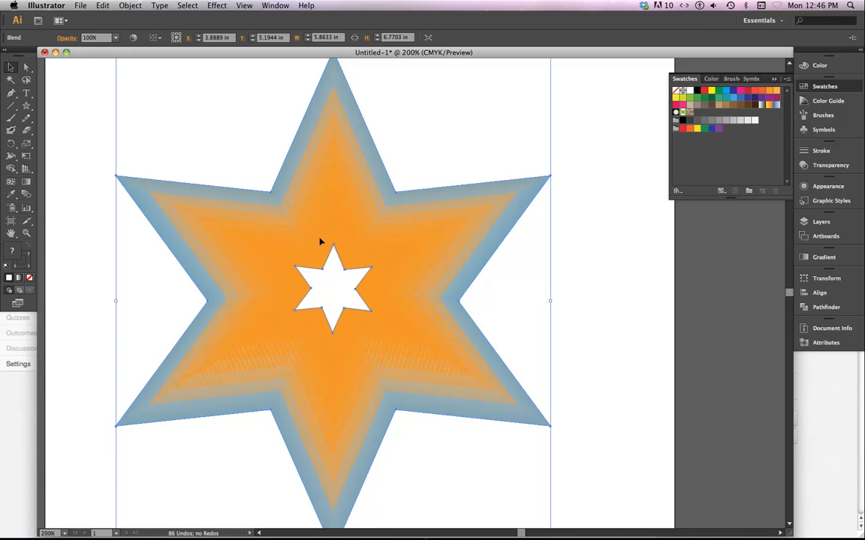
left_click(131, 6)
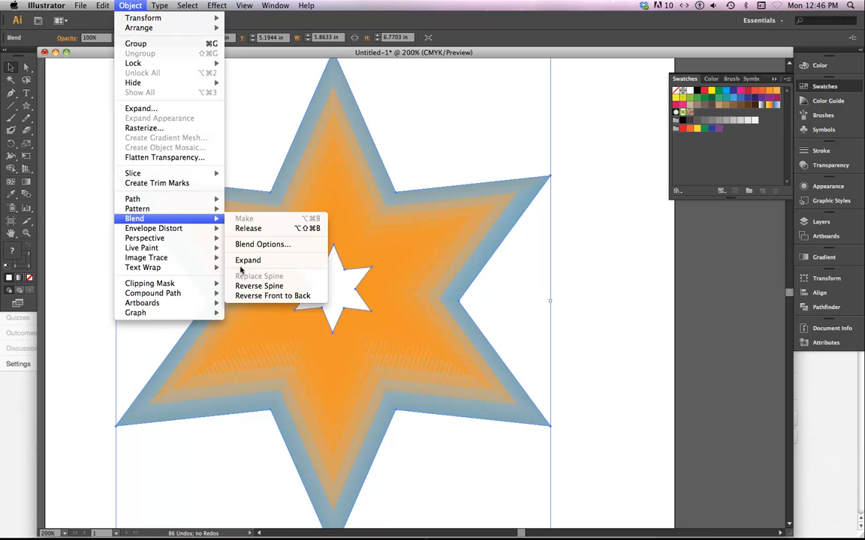
left_click(259, 244)
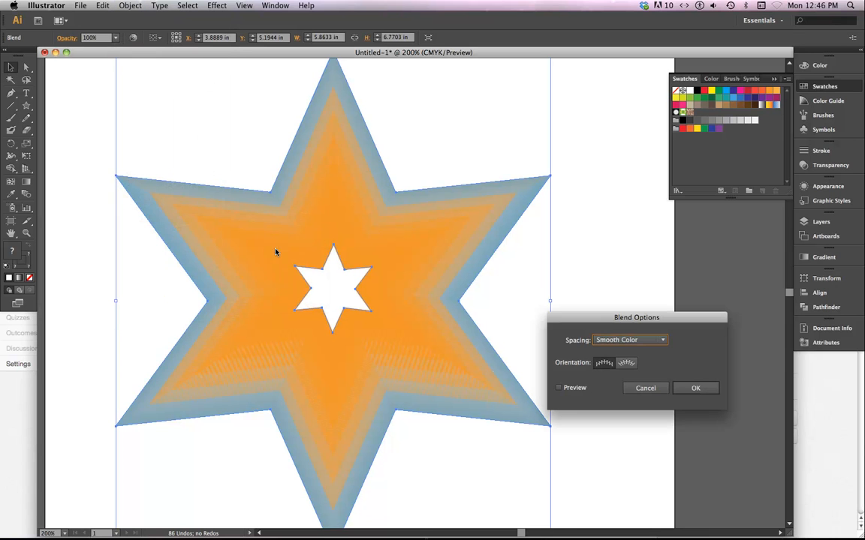
left_click(631, 340)
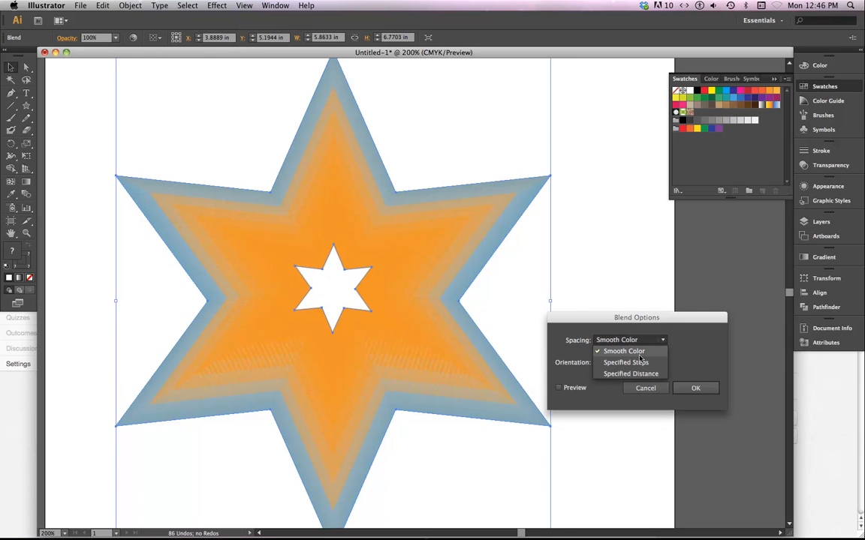
left_click(640, 362)
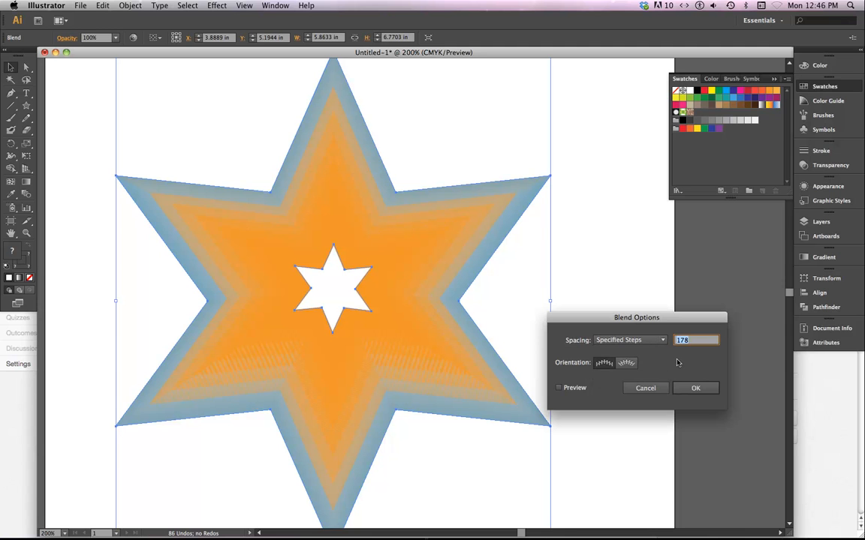
type("20")
left_click(694, 388)
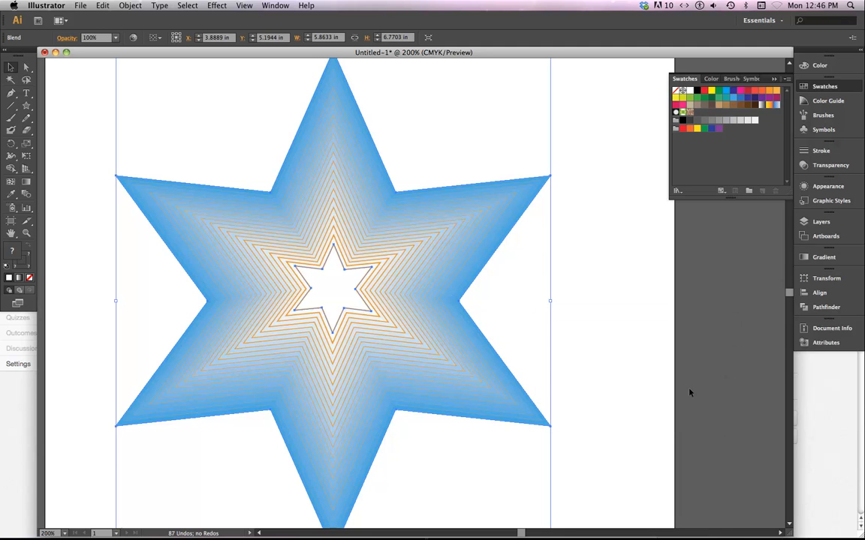
left_click(506, 301)
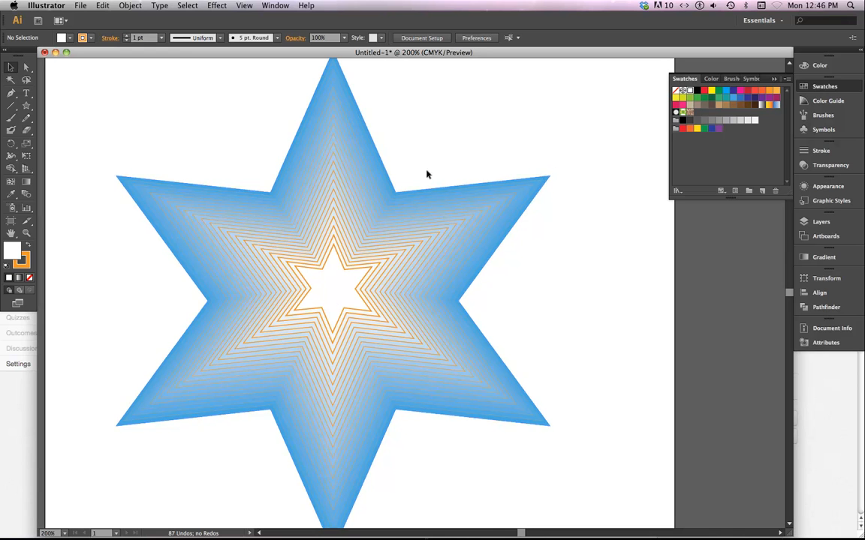
Select only the large outer star path of the blend in Outline view, return to Preview, and make its stroke the active attribute.
key("super+y")
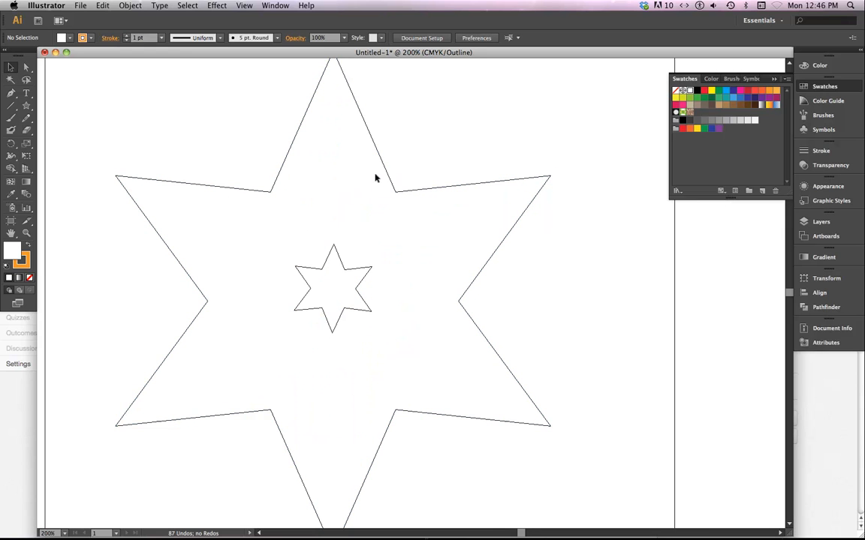
left_click(27, 68)
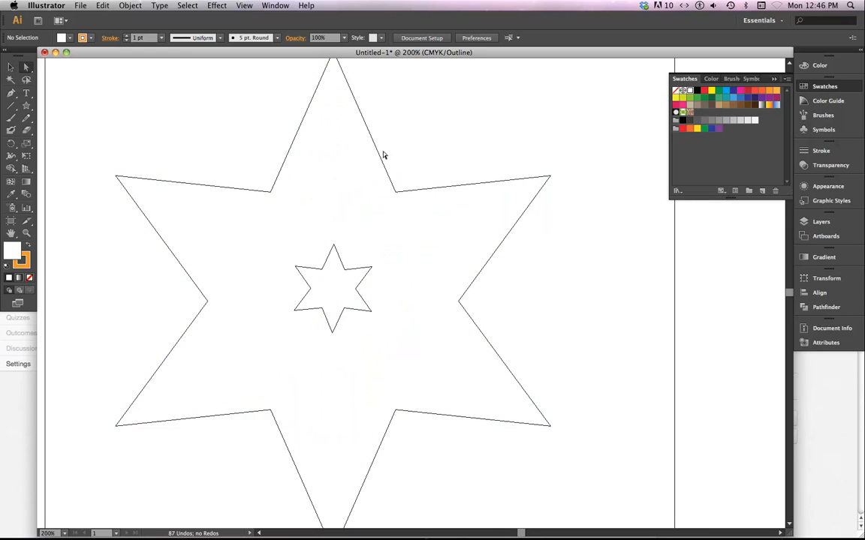
left_click(433, 191)
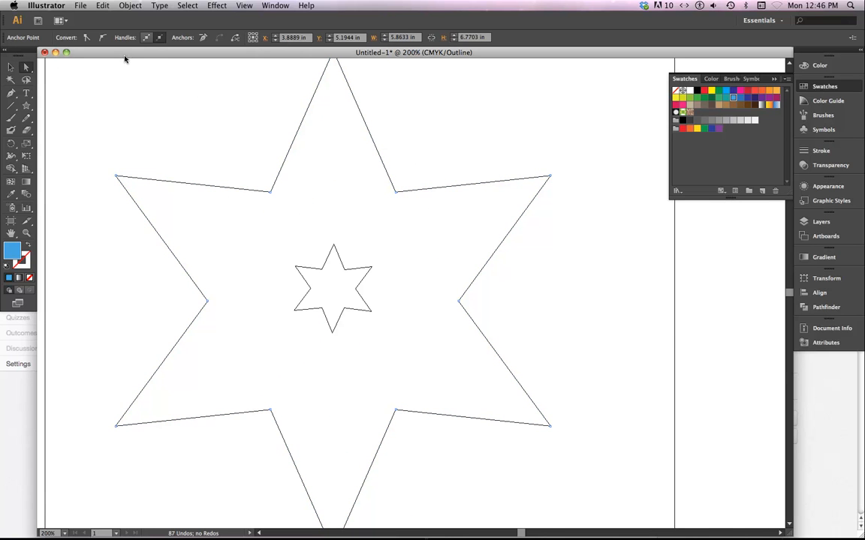
key("super+y")
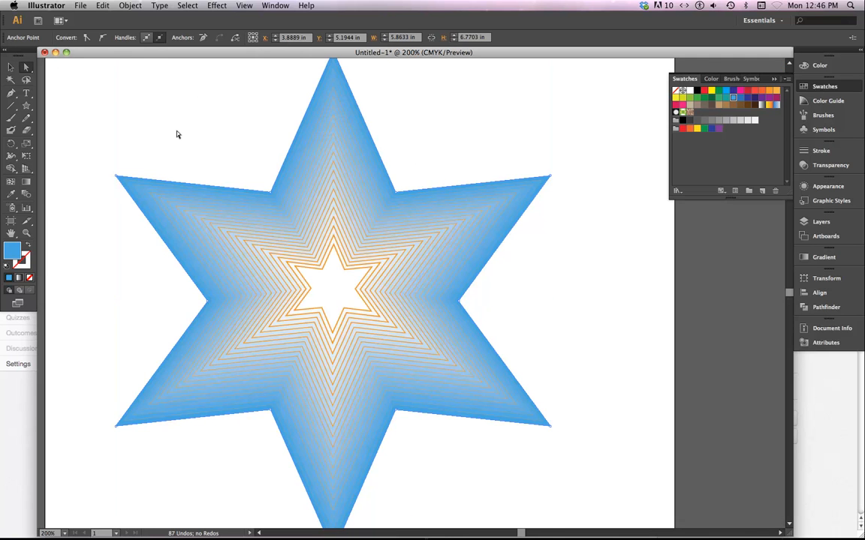
left_click(28, 266)
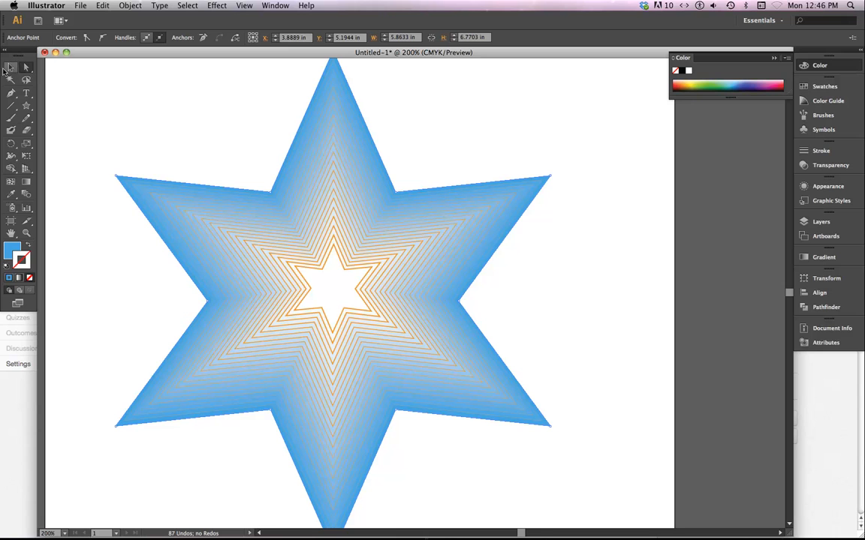
Select the entire star blend as one object with the Selection tool and clear the selection.
left_click(10, 68)
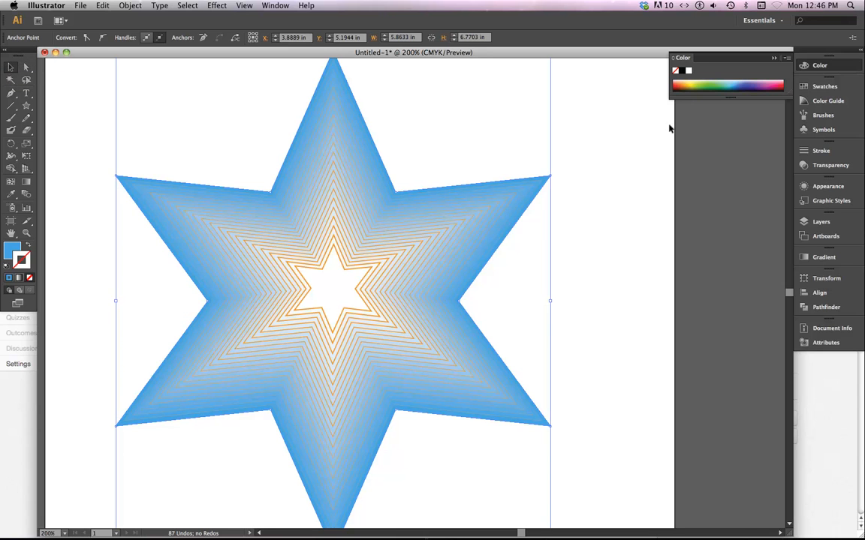
left_click(553, 178)
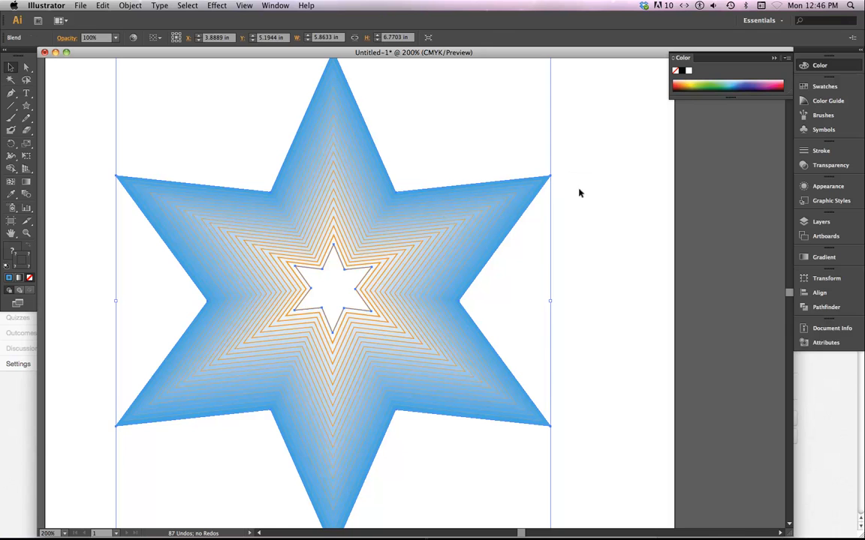
left_click(567, 168)
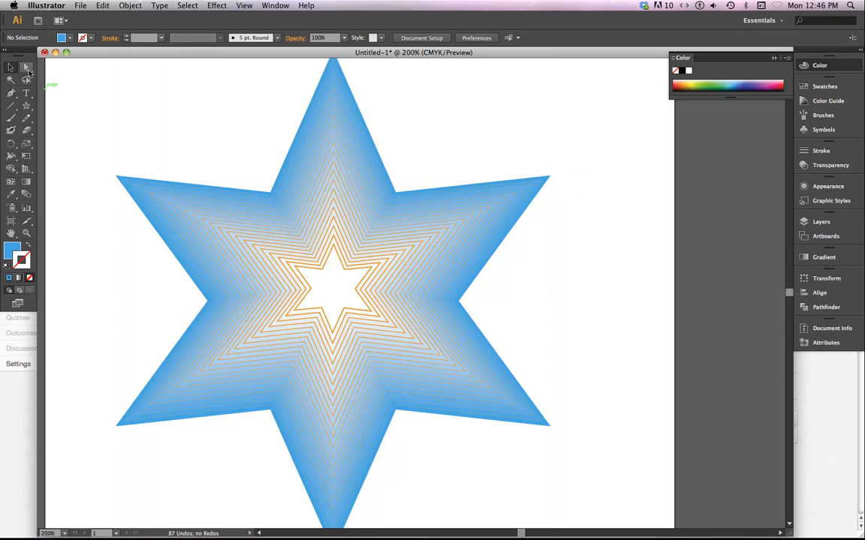
Give only the large outer star of the blend a yellow 1 pt stroke, picking it with the Group Selection tool.
left_click_drag(26, 67, 53, 80)
left_click(550, 178)
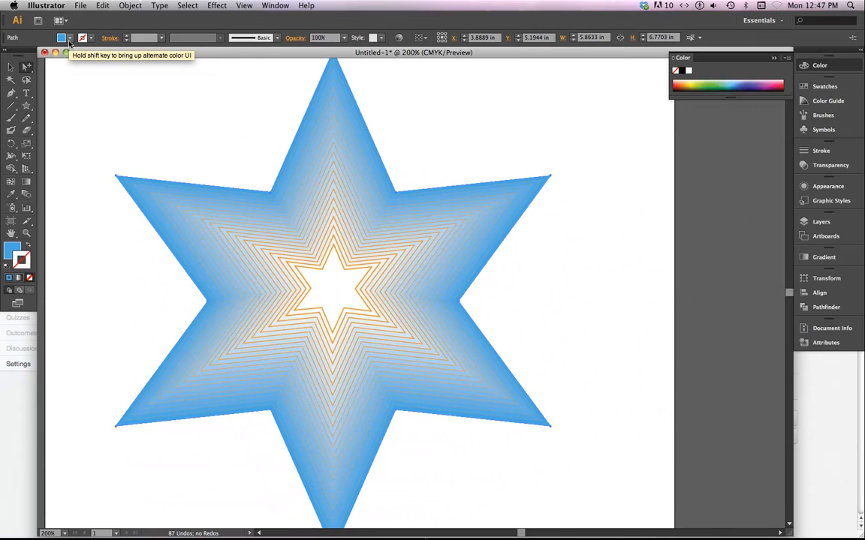
left_click(92, 39)
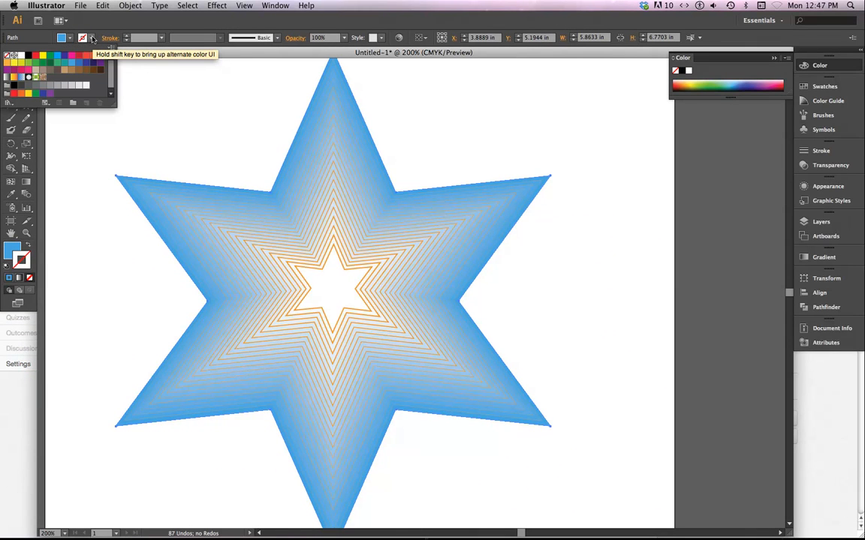
left_click(42, 55)
left_click(244, 147)
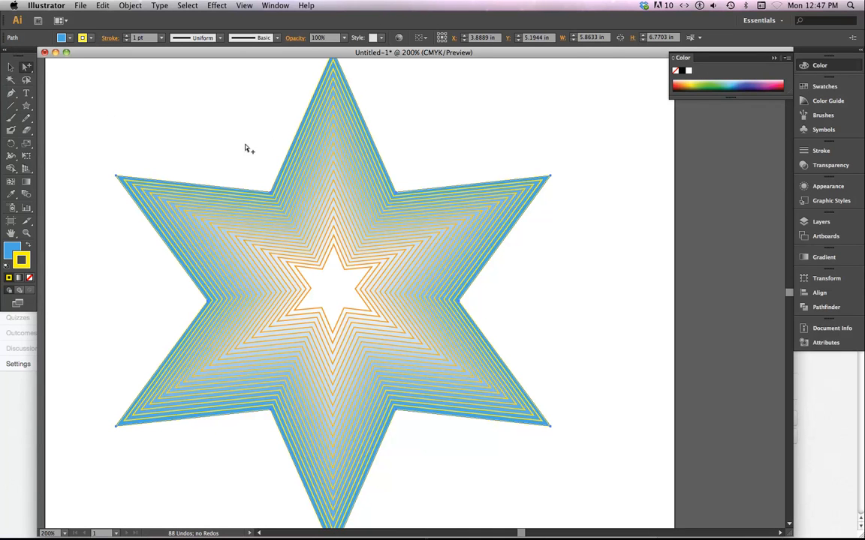
Remove the stroke from only the small inner star of the blend.
left_click(26, 233)
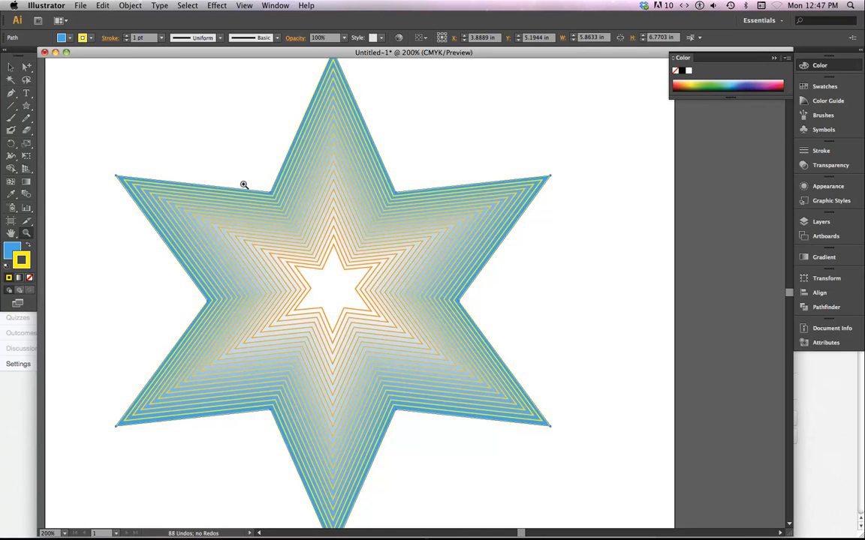
left_click_drag(245, 184, 343, 309)
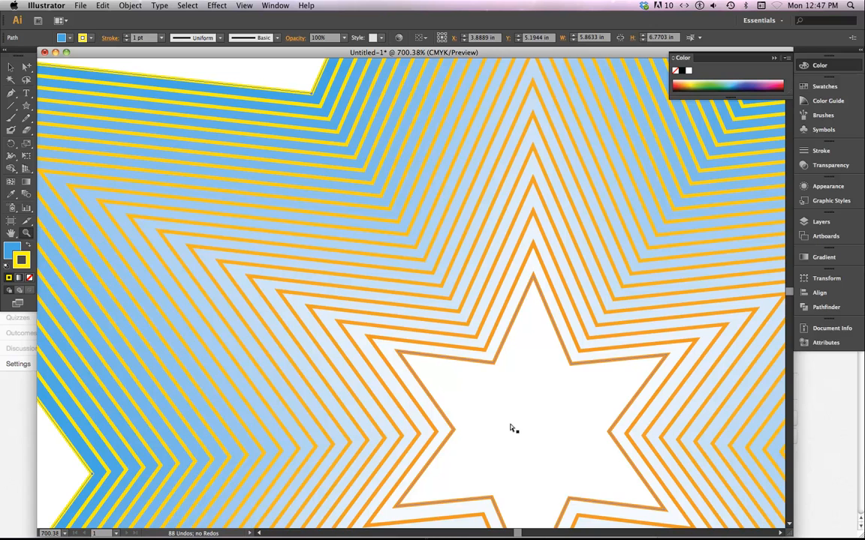
key("super+0")
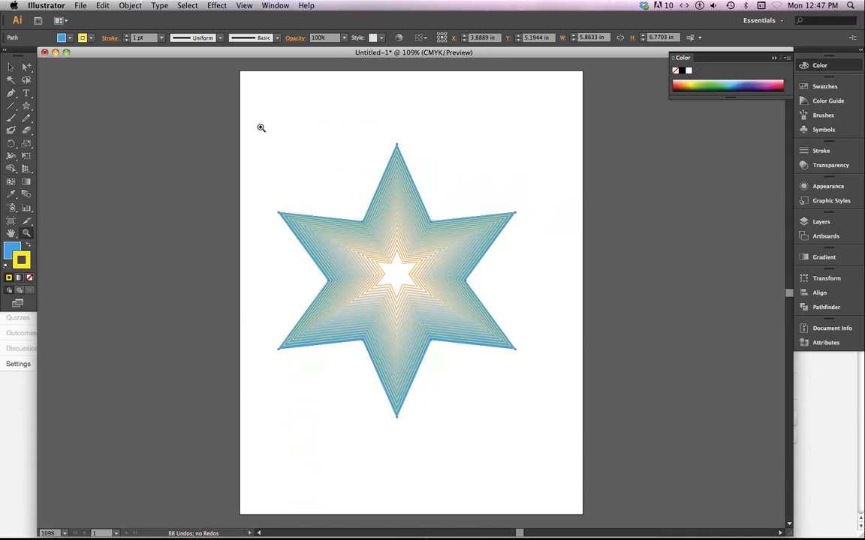
left_click_drag(261, 127, 530, 444)
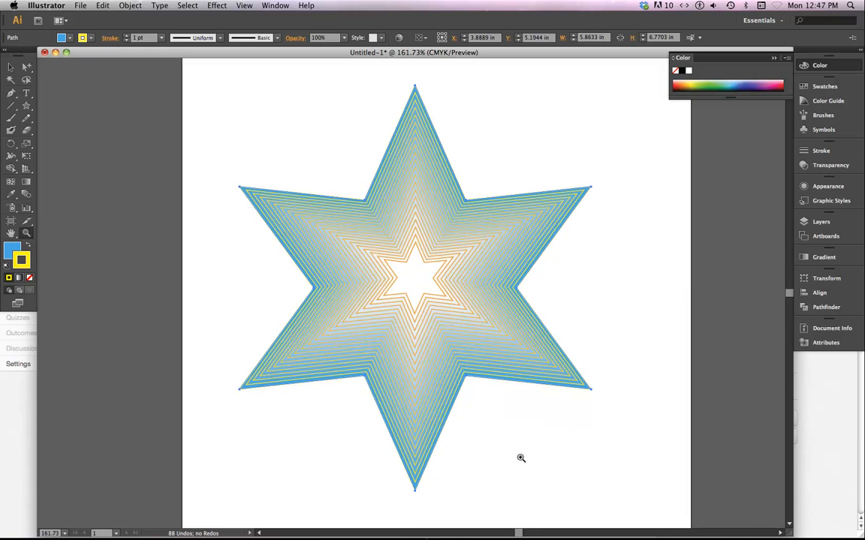
left_click(27, 67)
left_click(421, 284)
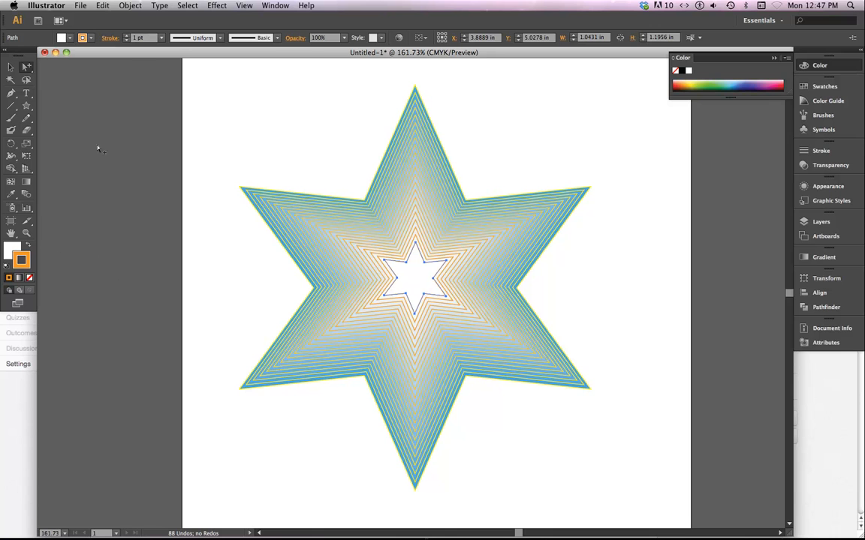
left_click(85, 37)
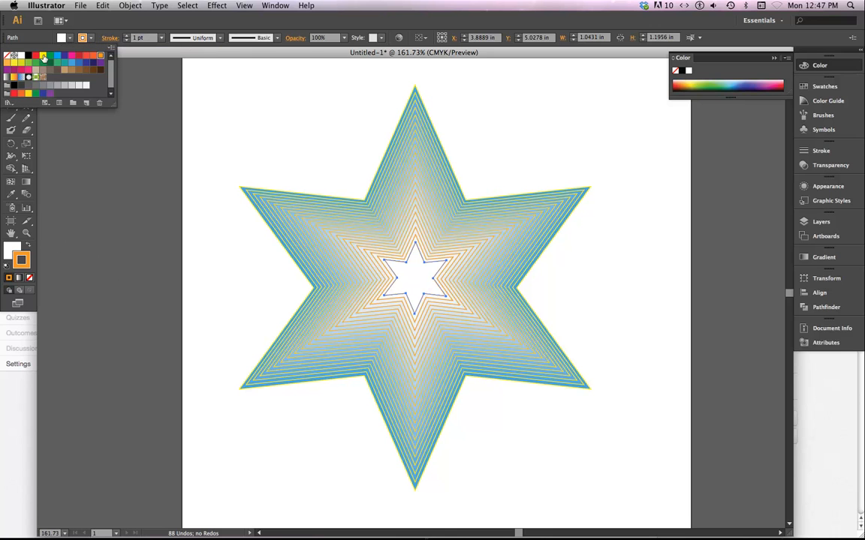
left_click(11, 57)
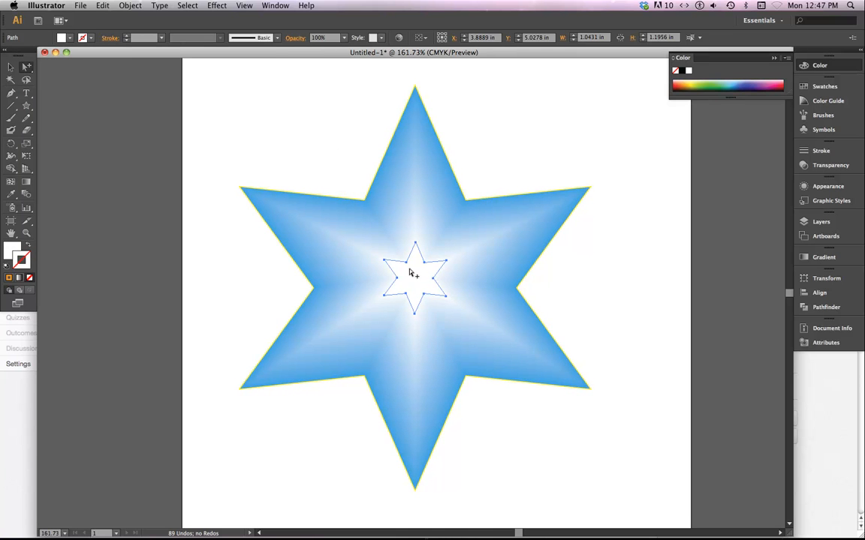
Set the star blend's spacing to Specified Steps with 6 steps, with the preview turned on.
left_click(593, 190)
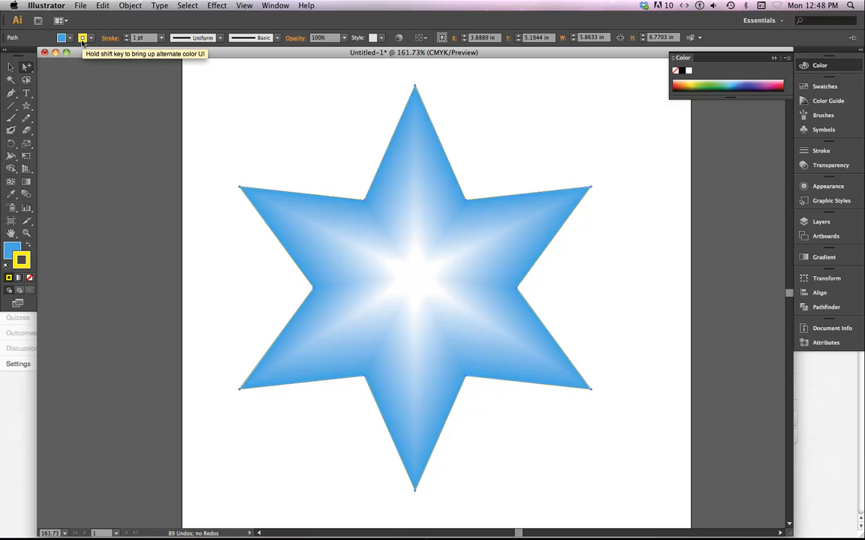
left_click_drag(290, 173, 449, 338)
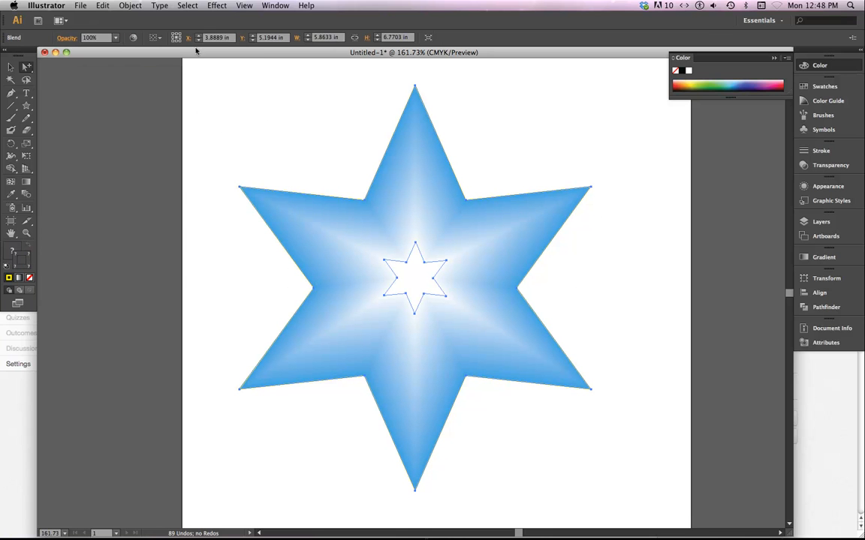
left_click(124, 6)
mouse_move(136, 223)
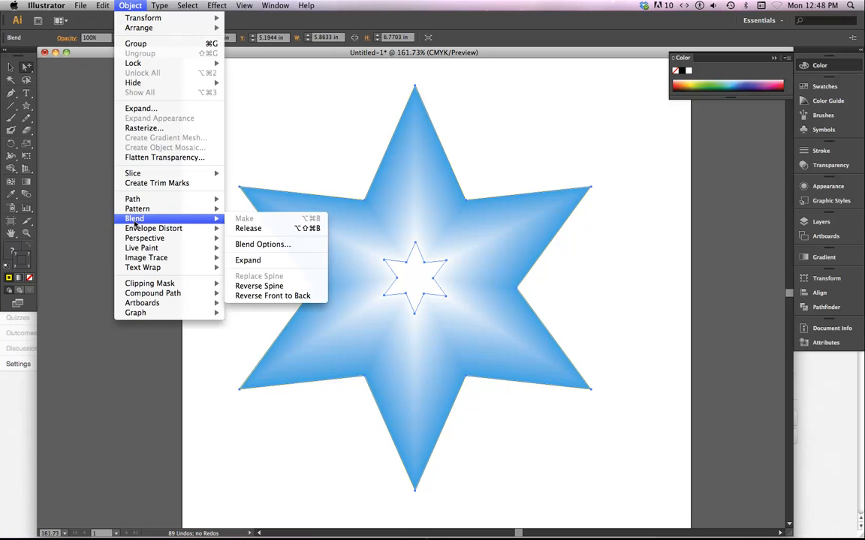
left_click(259, 244)
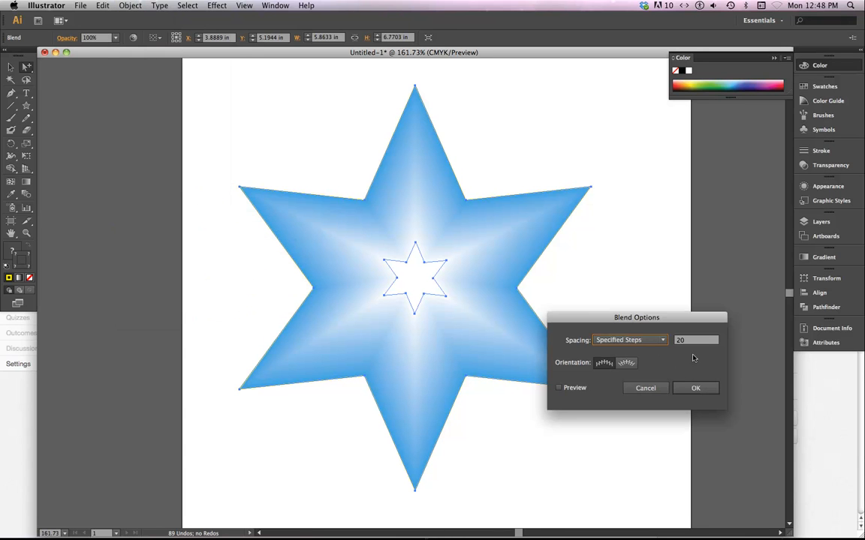
left_click(678, 342)
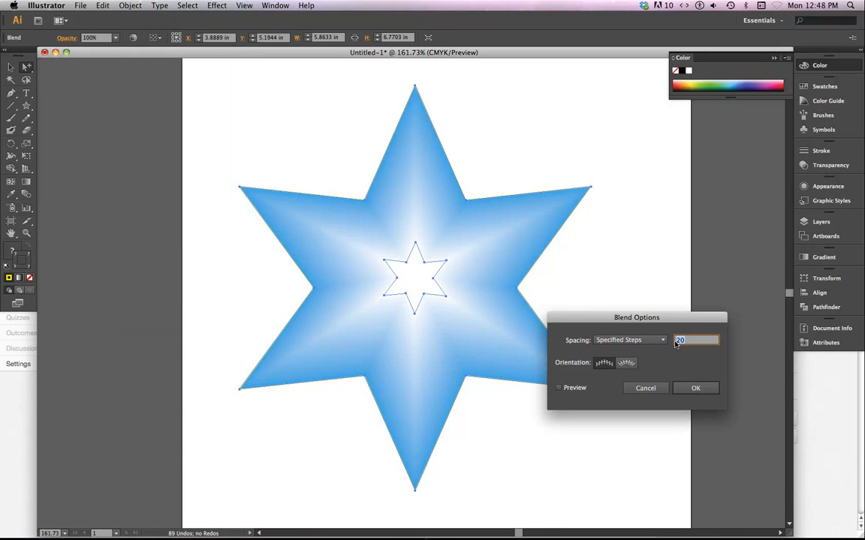
type("6")
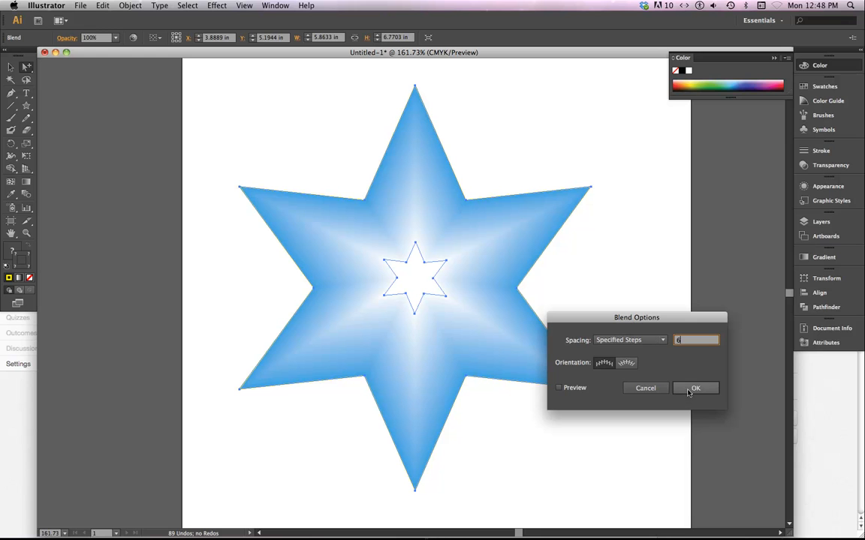
left_click(558, 388)
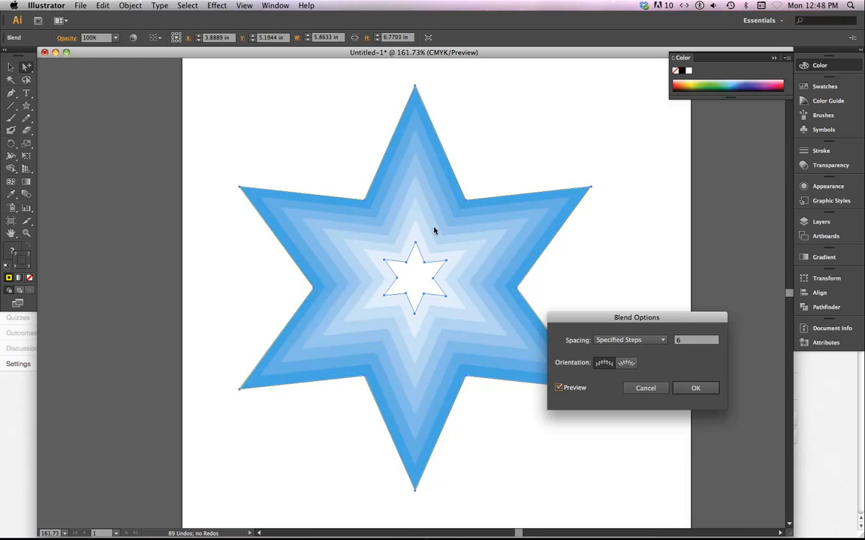
left_click(696, 388)
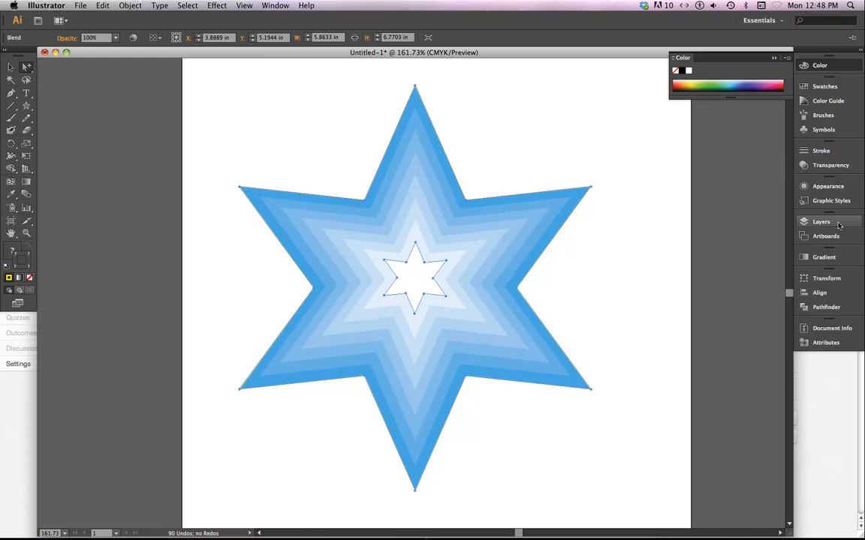
Lower the opacity of the whole star blend to 50% and deselect it.
left_click(830, 167)
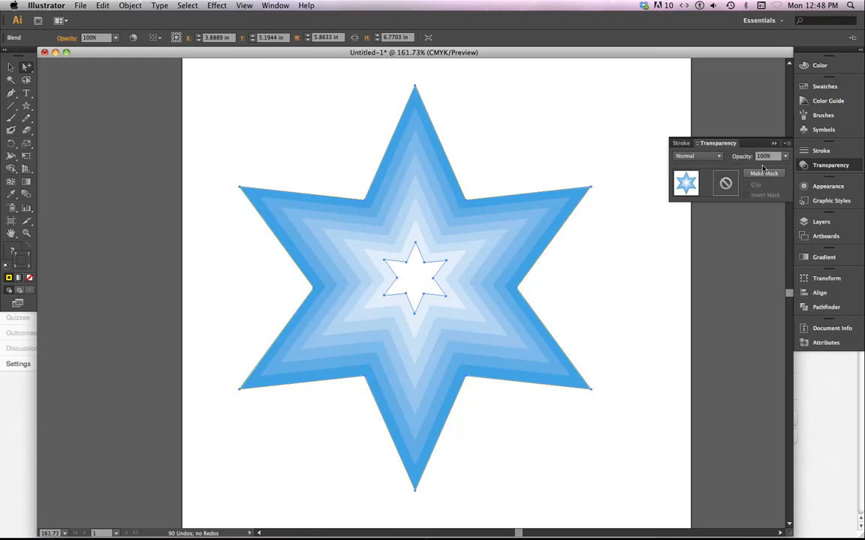
left_click(785, 157)
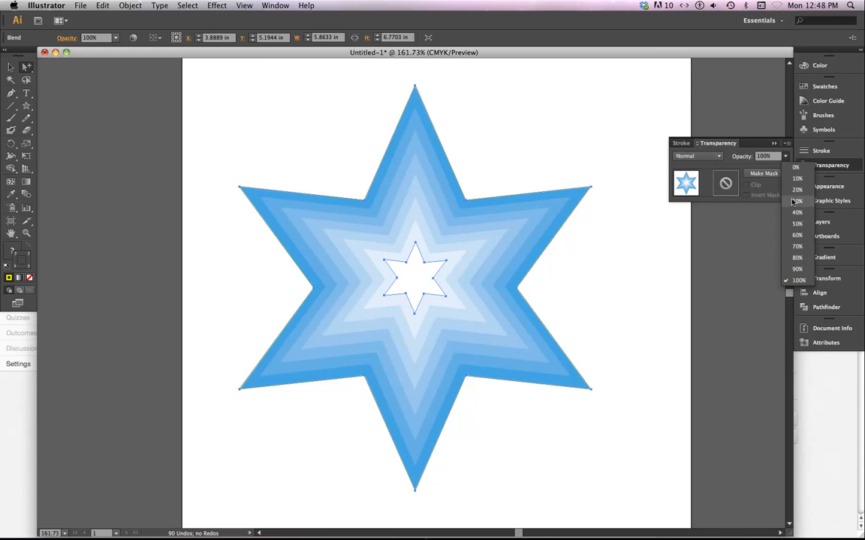
left_click(798, 225)
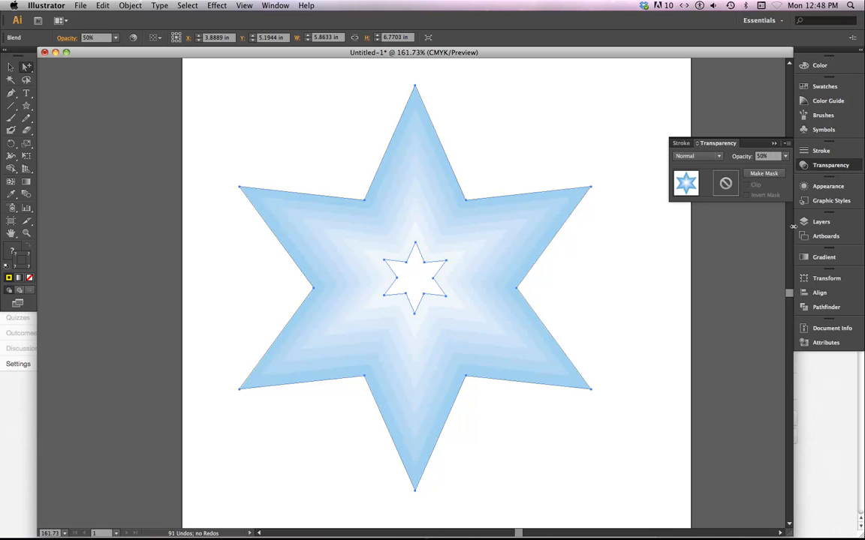
left_click(592, 289)
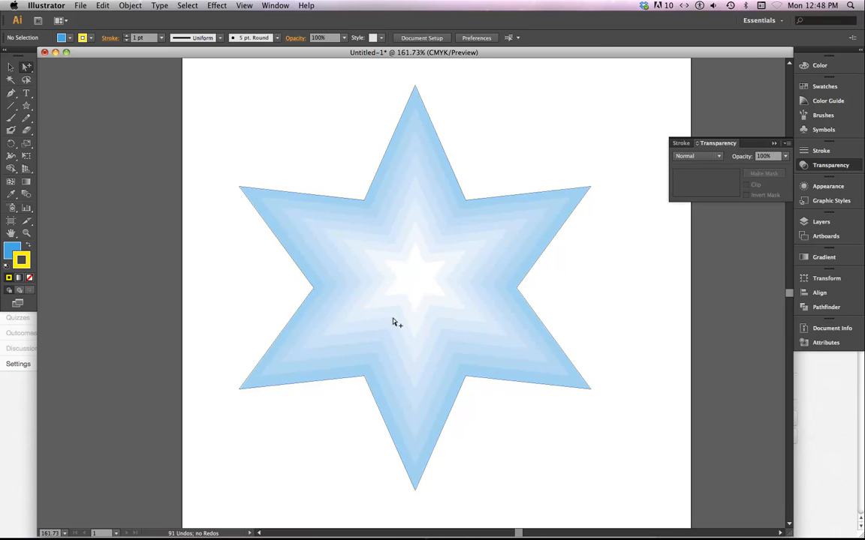
Remove the yellow stroke from only the large outer star of the blend.
key("super+equal")
key("super+equal")
key("super+equal")
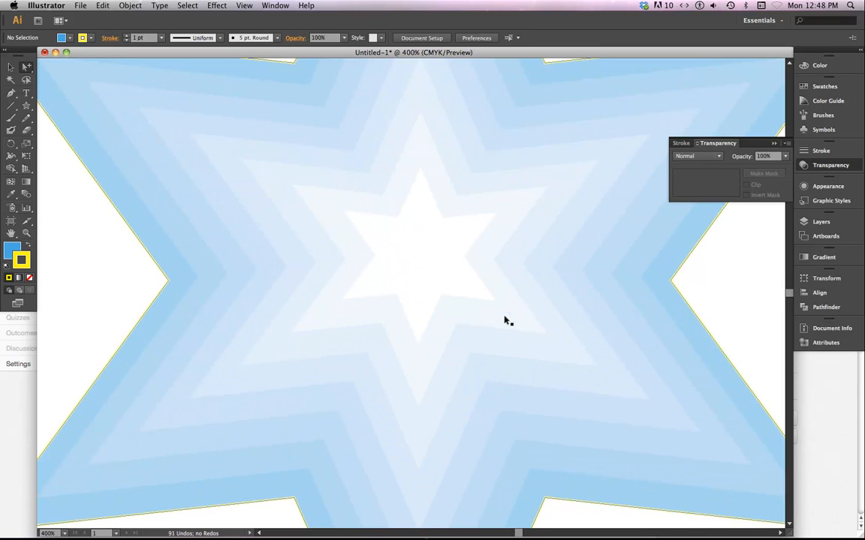
key("super+minus")
key("super+minus")
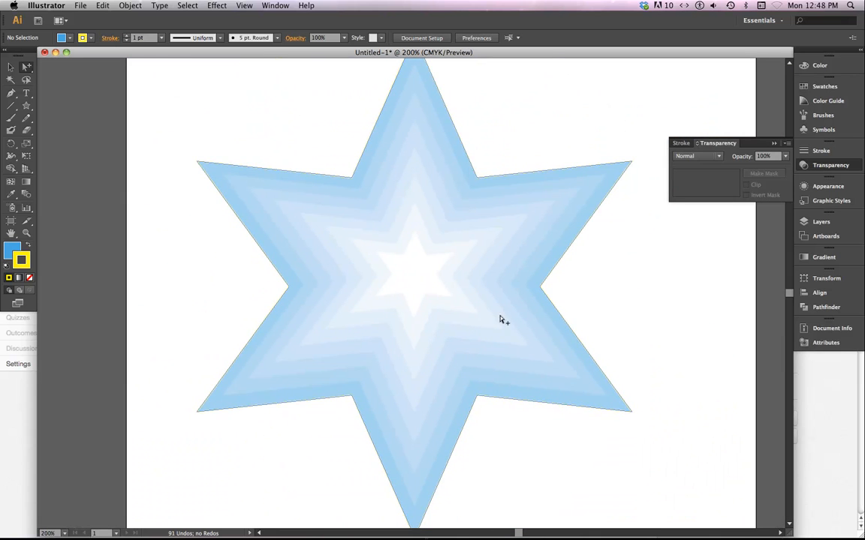
left_click(631, 164)
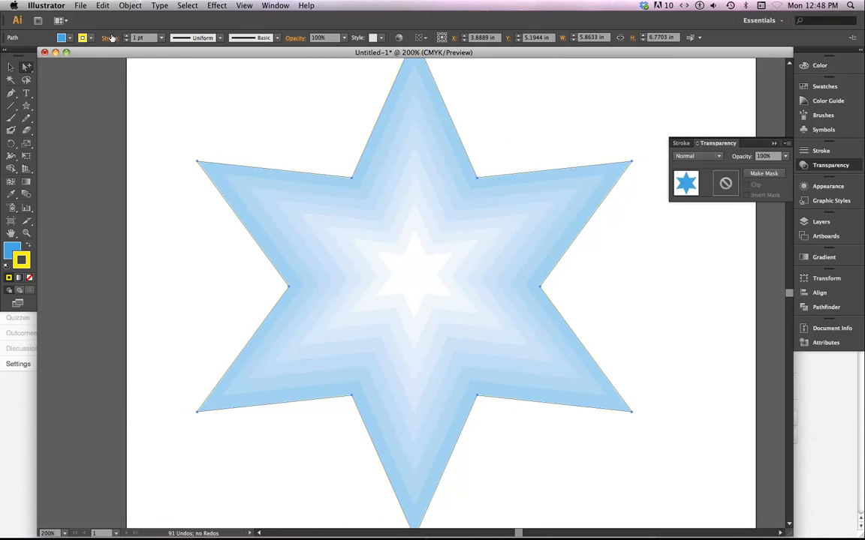
left_click(91, 39)
left_click(7, 56)
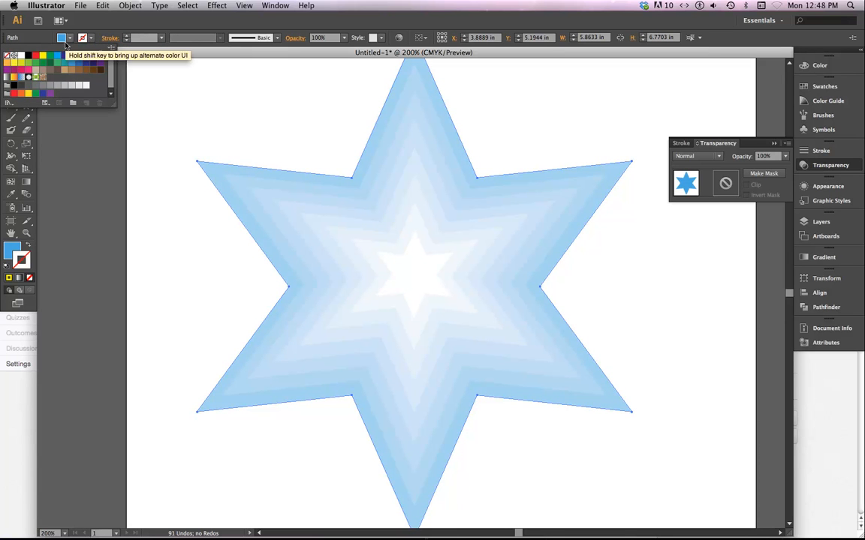
left_click(404, 269)
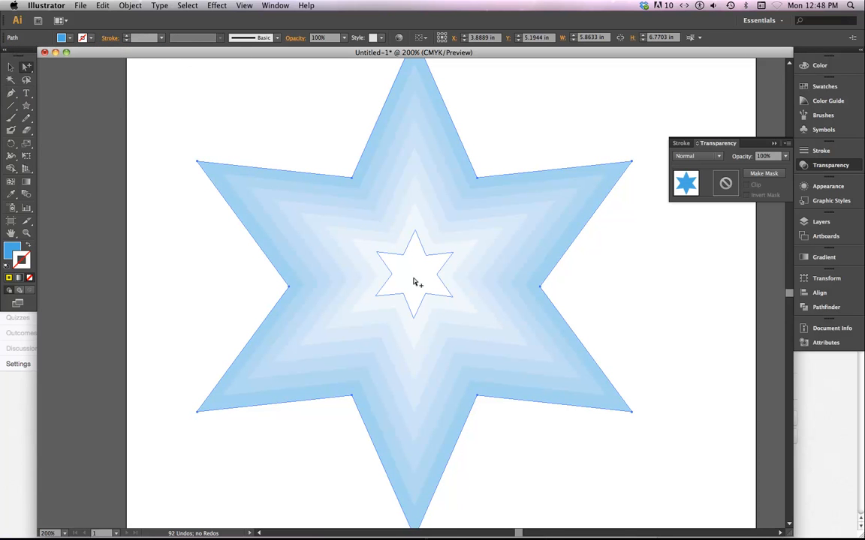
Try an orange stroke on only the small inner star of the blend, change it to blue, and deselect the star.
left_click(414, 283)
left_click(91, 39)
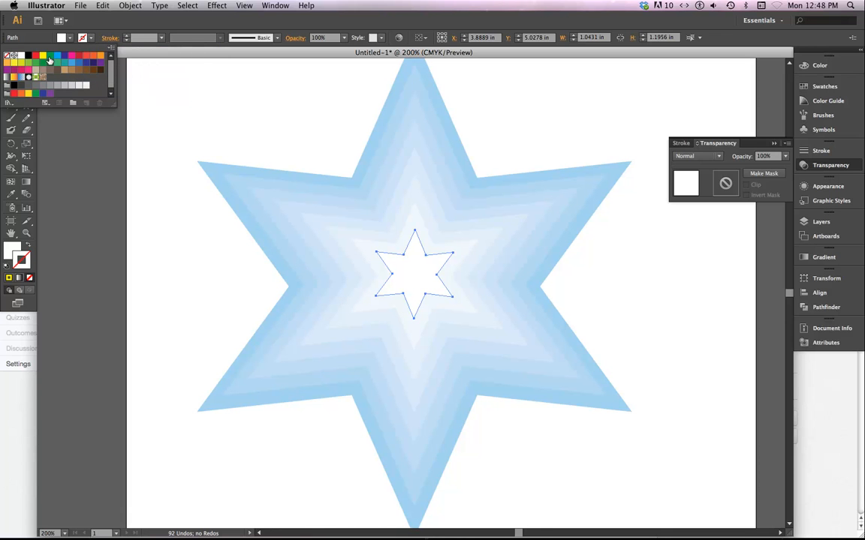
left_click(100, 56)
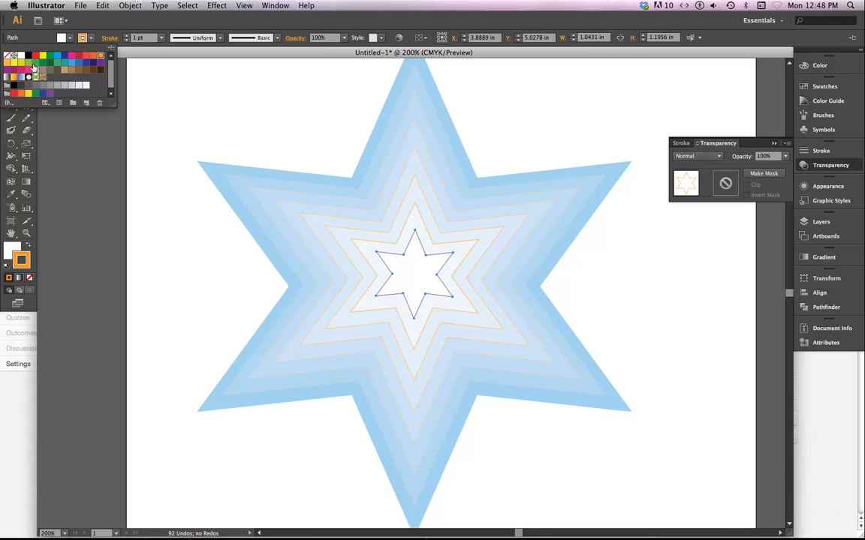
left_click(71, 65)
left_click(304, 150)
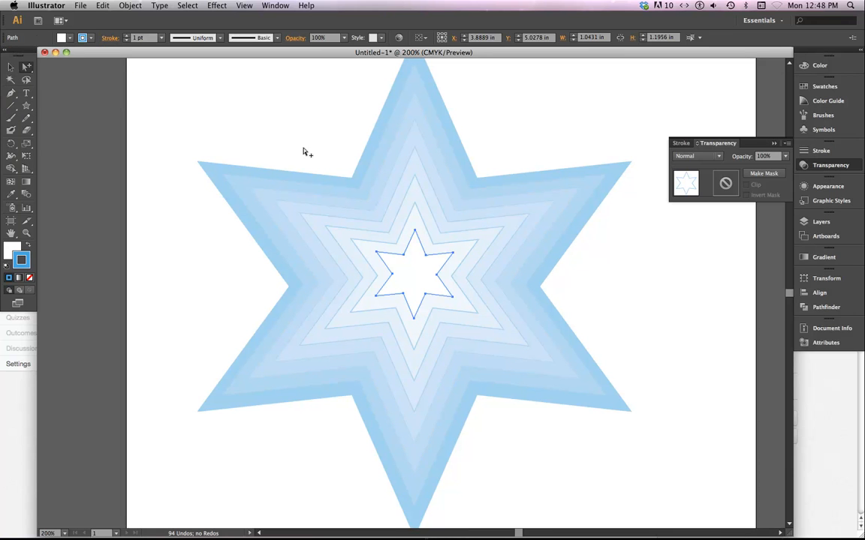
left_click(304, 152)
mouse_move(593, 523)
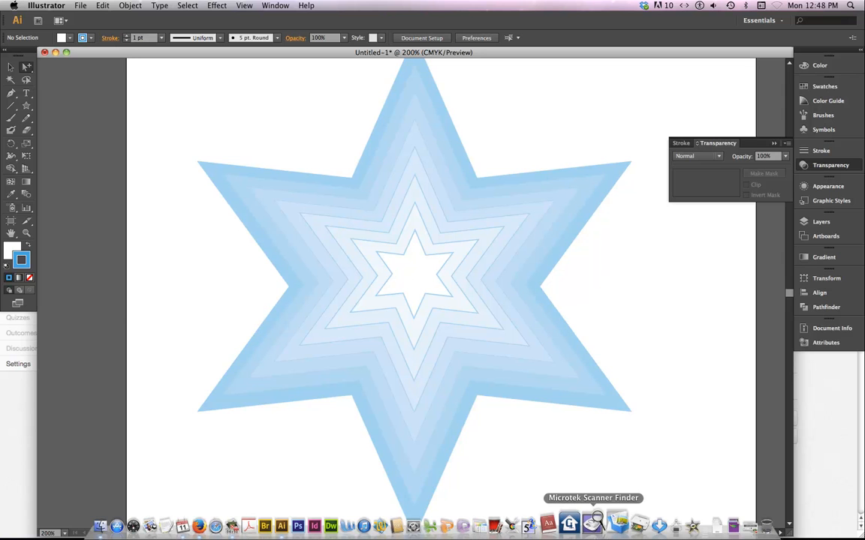
key("super+equal")
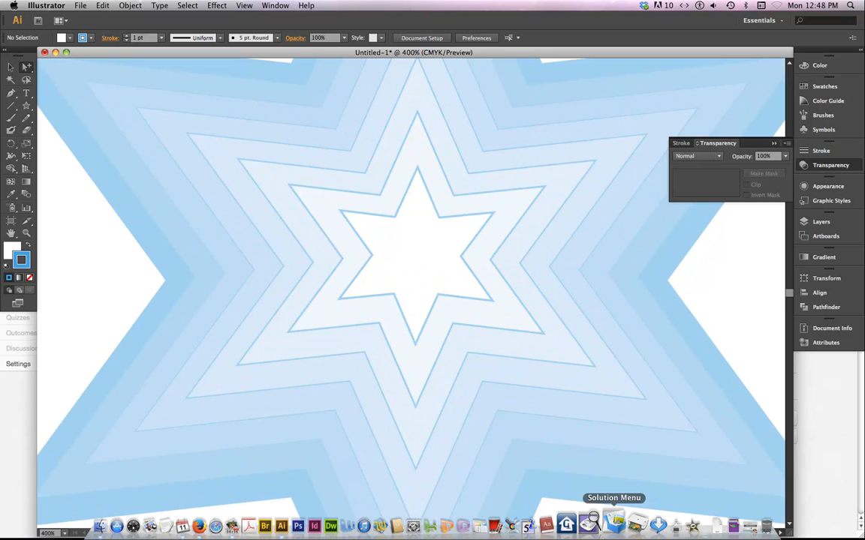
key("super+minus")
key("super+minus")
key("super+minus")
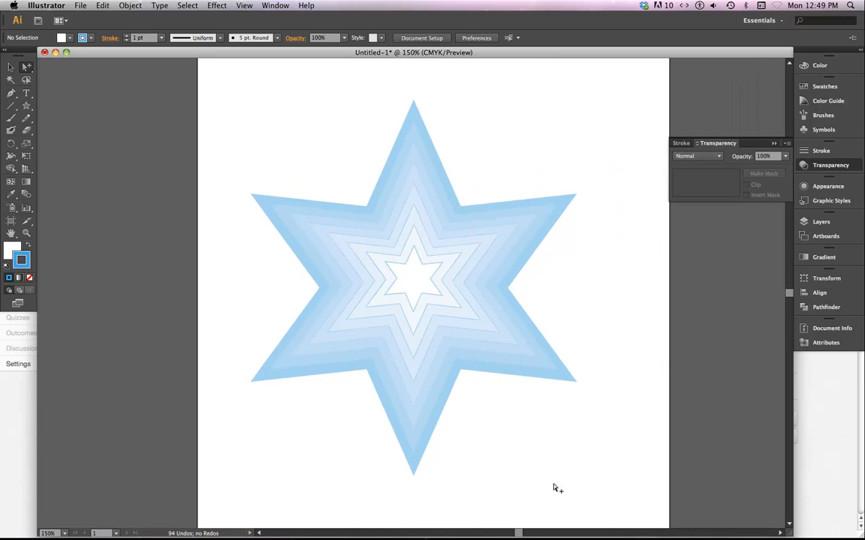
Rotate only the small inner star of the blend clockwise so that the blend steps twist, and deselect it.
left_click(409, 283)
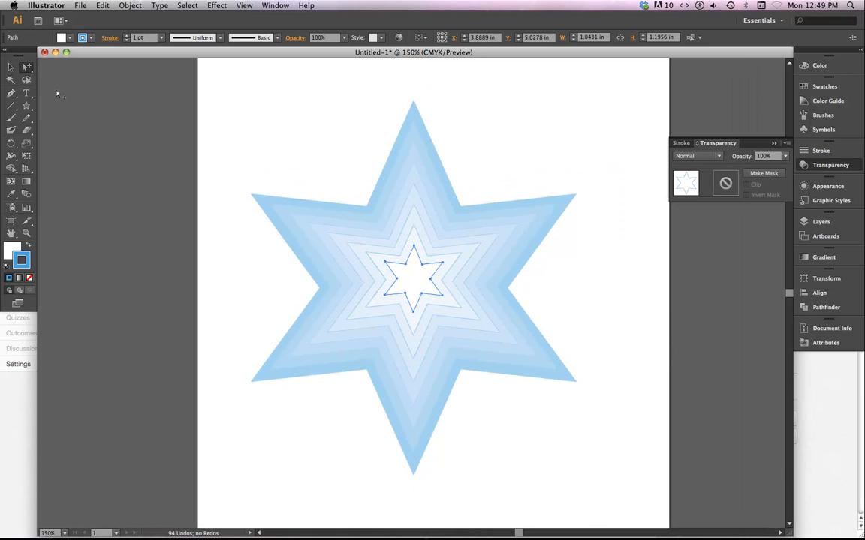
left_click(10, 67)
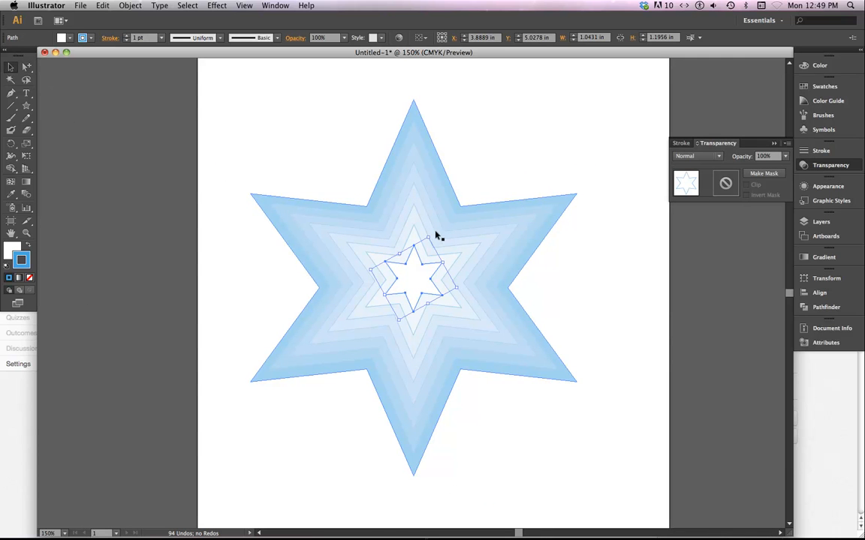
left_click_drag(432, 238, 452, 259)
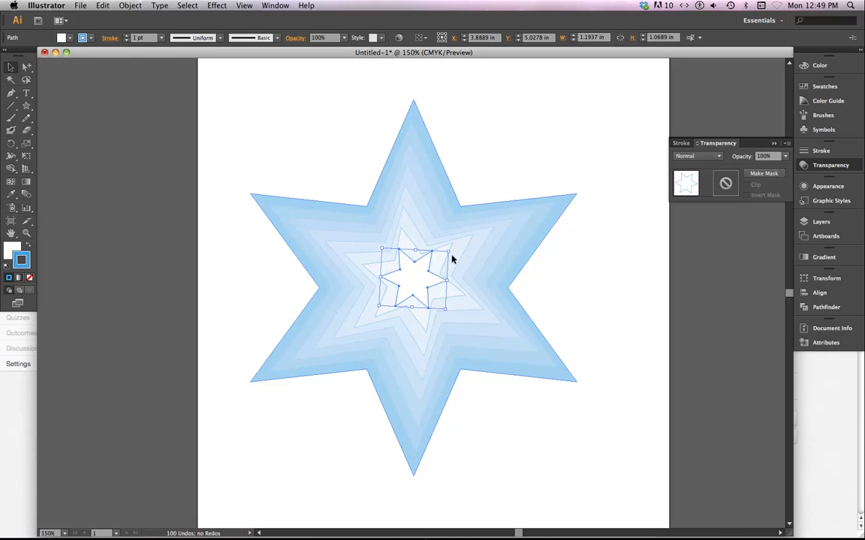
left_click(546, 293)
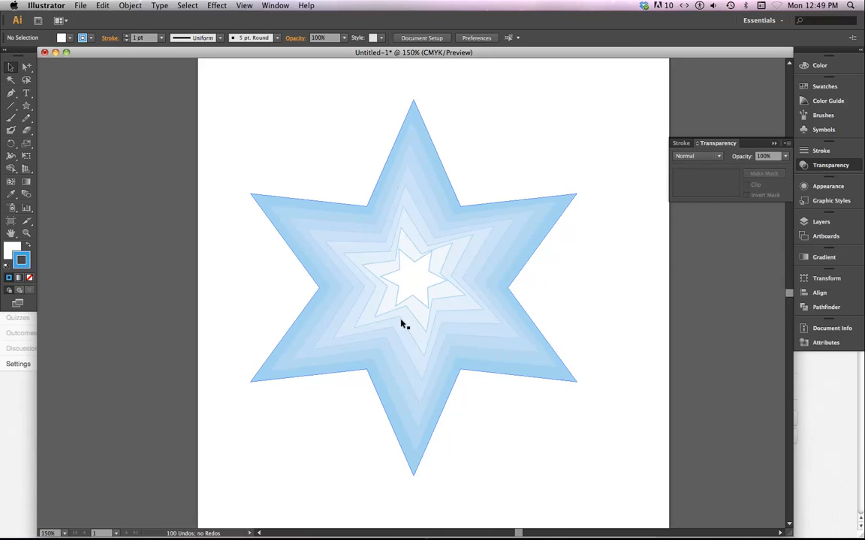
key("super+equal")
key("super+equal")
key("super+equal")
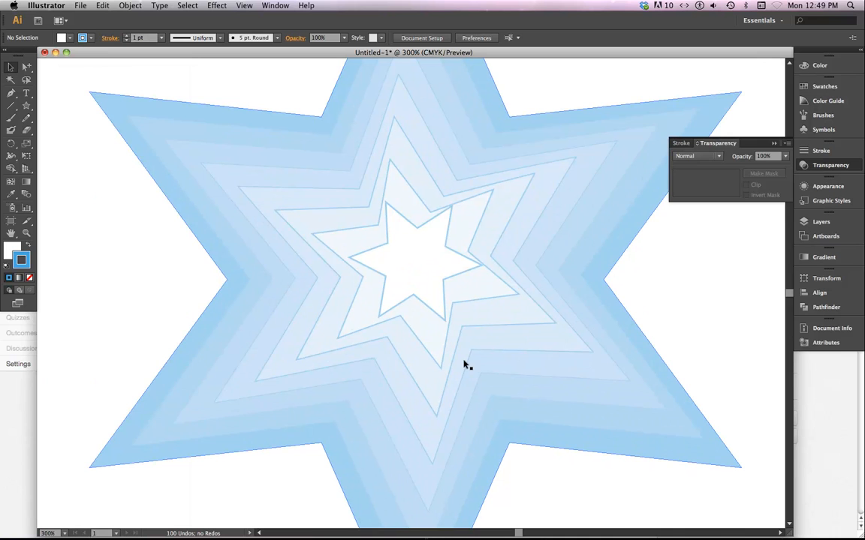
key("super+minus")
key("super+minus")
Raise the opacity of the whole star blend to 100% and deselect it.
left_click(423, 280)
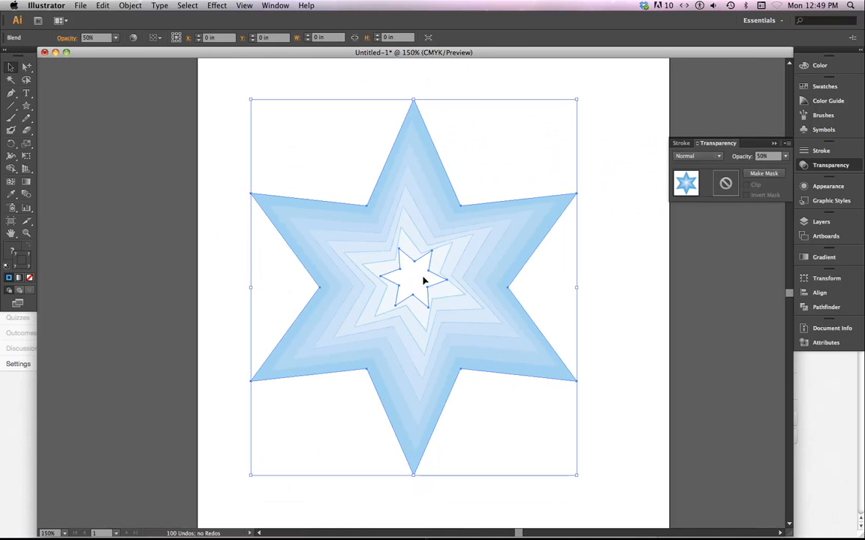
left_click(785, 156)
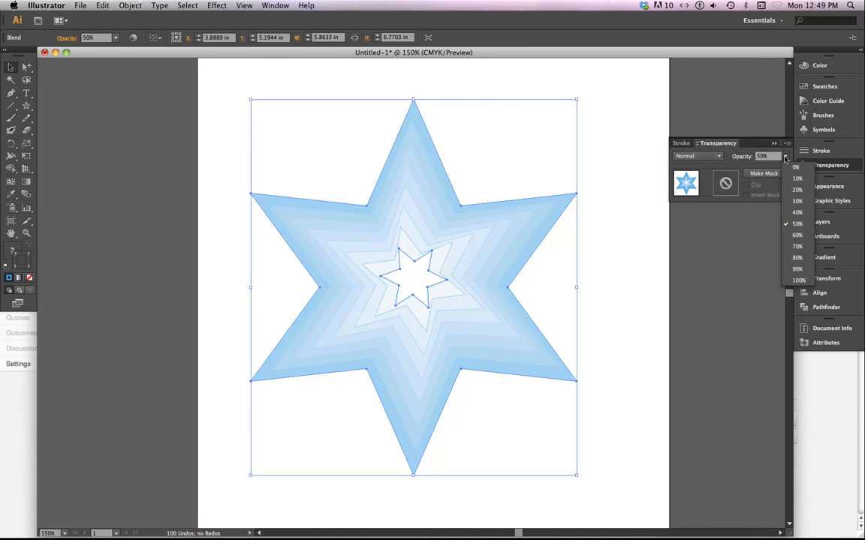
left_click(797, 280)
left_click(587, 281)
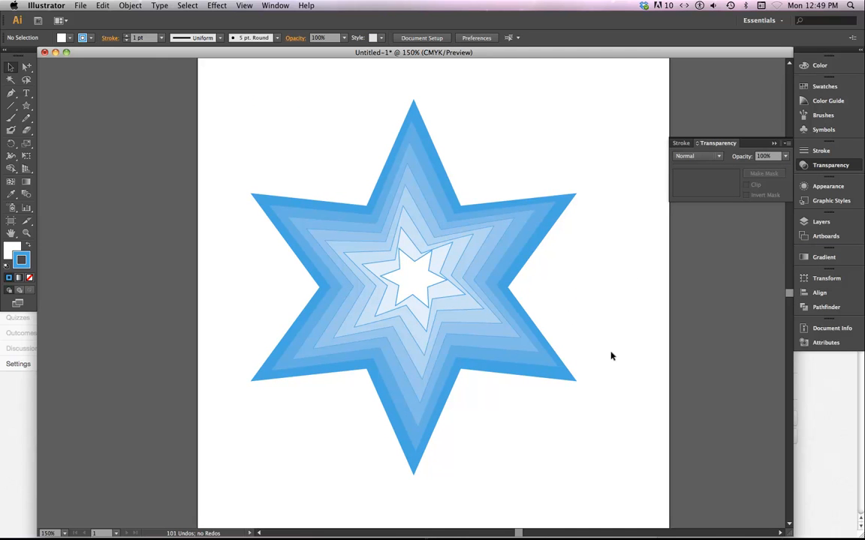
key("super+minus")
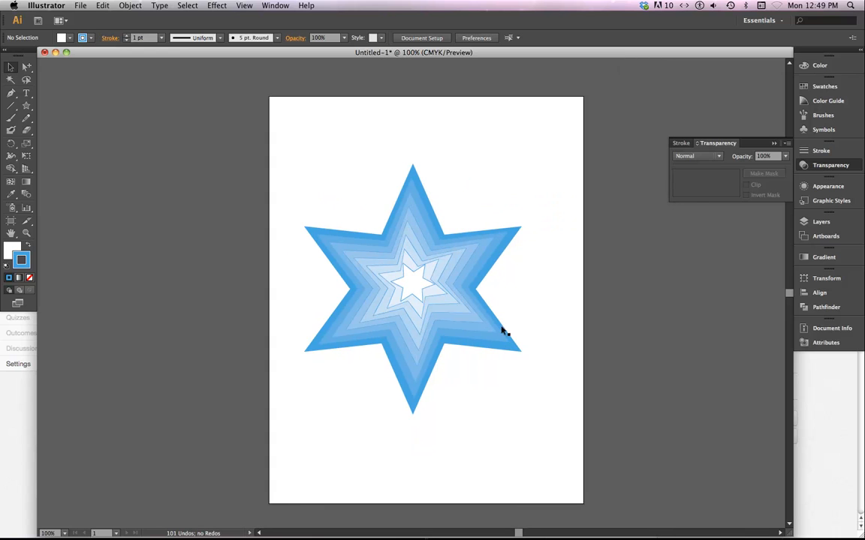
Move only the small inner star off the artboard to its left, stretching the blend between the two stars.
left_click(417, 283)
left_click(26, 66)
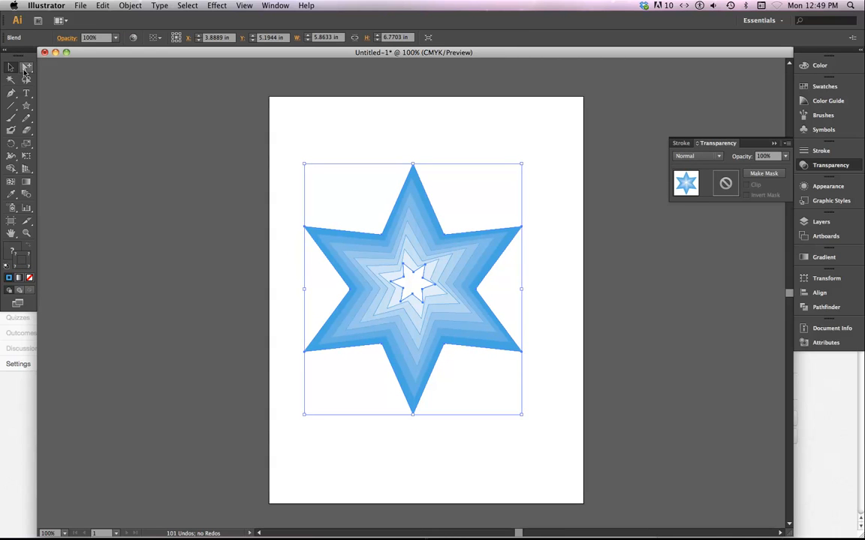
left_click(417, 286)
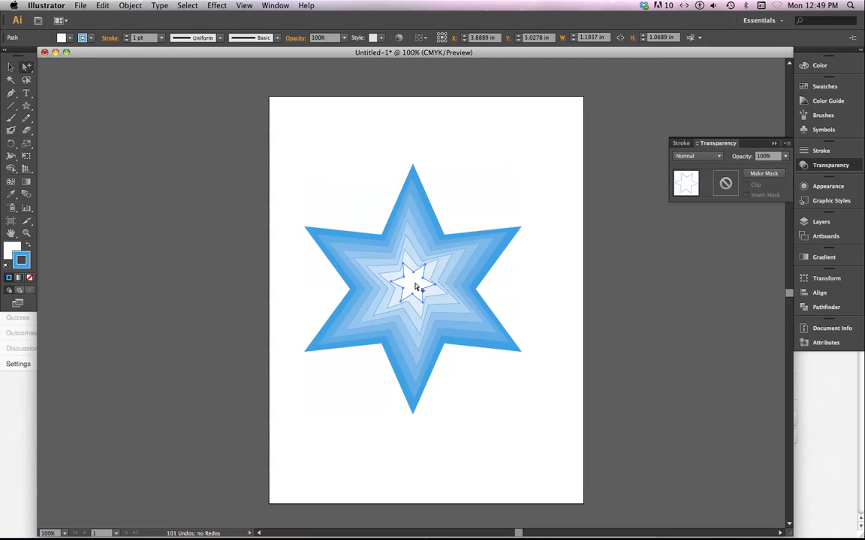
left_click_drag(414, 286, 141, 248)
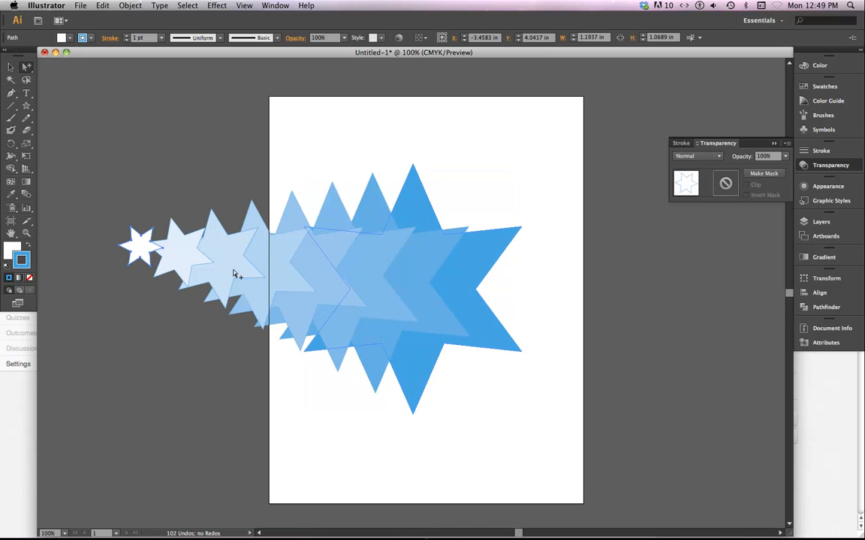
Compare the stretched blend in outline and preview display to examine its original paths, and select the large star.
key("super+y")
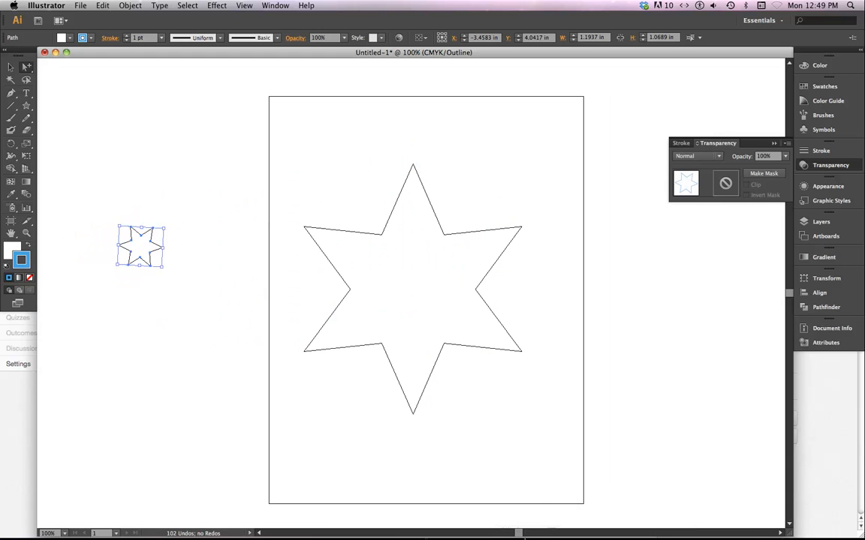
key("super+y")
mouse_move(530, 523)
key("super+y")
key("super+y")
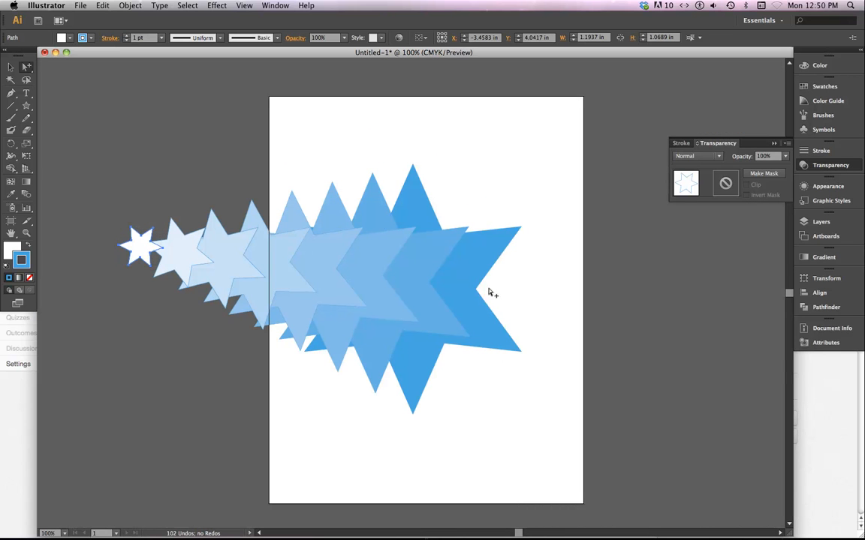
left_click(465, 281)
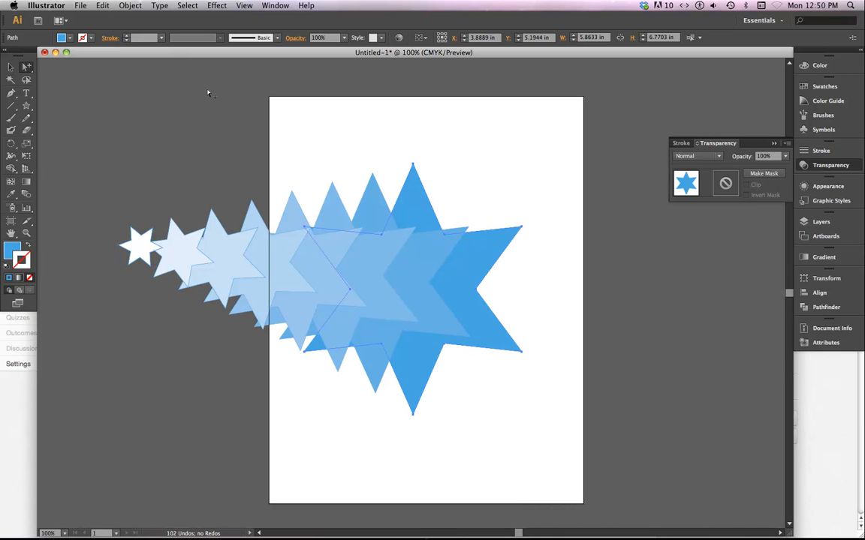
Undo the move of the small inner star, keep the blend's opacity at 100%, and deselect everything.
key("super+z")
key("super+z")
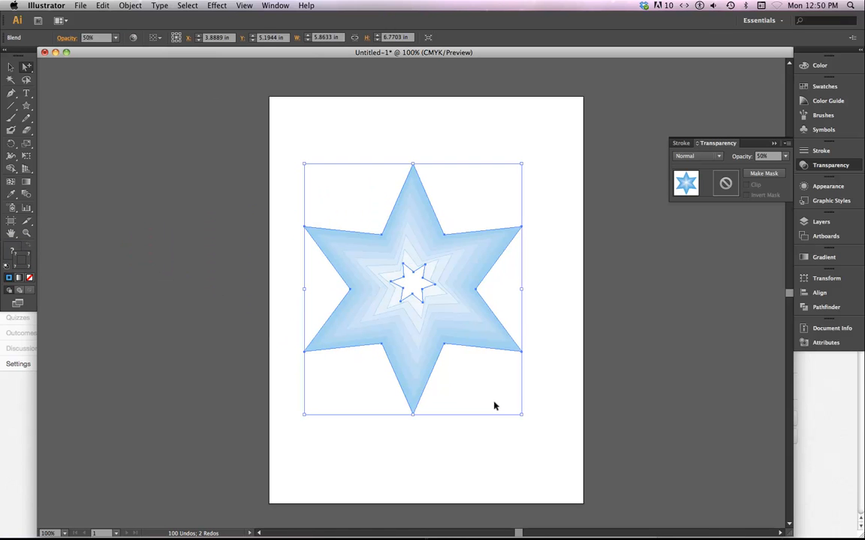
key("super+shift+z")
left_click(463, 188)
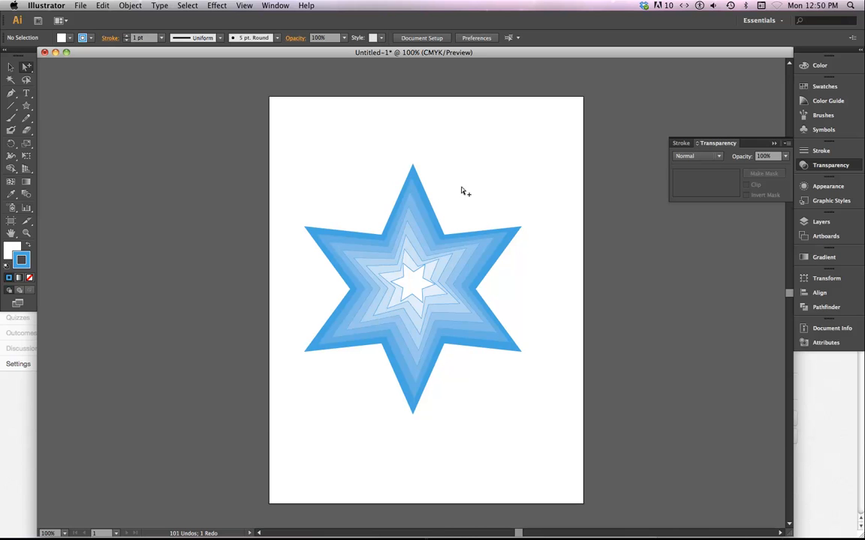
Select the whole star blend and set its spacing to Smooth Color.
left_click_drag(361, 187, 488, 393)
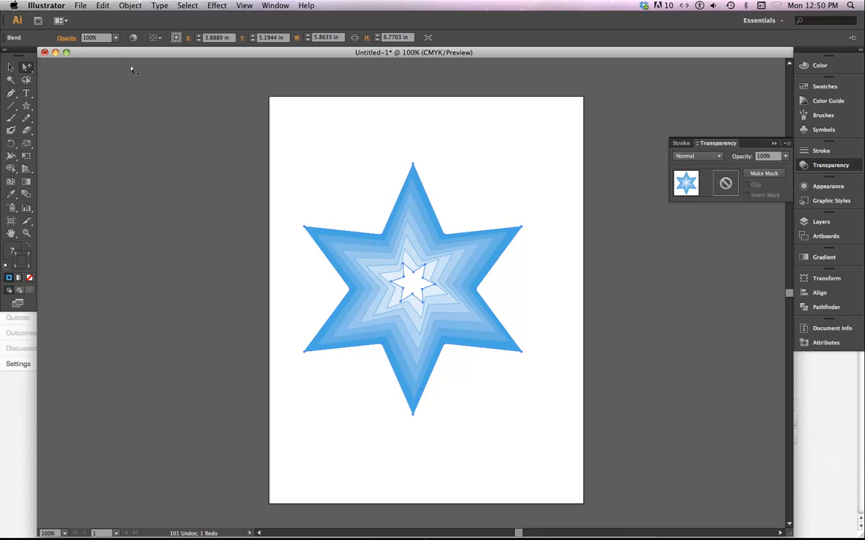
left_click(129, 5)
mouse_move(142, 218)
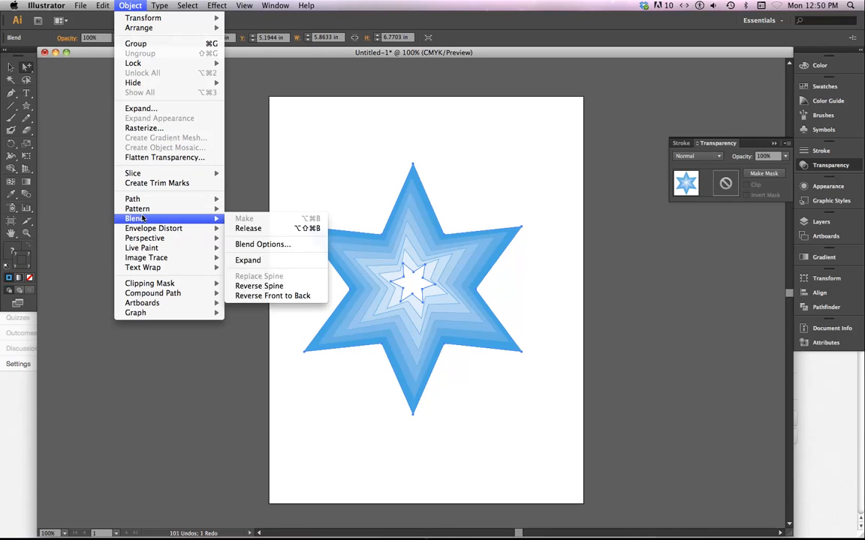
left_click(275, 246)
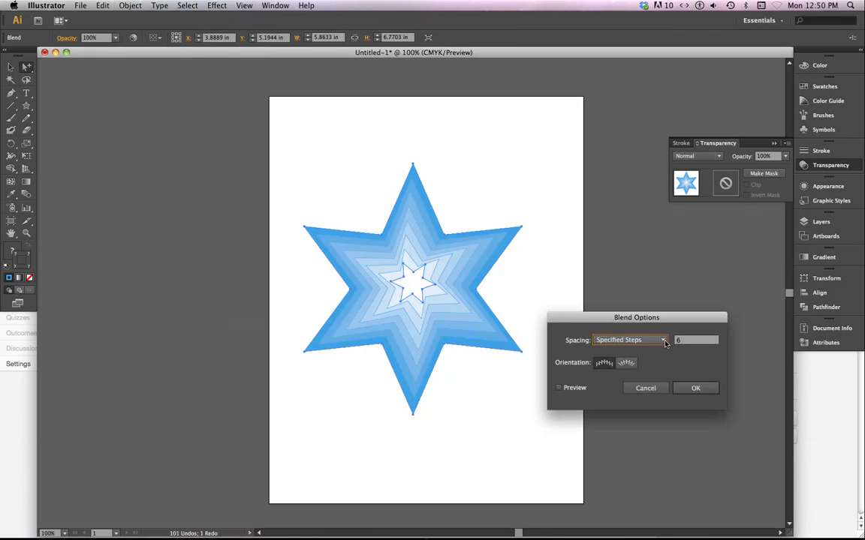
left_click(664, 342)
left_click(634, 350)
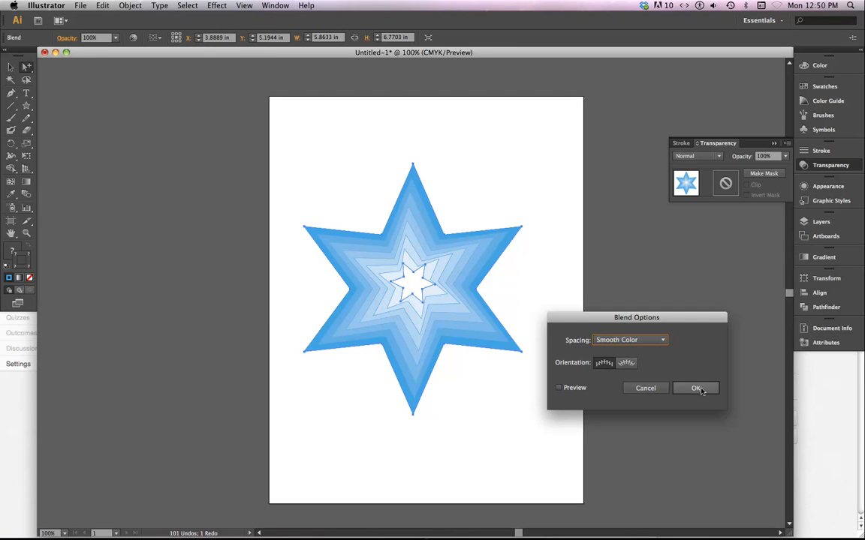
left_click(697, 389)
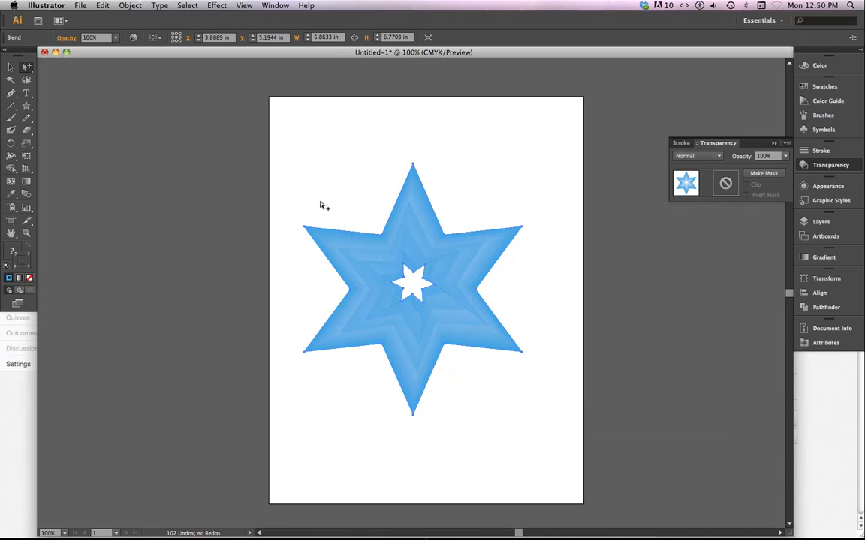
Remove the blue stroke from only the small inner star, deselect it, and inspect the smooth blend up close.
left_click(27, 267)
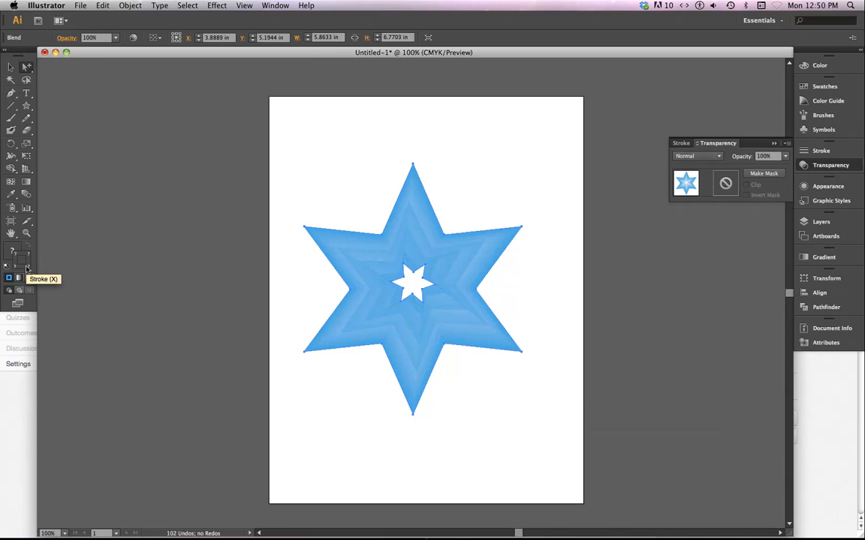
left_click(325, 167)
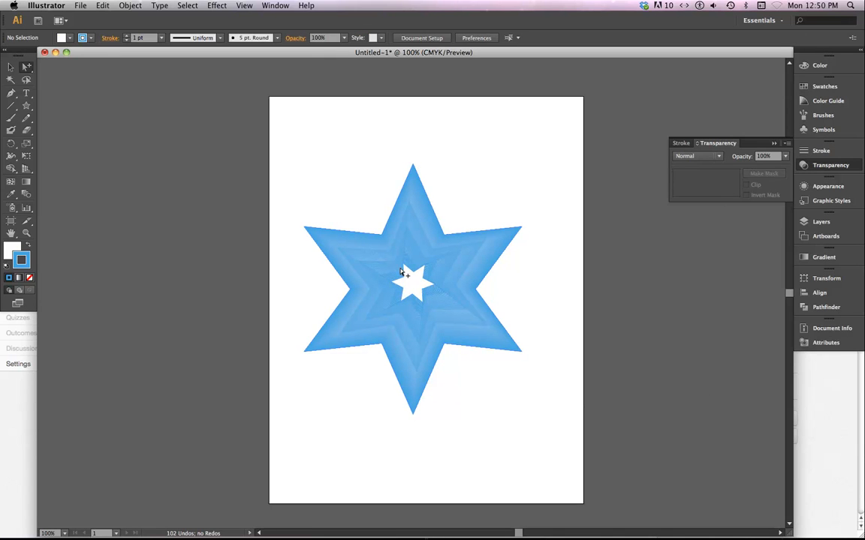
left_click(413, 286)
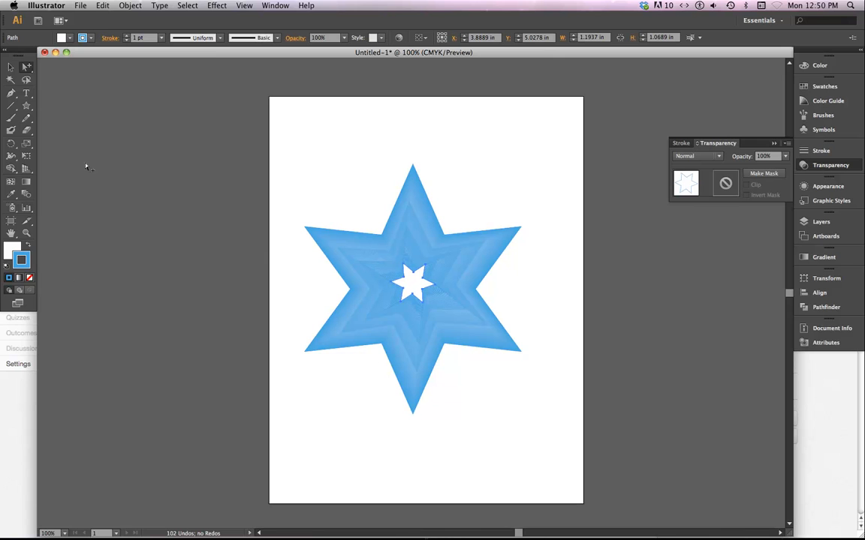
left_click(84, 37)
left_click(7, 56)
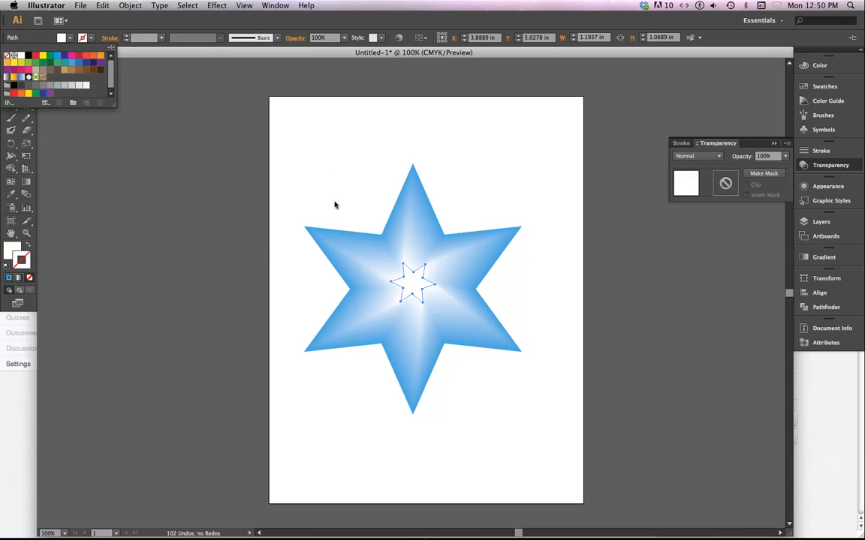
left_click(469, 419)
left_click(473, 409)
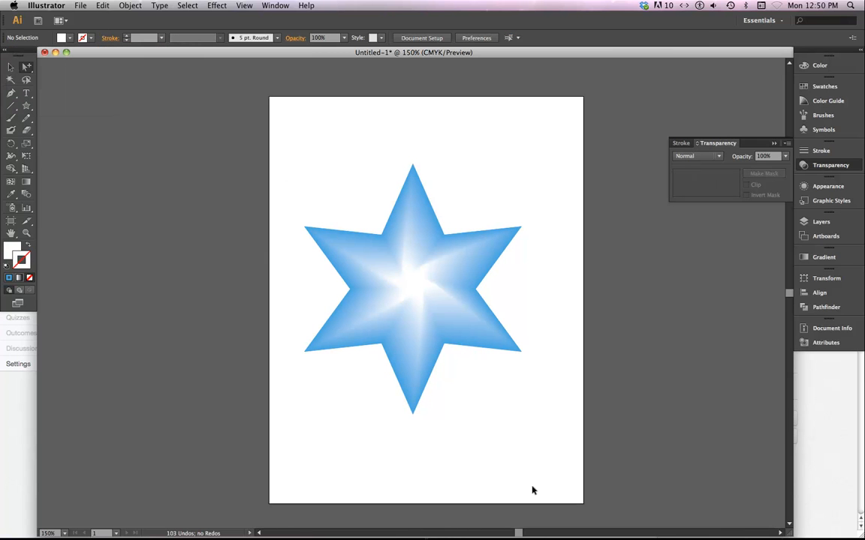
key("super+equal")
key("super+equal")
key("super+equal")
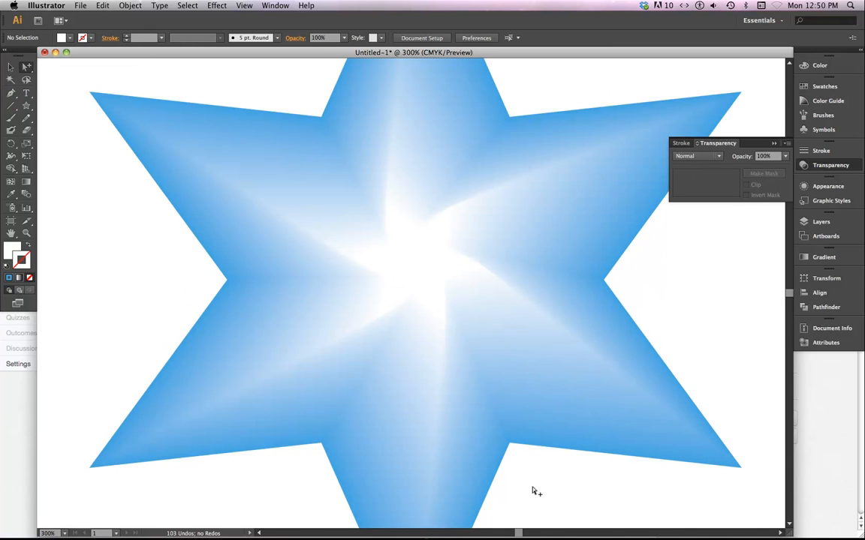
key("super+minus")
key("super+minus")
key("super+minus")
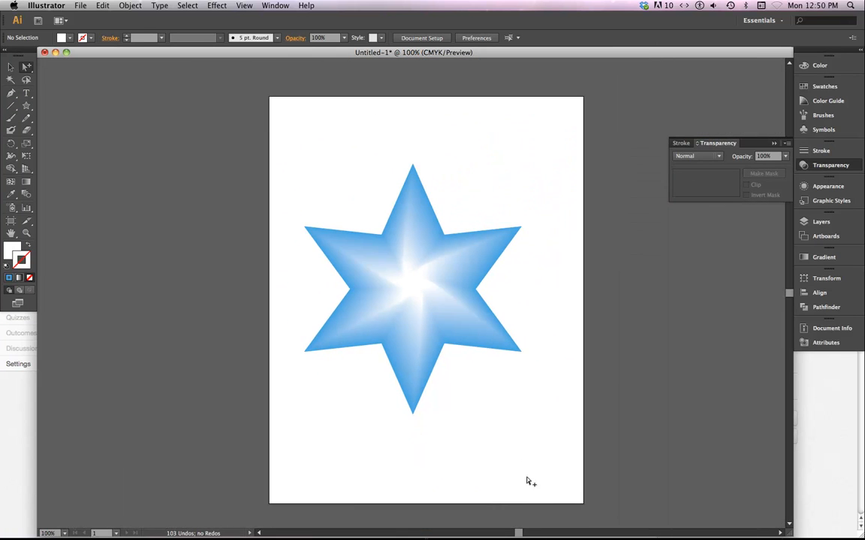
Move the whole star blend off the artboard onto the pasteboard beside it and deselect it.
left_click_drag(276, 159, 561, 435)
left_click_drag(418, 289, 142, 258)
left_click(361, 199)
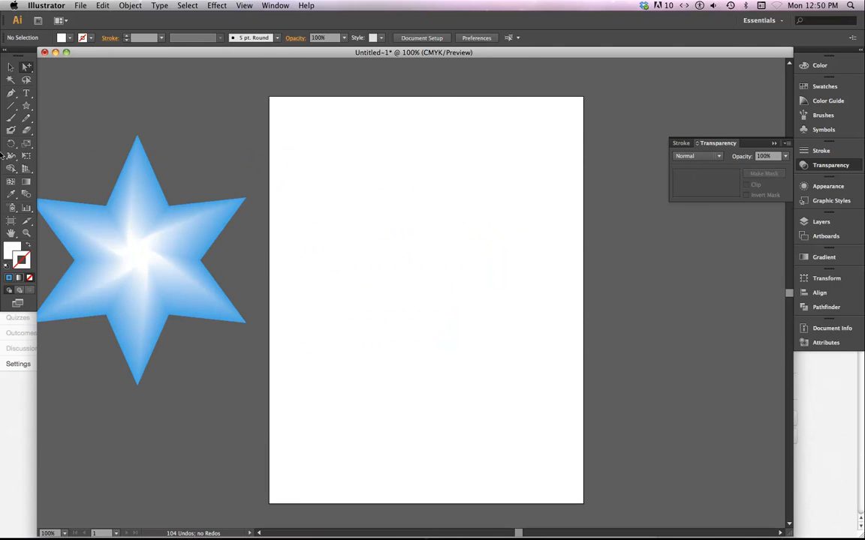
Add the text ILLUSTRATOR on the artboard and scale it up to about 84.5 pt.
left_click(26, 93)
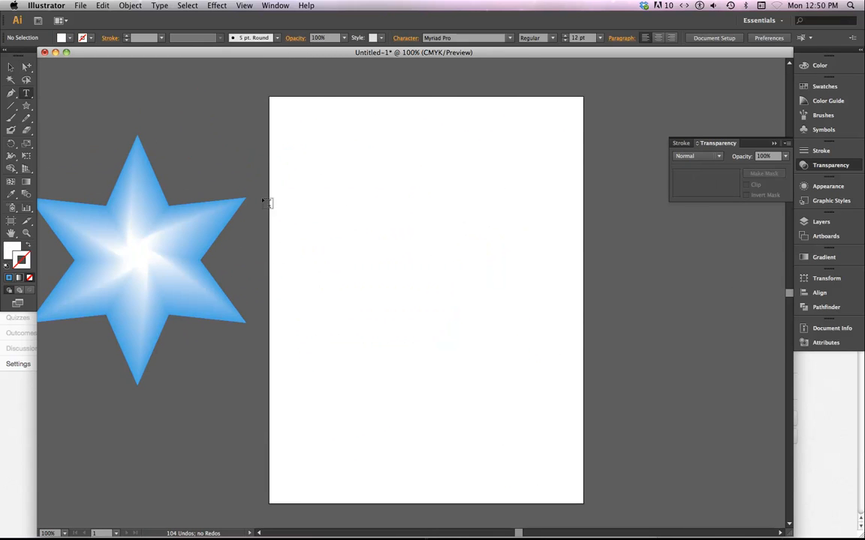
left_click(292, 230)
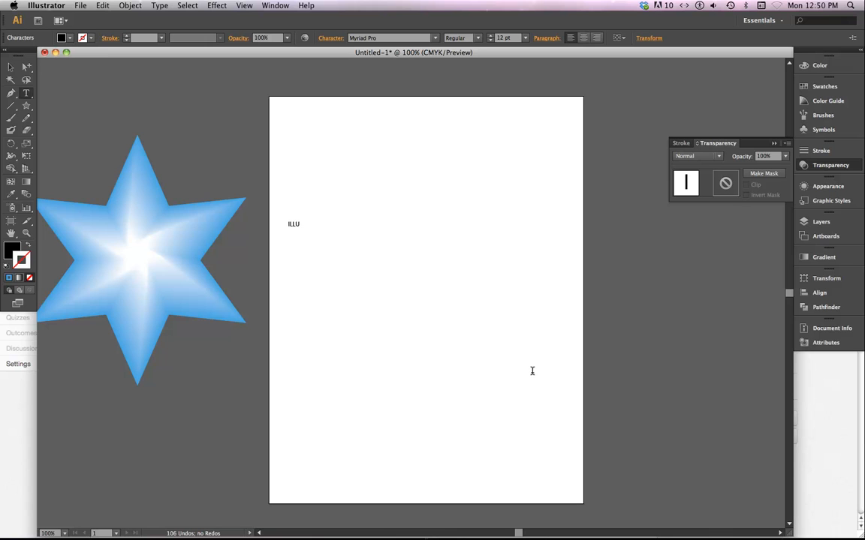
key("BackSpace")
key("BackSpace")
type("R")
left_click(11, 67)
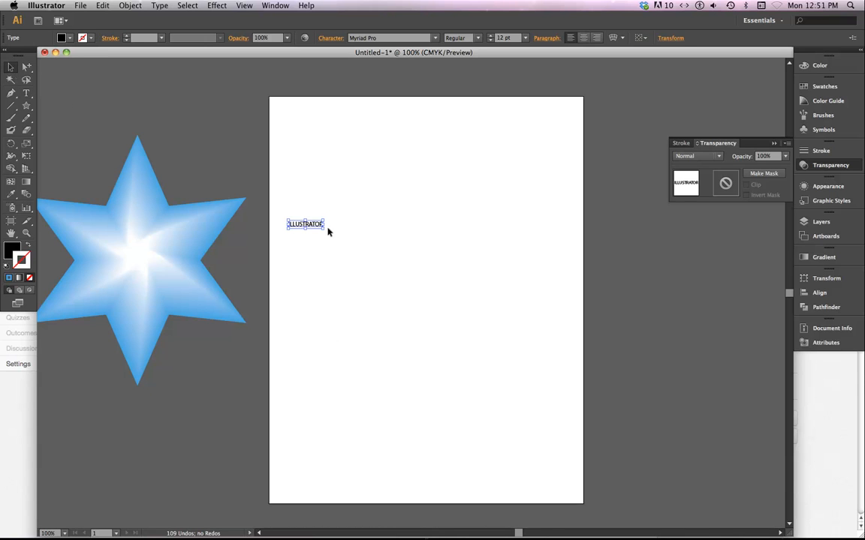
left_click_drag(324, 229, 529, 335)
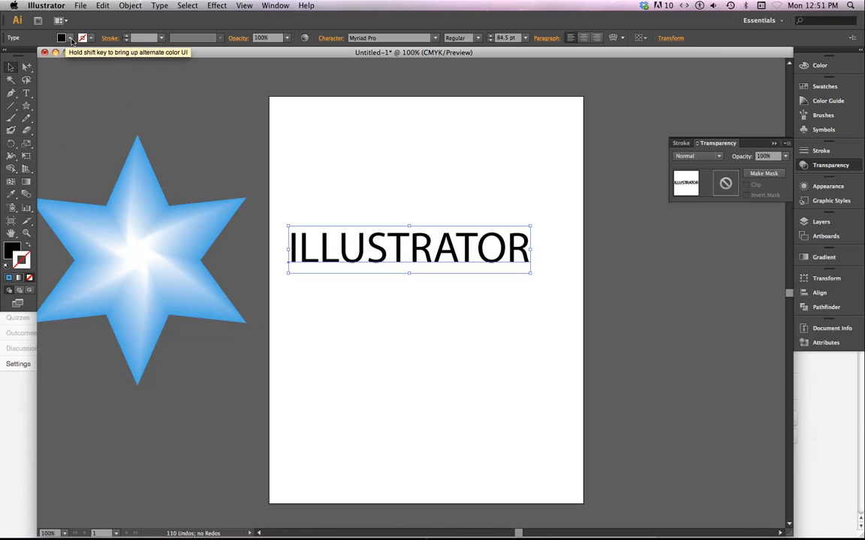
Fill the ILLUSTRATOR text with the bright cyan-blue swatch and deselect it.
left_click(70, 38)
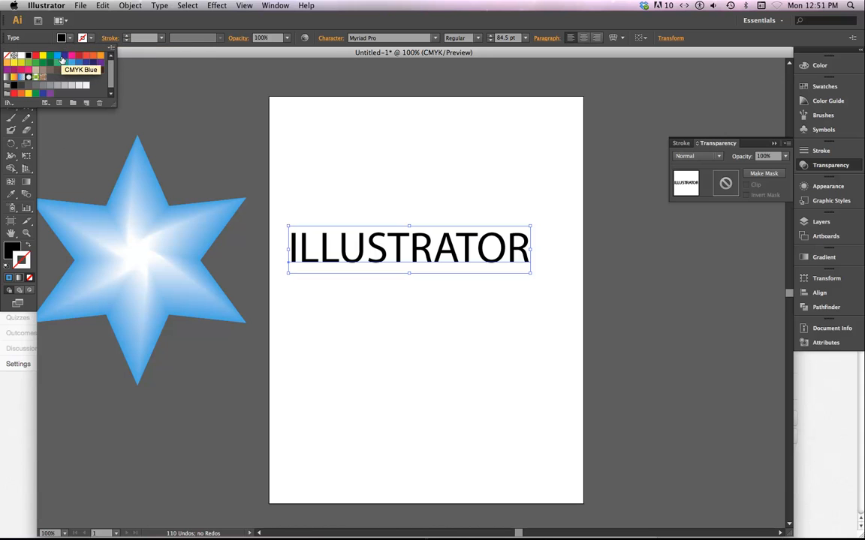
left_click(58, 58)
left_click(433, 196)
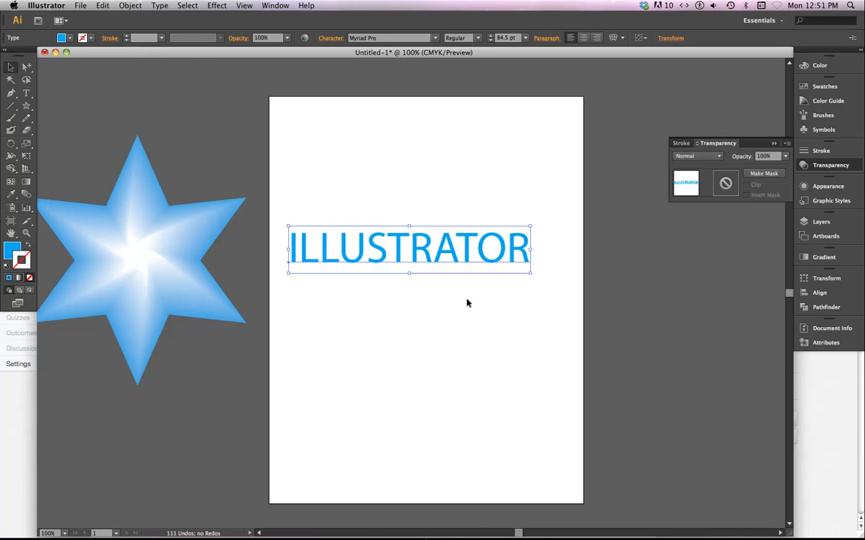
left_click(467, 302)
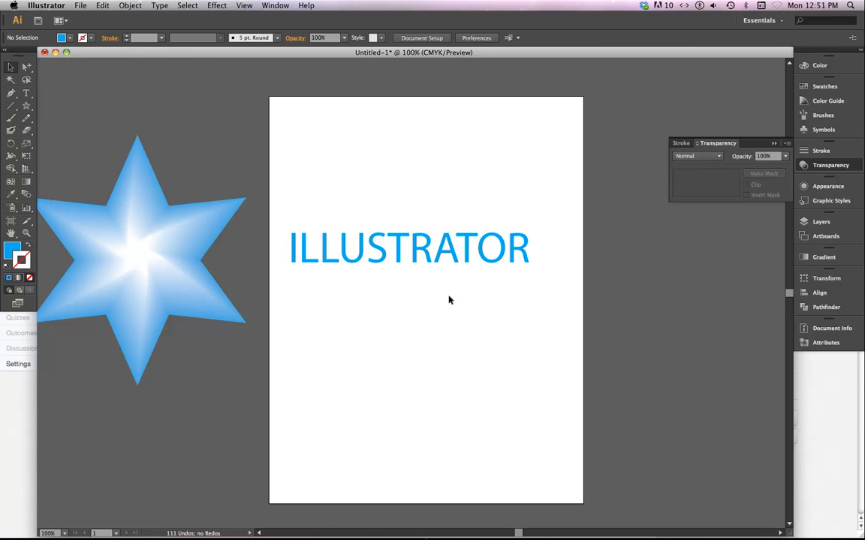
Duplicate the blue ILLUSTRATOR text with a slight diagonal offset, fill the copy with purple, and deselect it.
key("super+equal")
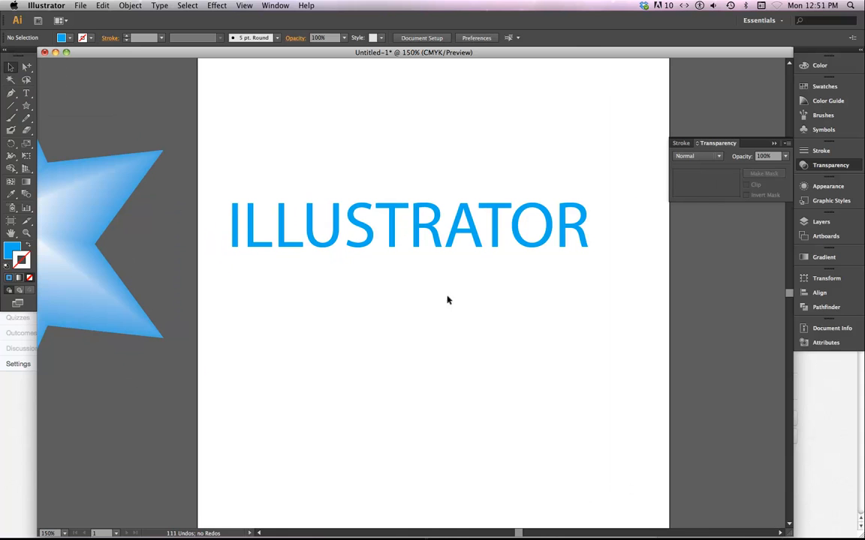
left_click(418, 241)
left_click_drag(416, 240, 422, 243)
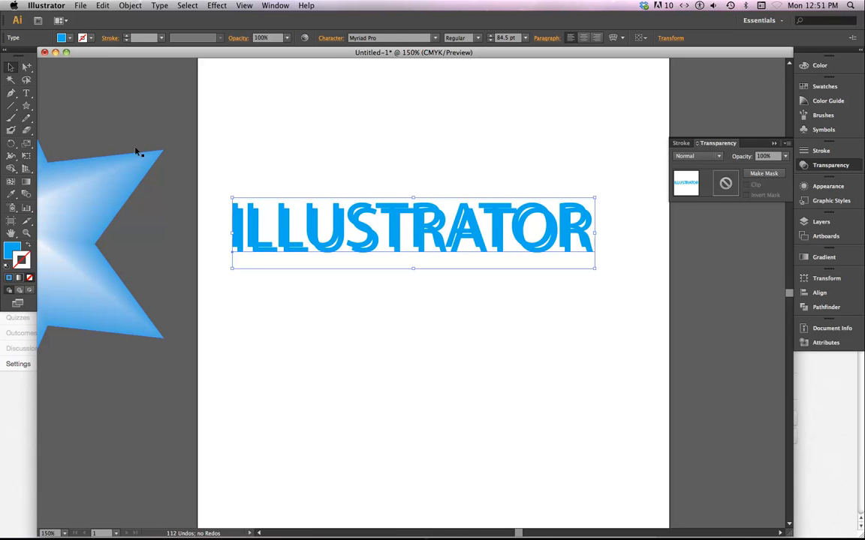
left_click(70, 37)
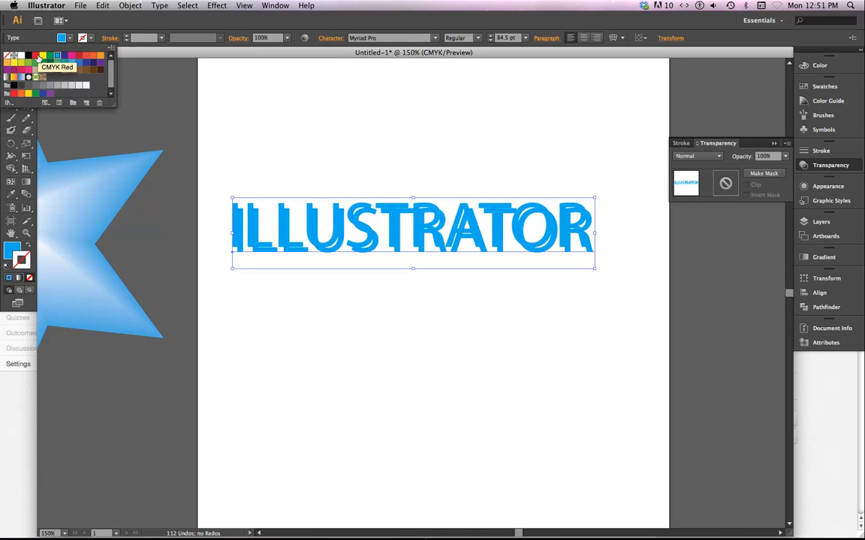
left_click(100, 55)
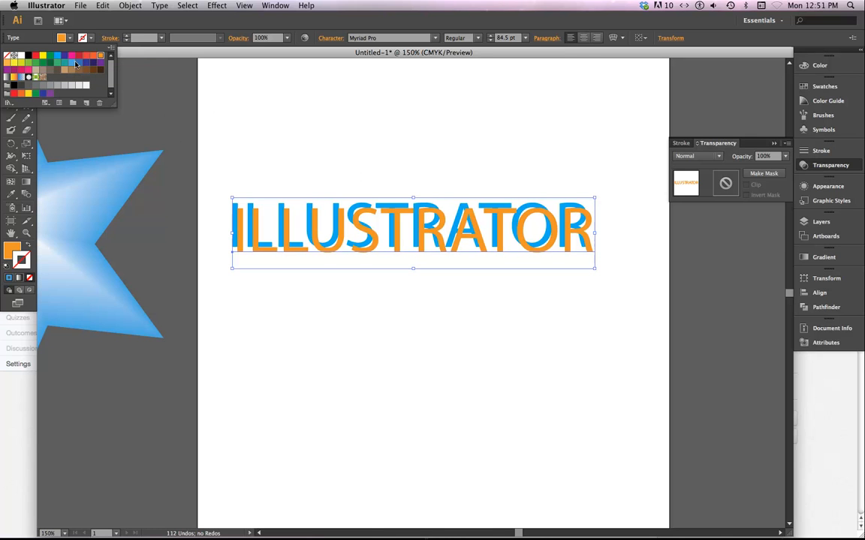
left_click(100, 67)
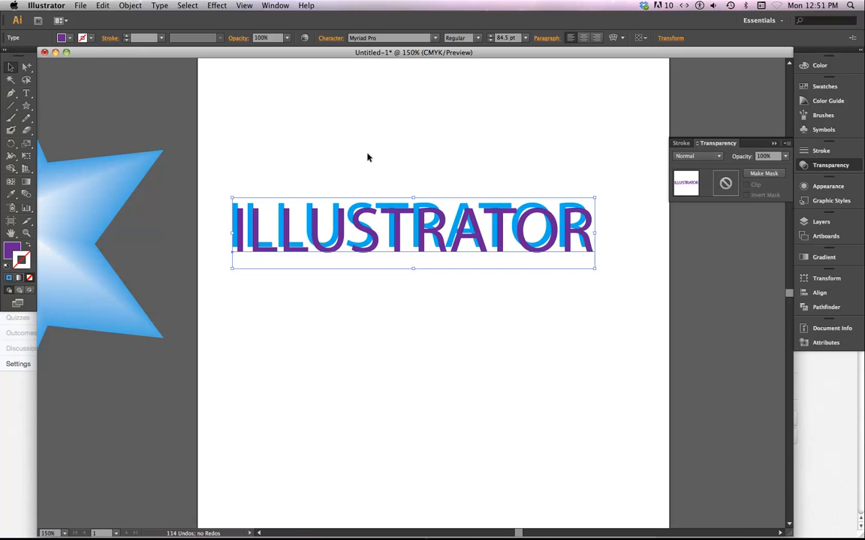
key("Escape")
left_click(208, 216)
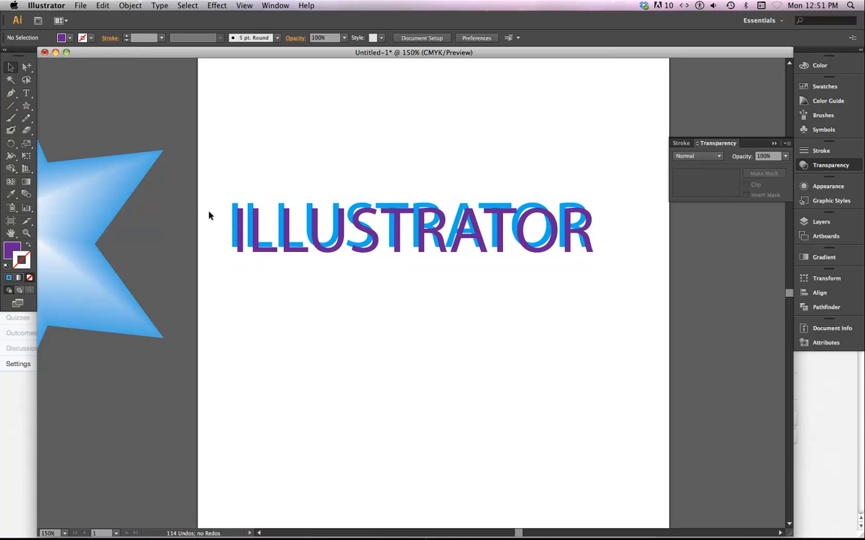
Select both ILLUSTRATOR texts and blend them together with the Blend tool.
left_click_drag(212, 213, 292, 314)
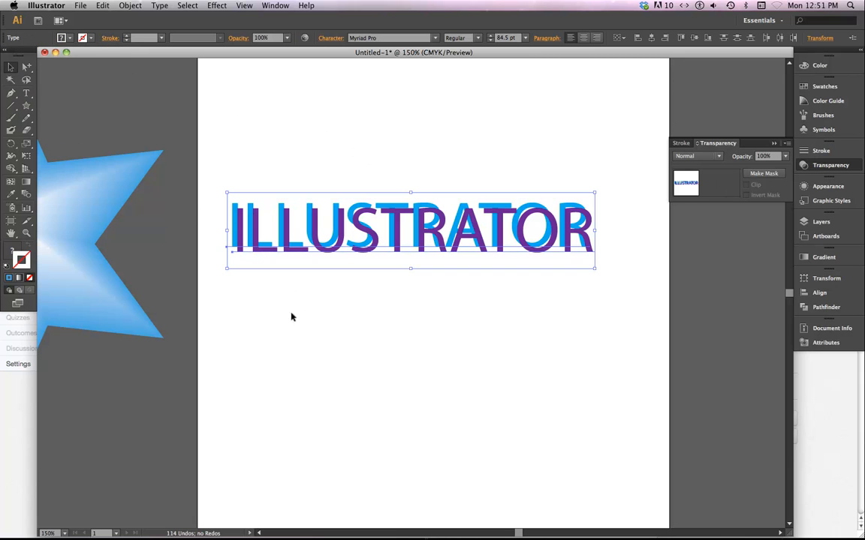
left_click(26, 195)
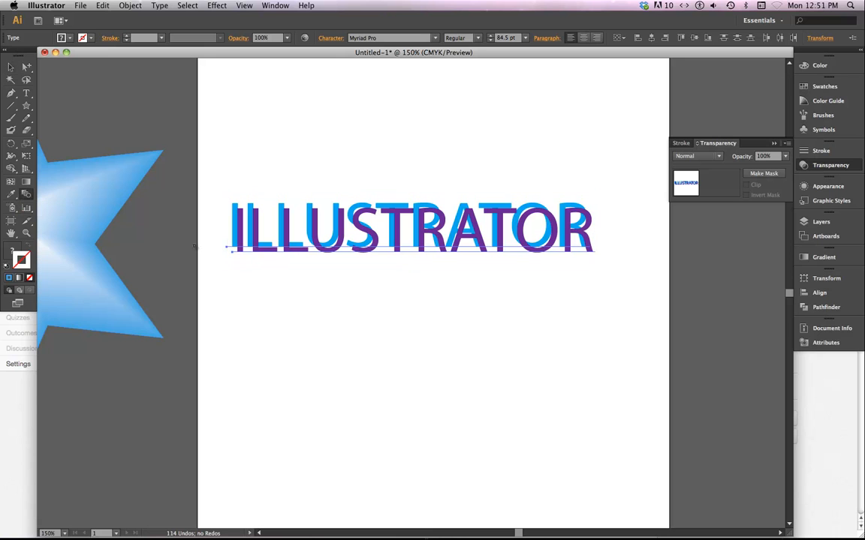
left_click(233, 253)
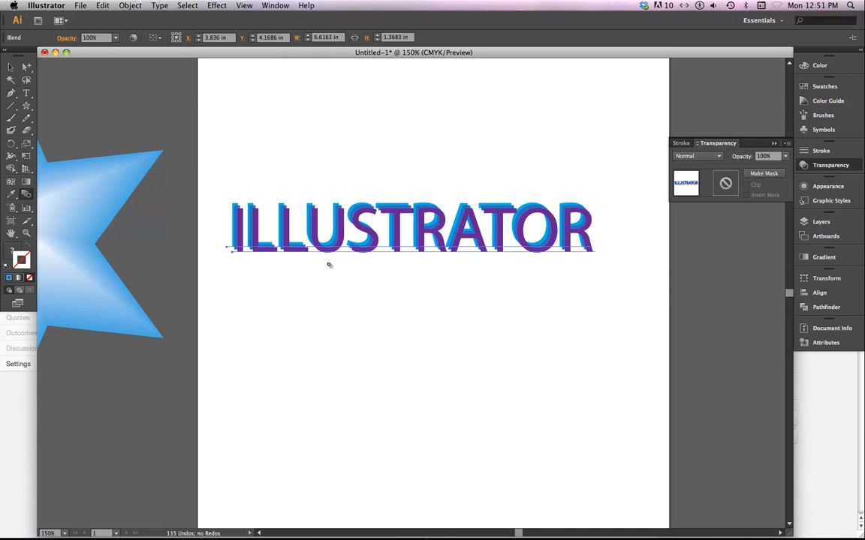
key("super+equal")
key("super+equal")
left_click_drag(327, 224, 366, 268)
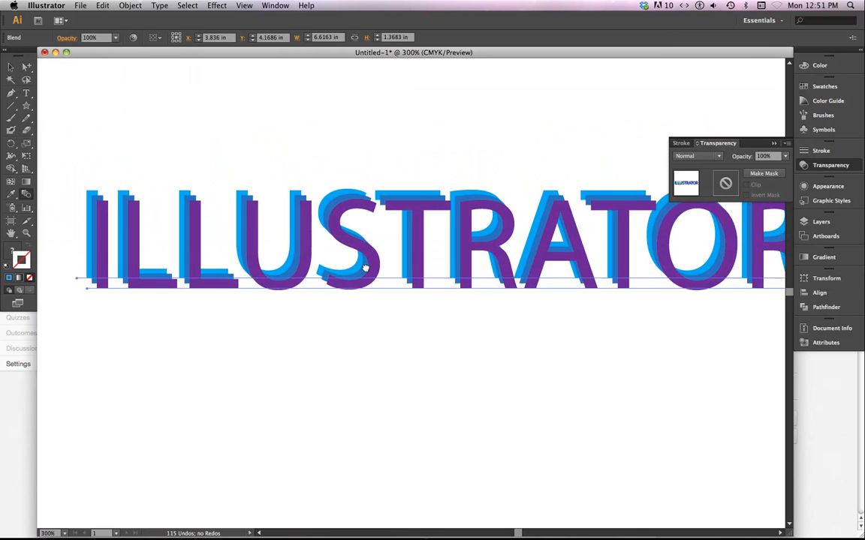
Set the text blend's spacing to Specified Steps with 20 steps, with the preview turned on.
left_click(130, 6)
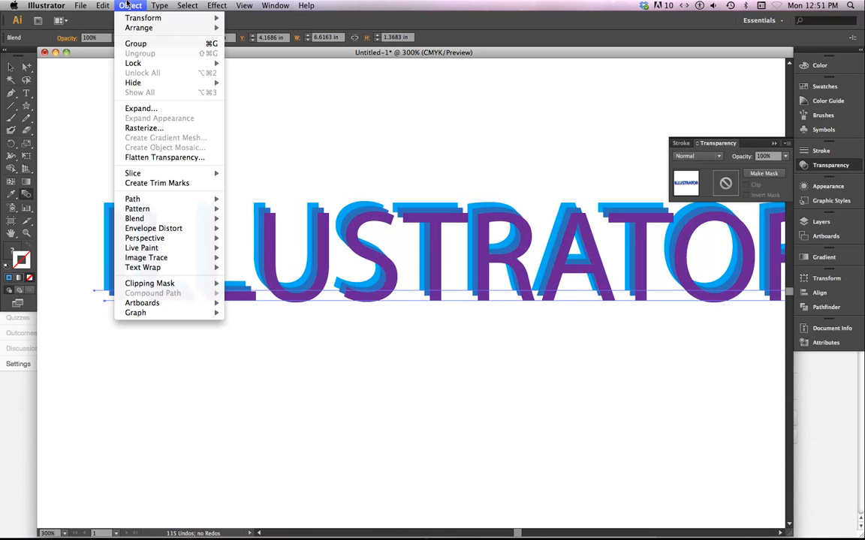
mouse_move(149, 228)
left_click(259, 244)
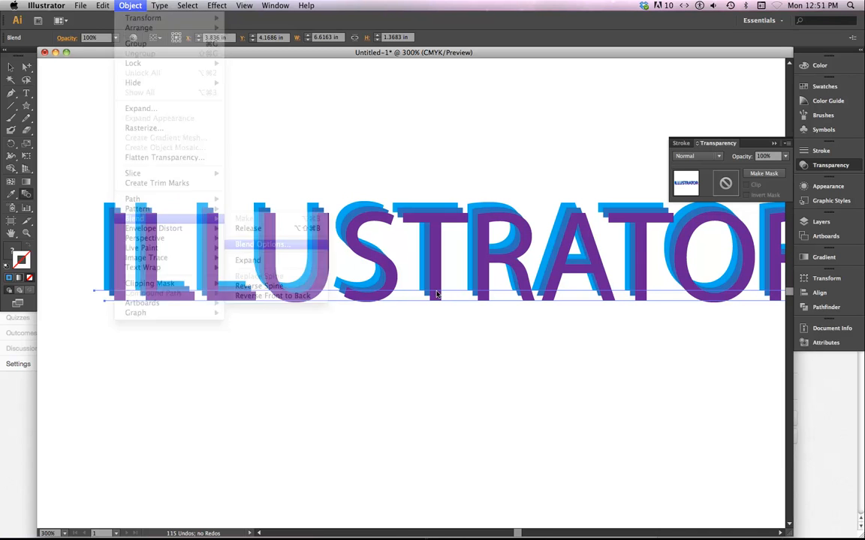
left_click(621, 342)
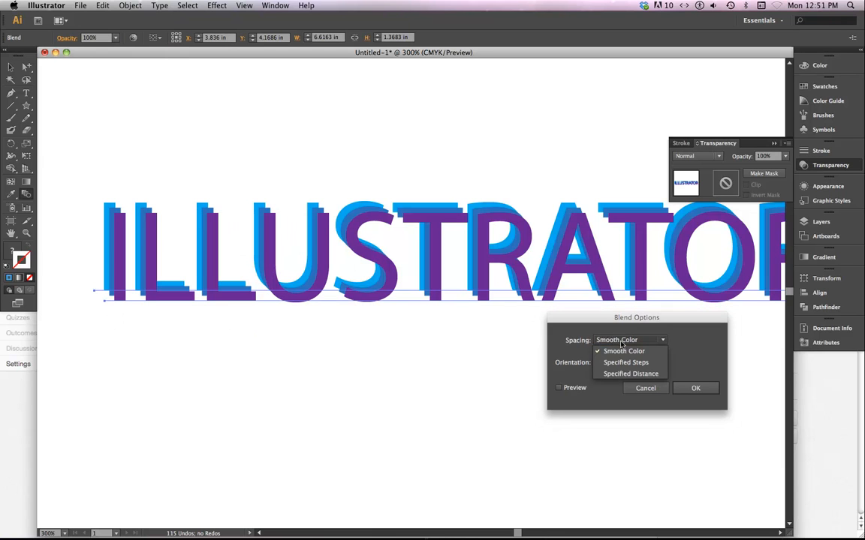
left_click(624, 357)
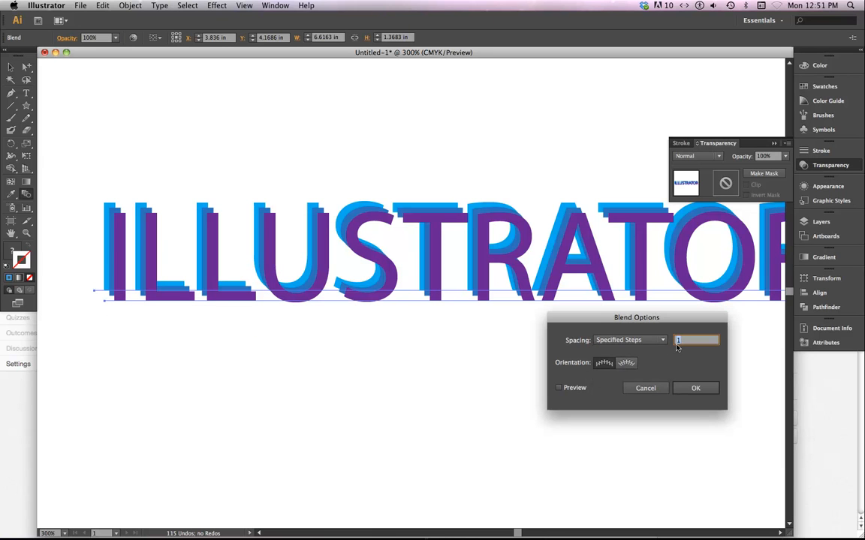
left_click(558, 388)
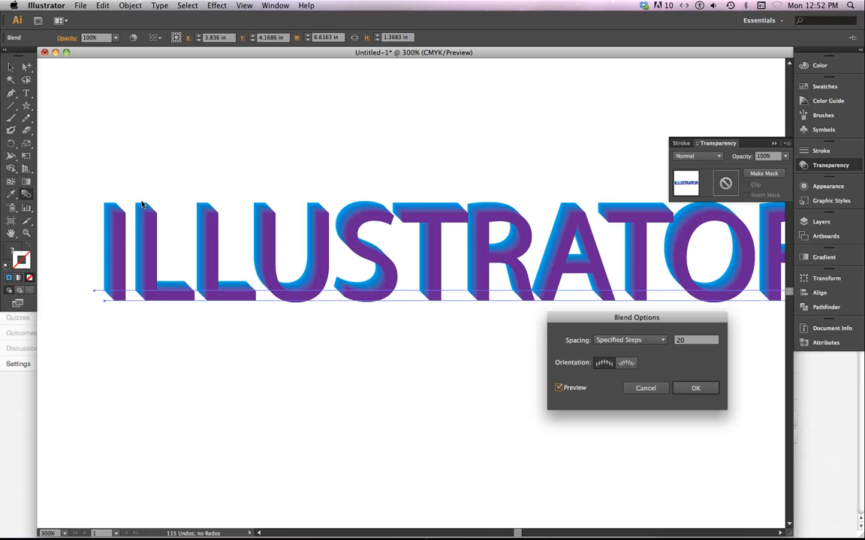
left_click(695, 388)
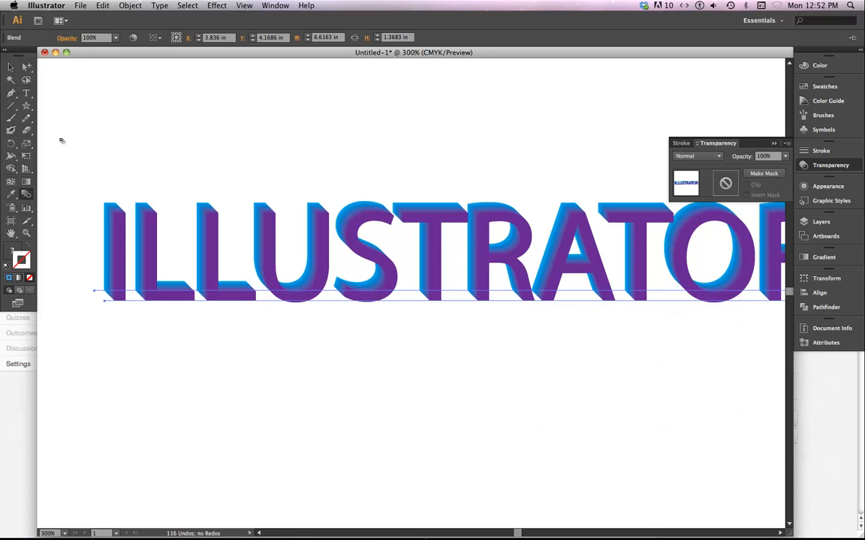
Deselect the blend and select only its front purple text.
left_click(27, 67)
left_click(144, 166)
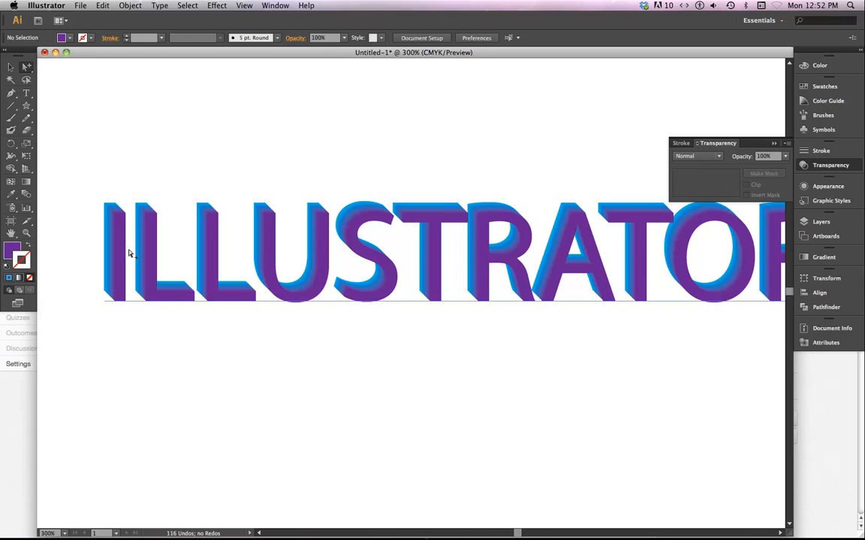
left_click(124, 301)
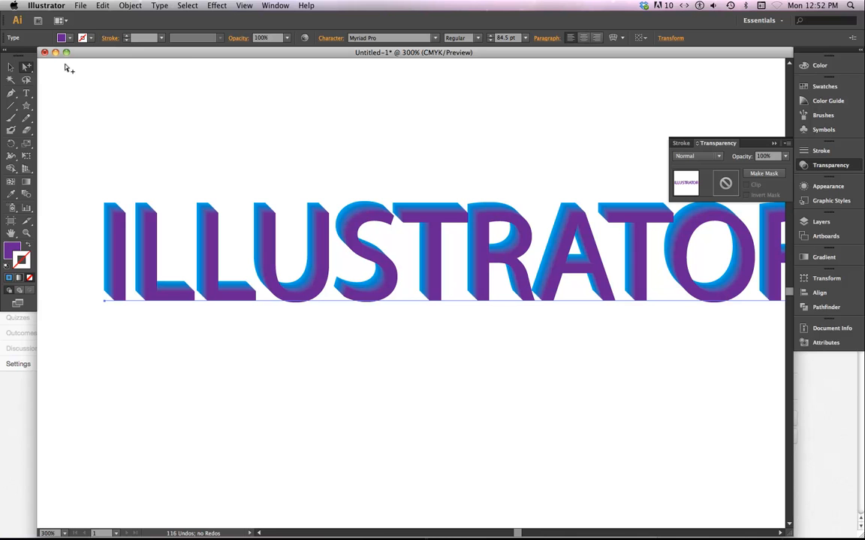
Try a yellow-orange gradient fill on the front text, and undo it.
left_click(69, 39)
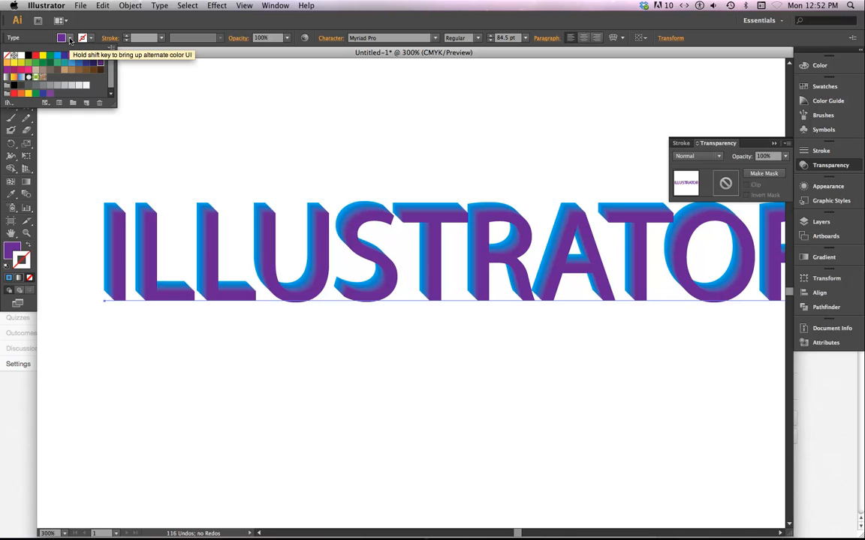
left_click(13, 78)
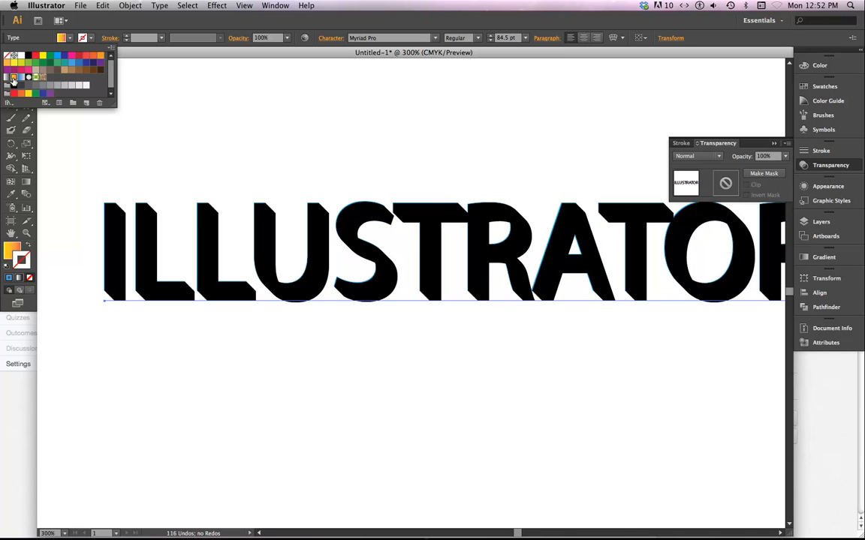
left_click(174, 97)
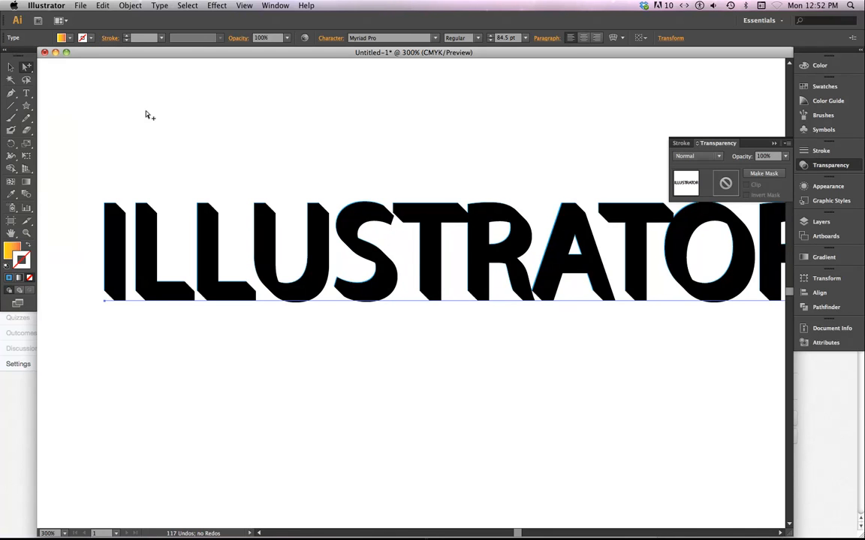
key("super+z")
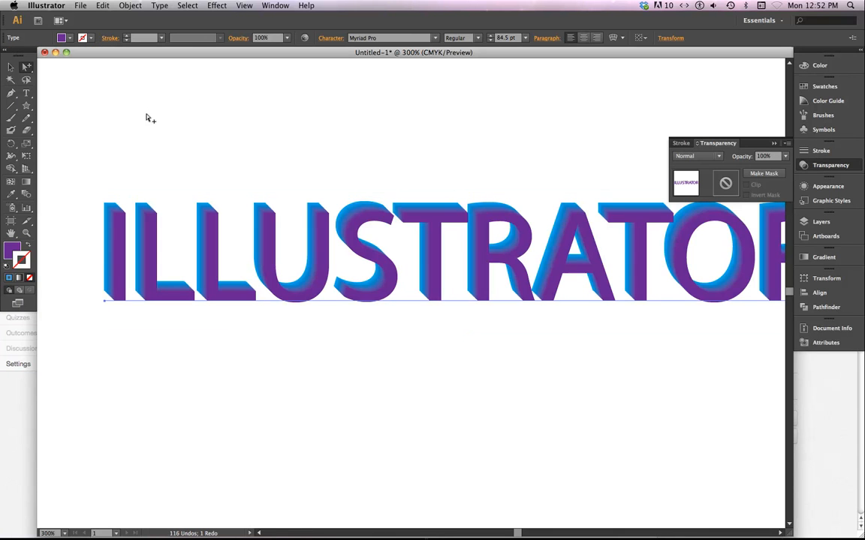
Fill the front text with the red C=0 M=90 Y=85 K=0 swatch and give it a 1 pt cyan-blue stroke.
left_click(70, 38)
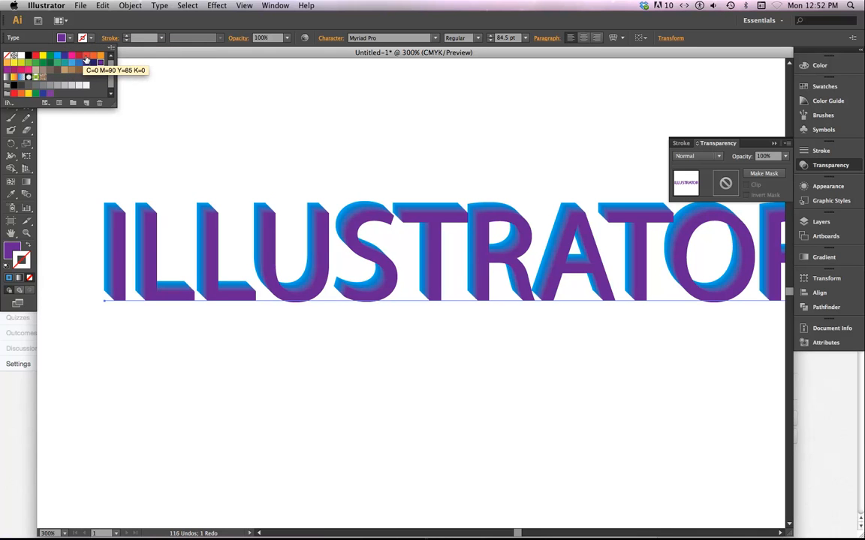
left_click(86, 58)
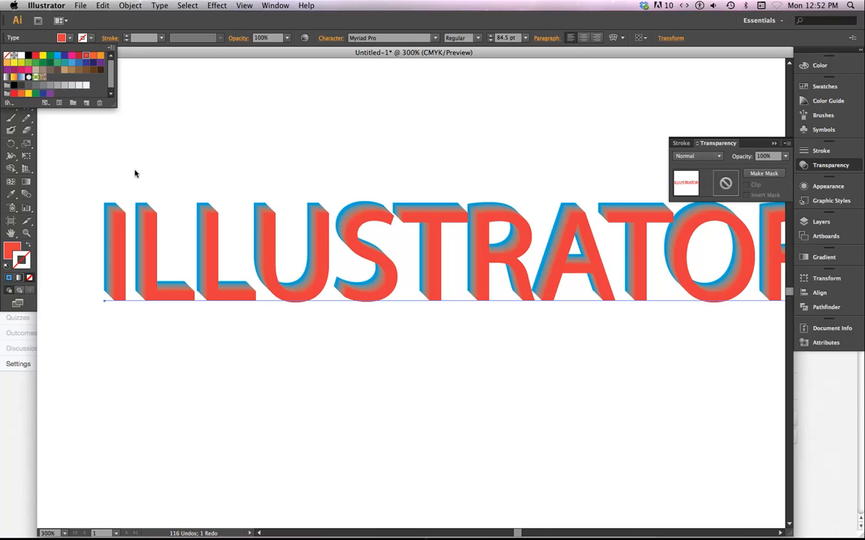
left_click(91, 39)
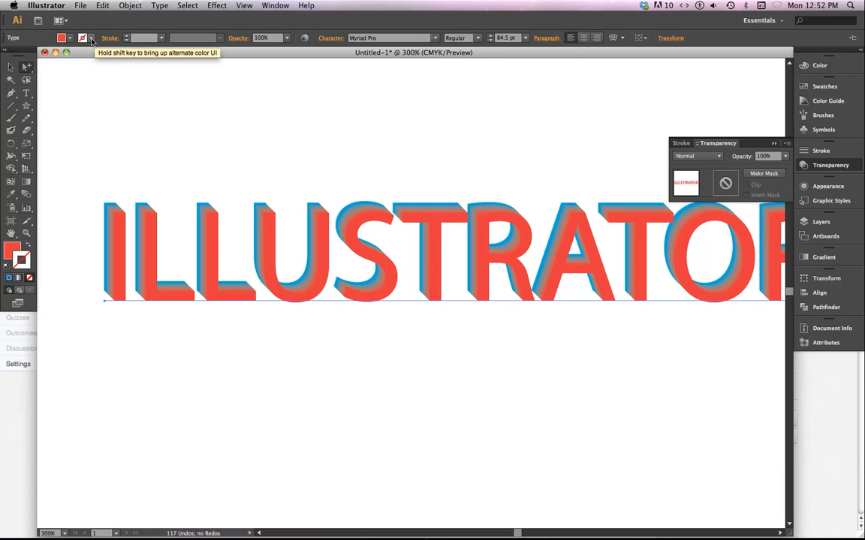
left_click(92, 40)
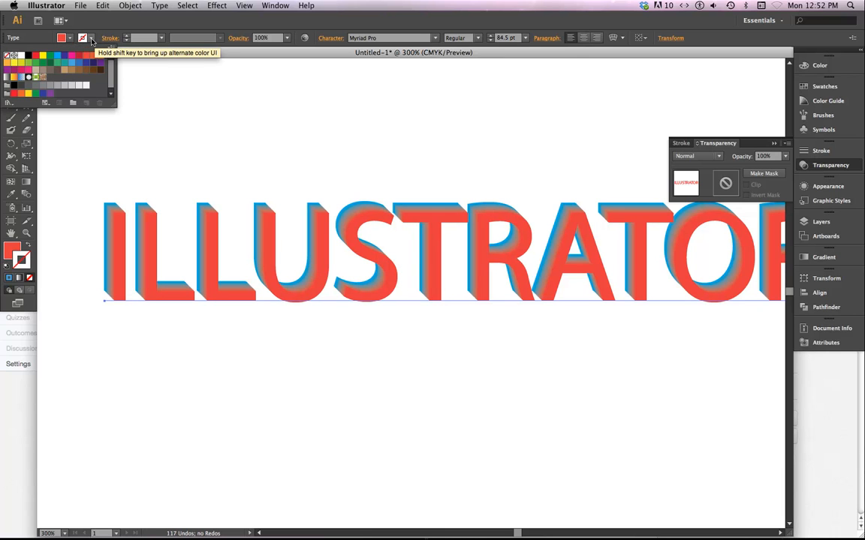
left_click(57, 57)
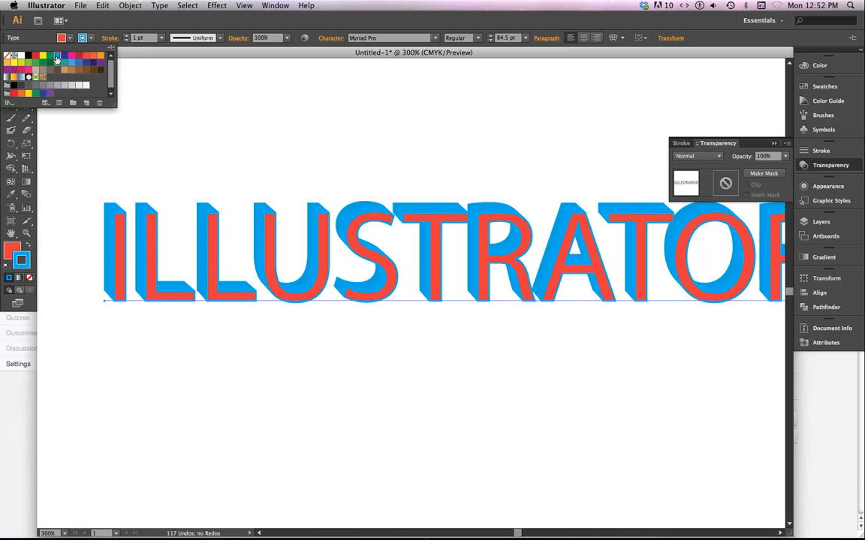
Reduce the front text's stroke weight to 0.25 pt and move that text down and slightly right, away from the back text.
left_click(161, 39)
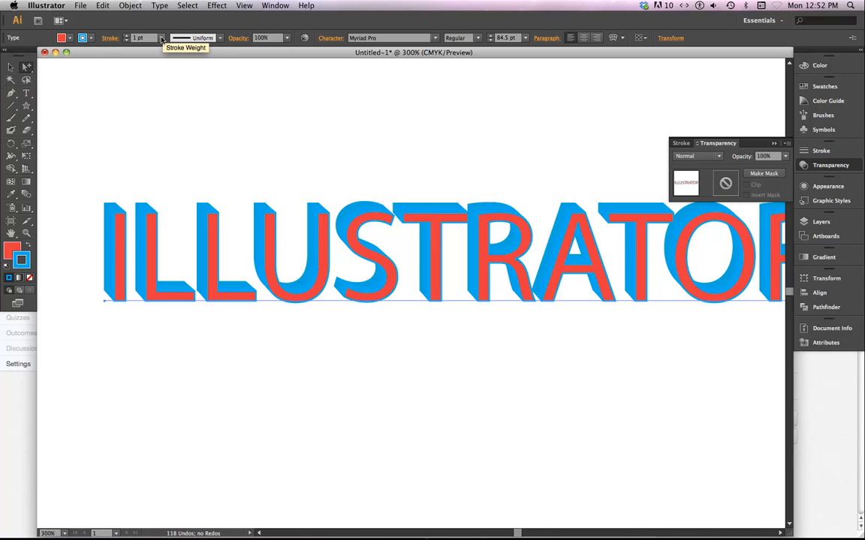
left_click(162, 38)
left_click(176, 49)
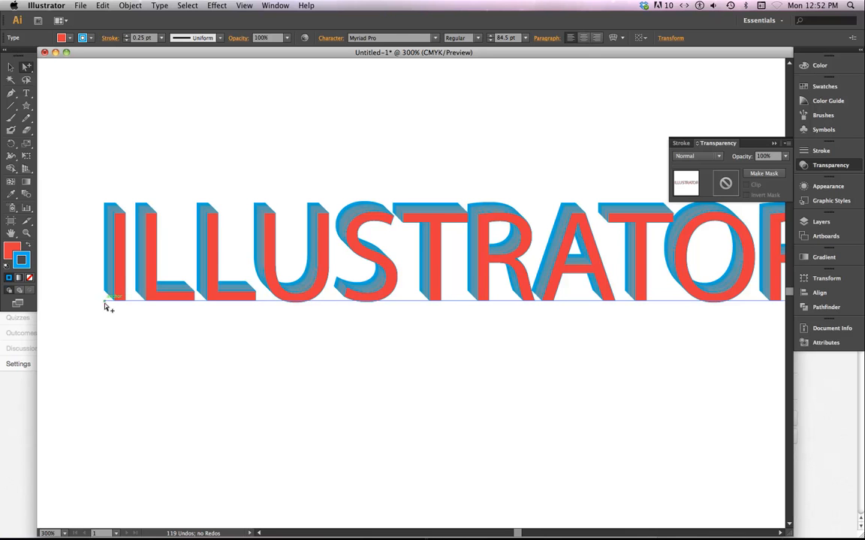
left_click_drag(105, 302, 131, 368)
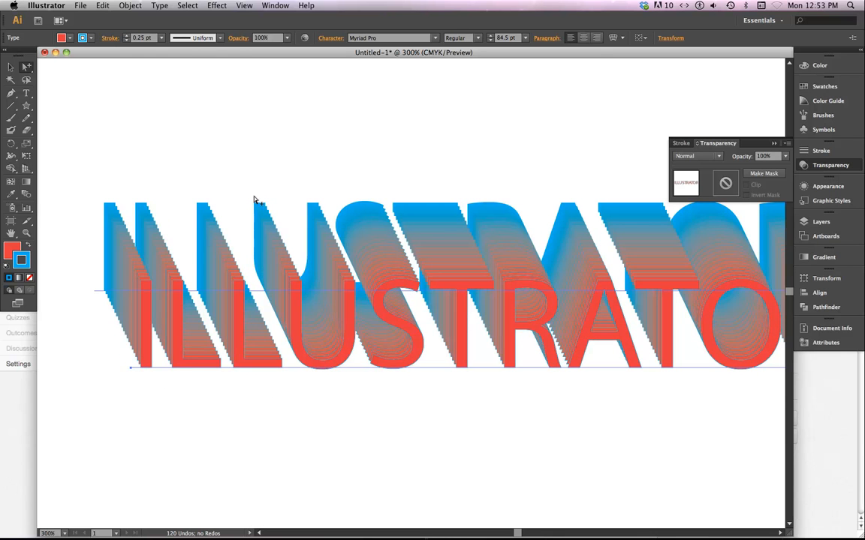
Examine the stepped fills and strokes between the front and back text closely around the letters S and T.
left_click(27, 234)
left_click_drag(418, 231, 455, 299)
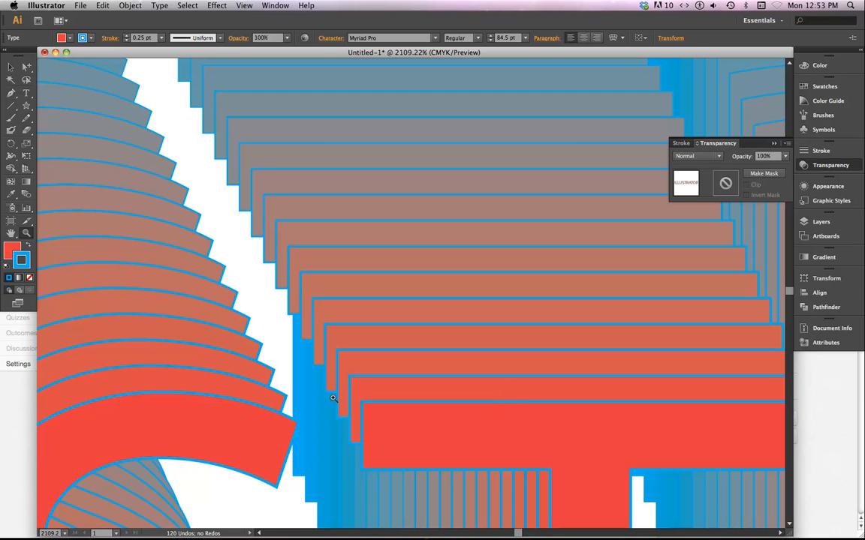
key("super+minus")
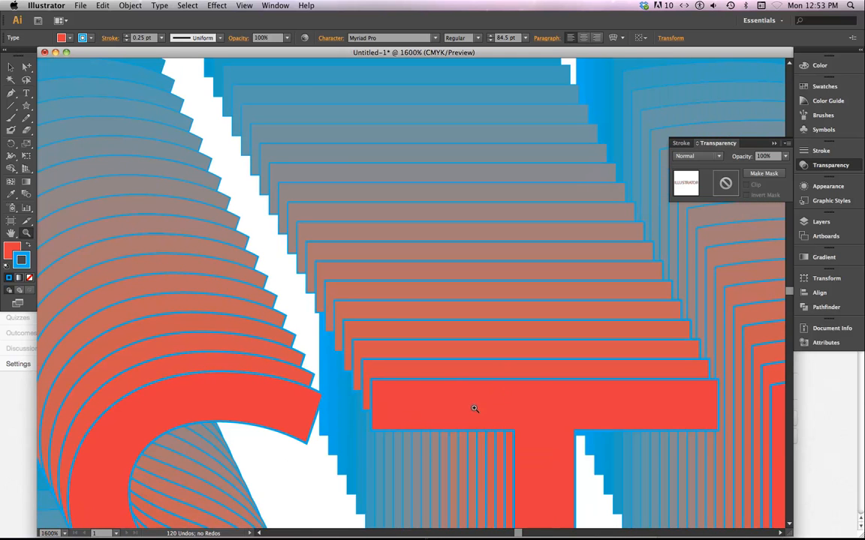
scroll(351, 309, "up", 5)
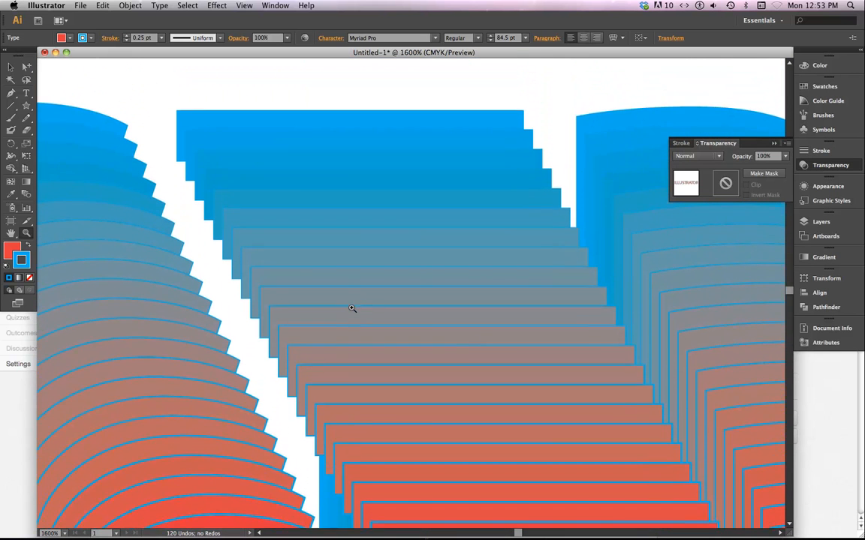
scroll(351, 308, "up", 1)
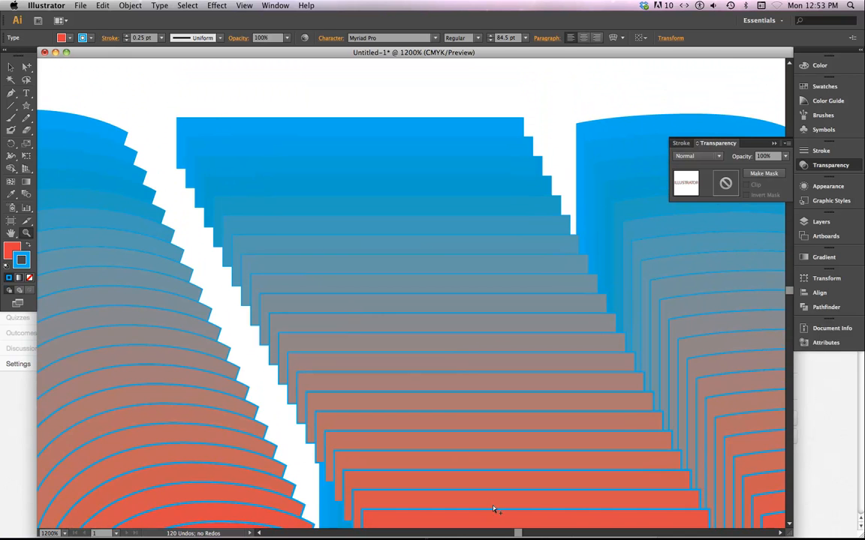
key("super+minus")
key("super+minus")
key("super+minus")
key("super+minus")
key("super+minus")
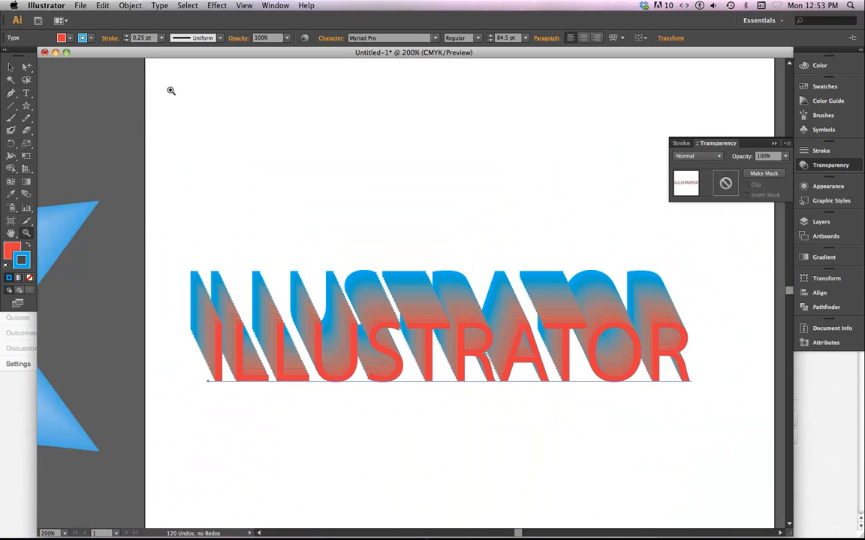
Change the front text's fill from red to the bright yellow swatch.
left_click(62, 37)
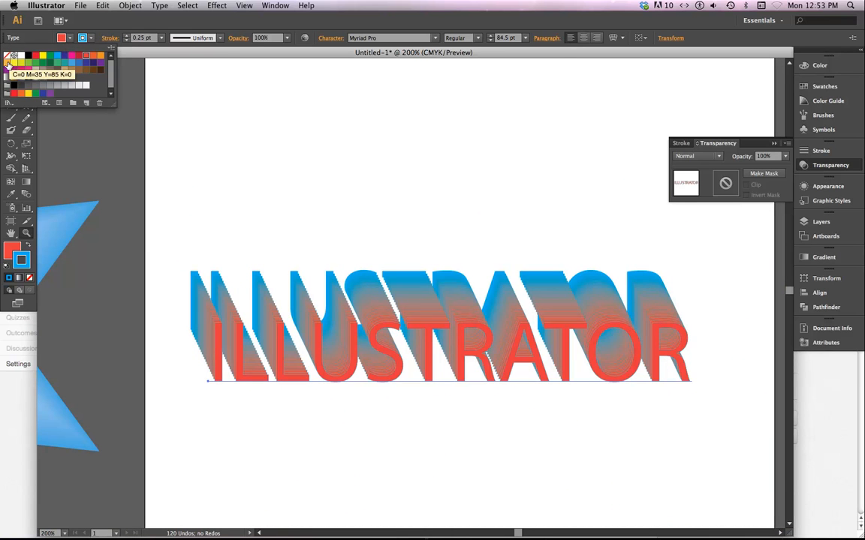
left_click(42, 55)
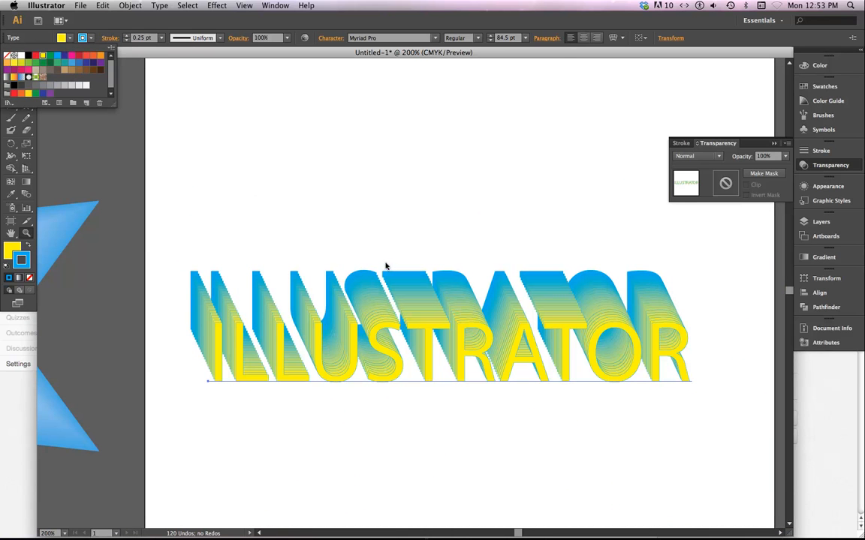
left_click(376, 288)
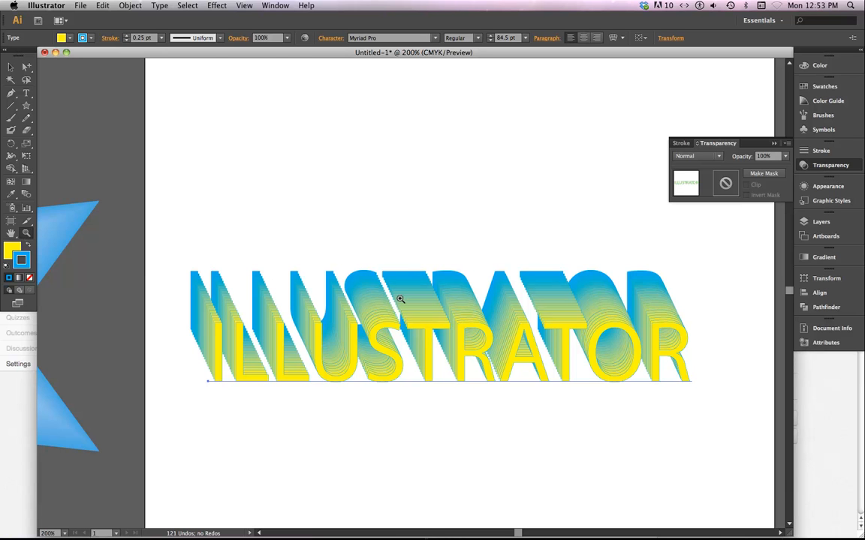
Inspect the yellow-to-blue blend steps and their outlines closely around the letters S, T and R.
left_click_drag(400, 302, 448, 363)
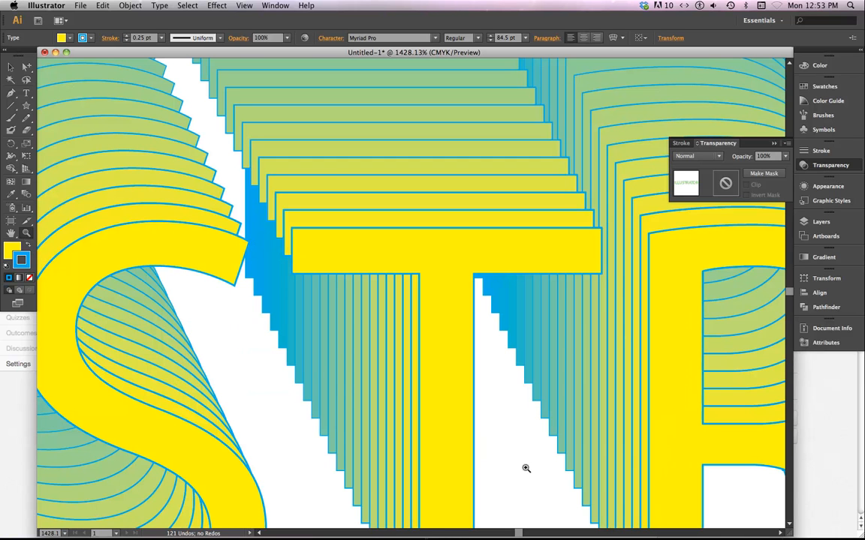
left_click(526, 473, "alt")
left_click(511, 465, "alt")
left_click(498, 458, "alt")
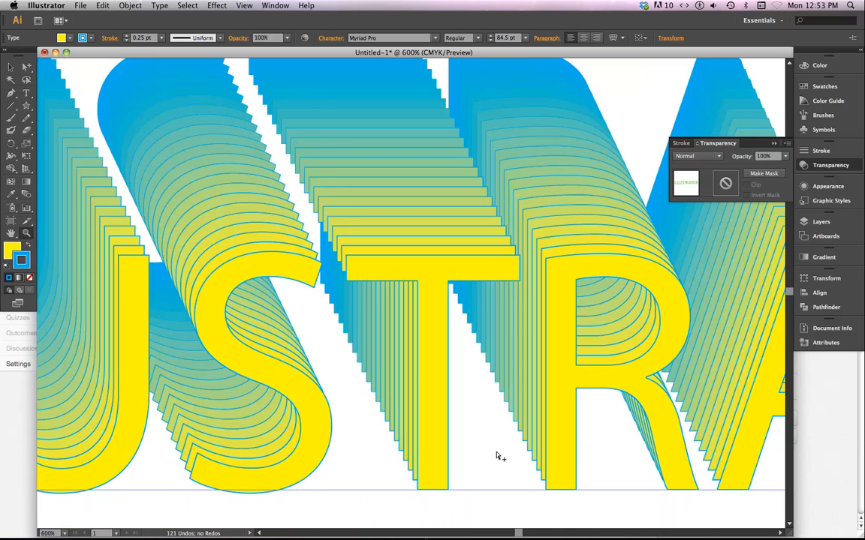
left_click(480, 449, "alt")
left_click(451, 404, "alt")
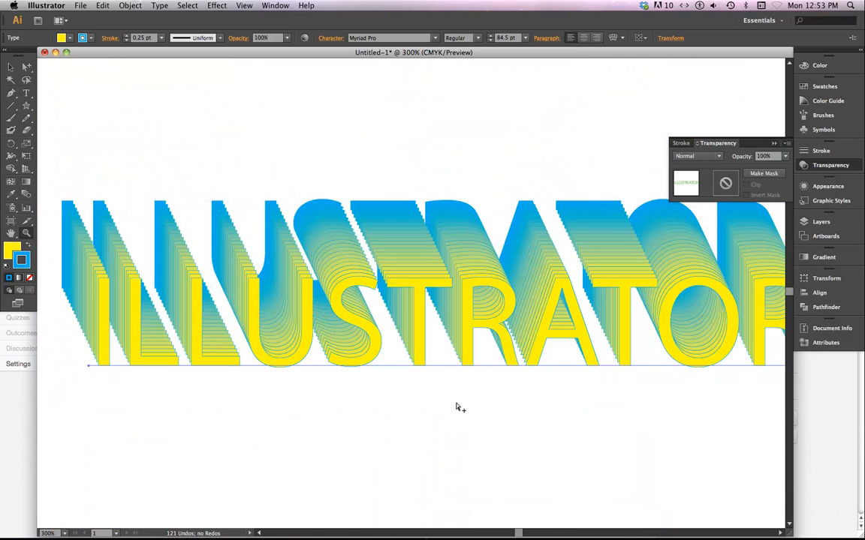
left_click(455, 415, "alt")
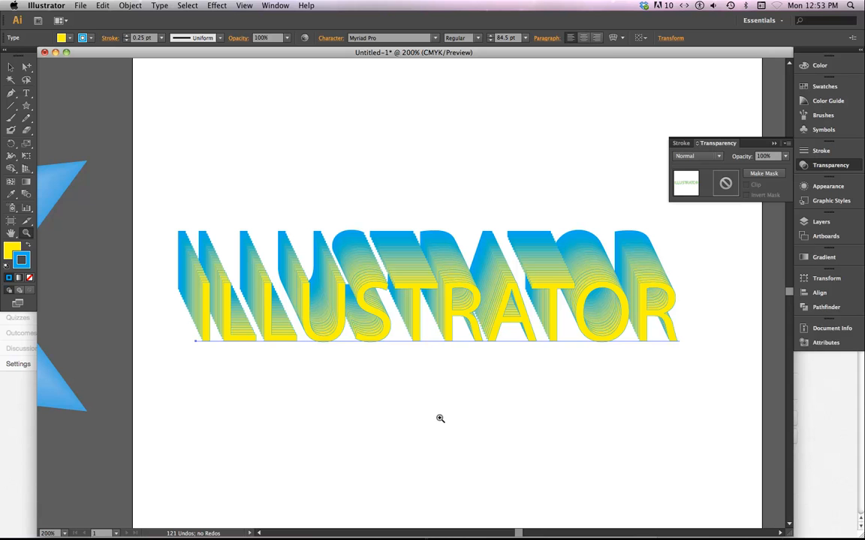
Move the yellow front text farther down and to the right, and switch the document to Outline view.
left_click(26, 66)
left_click_drag(195, 344, 234, 448)
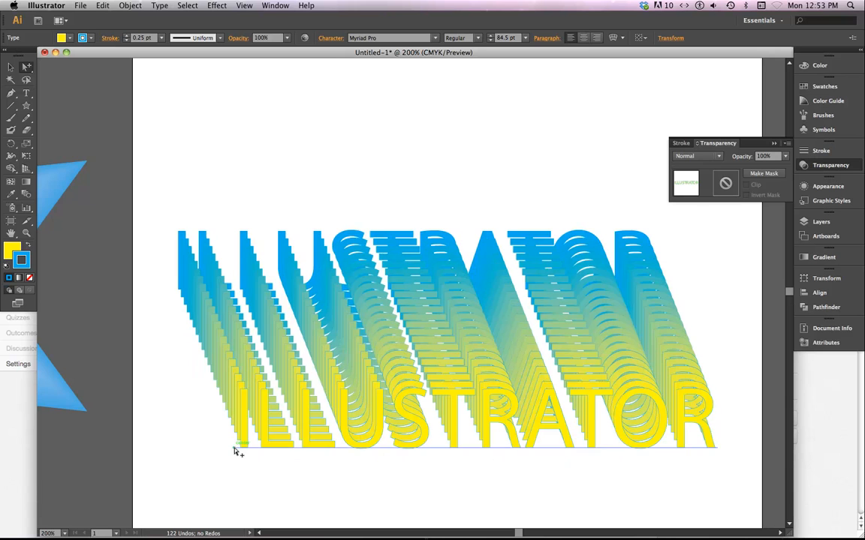
key("super+y")
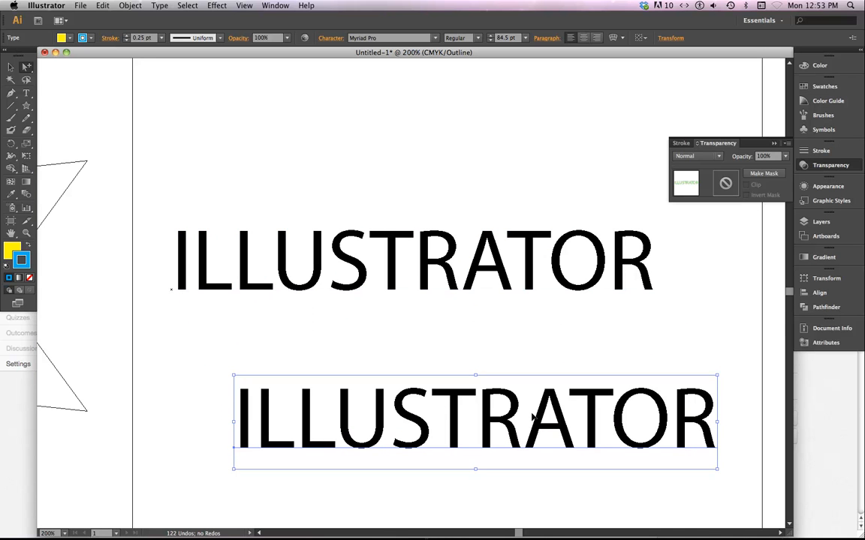
key("super+y")
key("super+y")
Select the back text and scale it down proportionally about its centre to about 39.42 pt, and return to Preview.
left_click(171, 291)
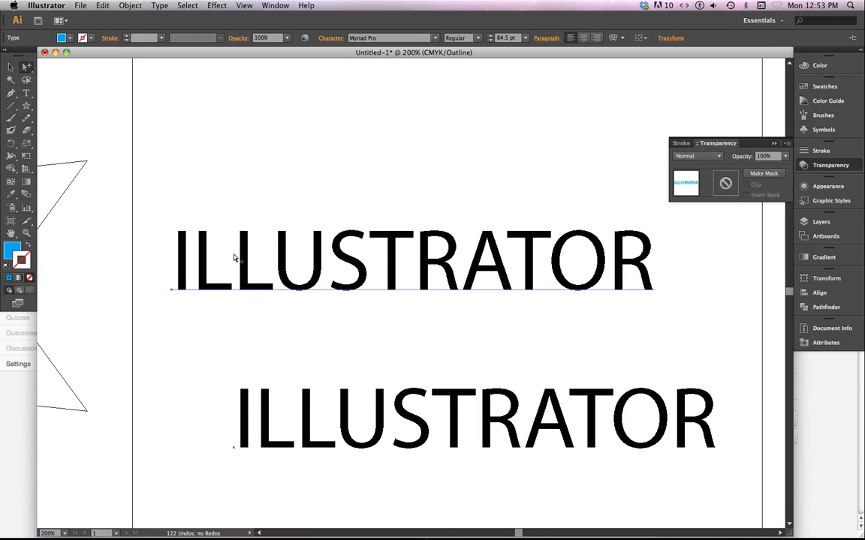
left_click(10, 66)
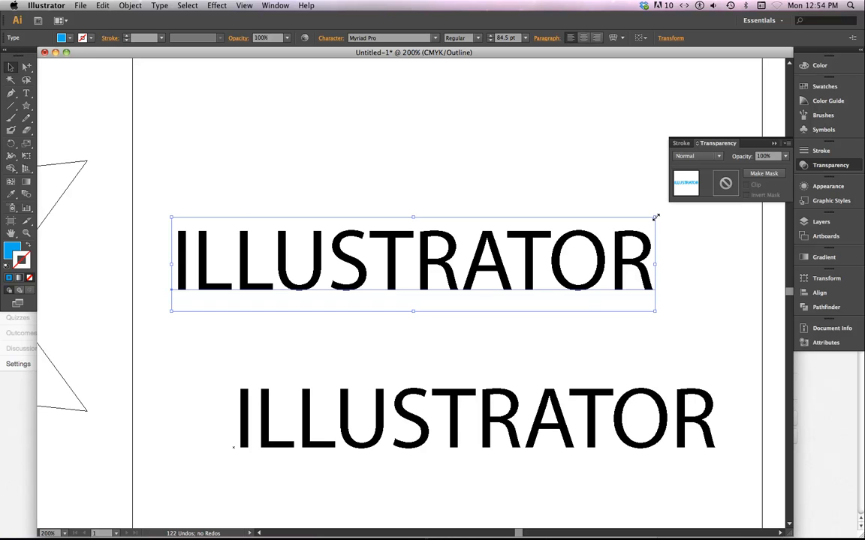
left_click_drag(656, 217, 600, 241)
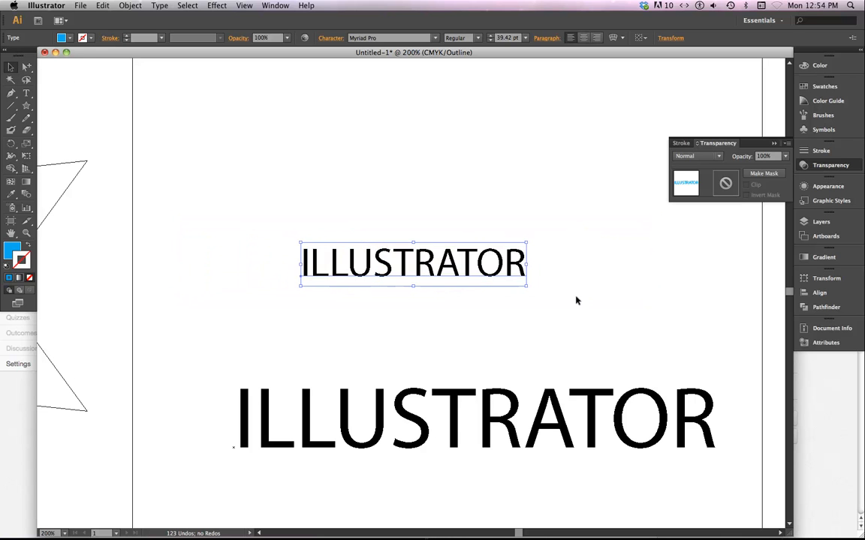
key("ctrl+y")
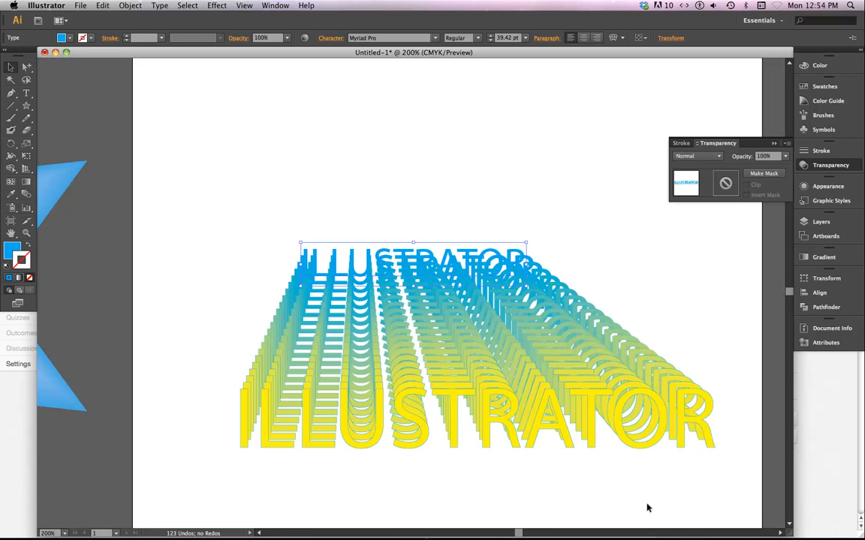
Nudge the small back text right and down in large increments until it sits close above the yellow text.
key("shift+Right")
key("shift+Right")
key("shift+Right")
key("shift+Right")
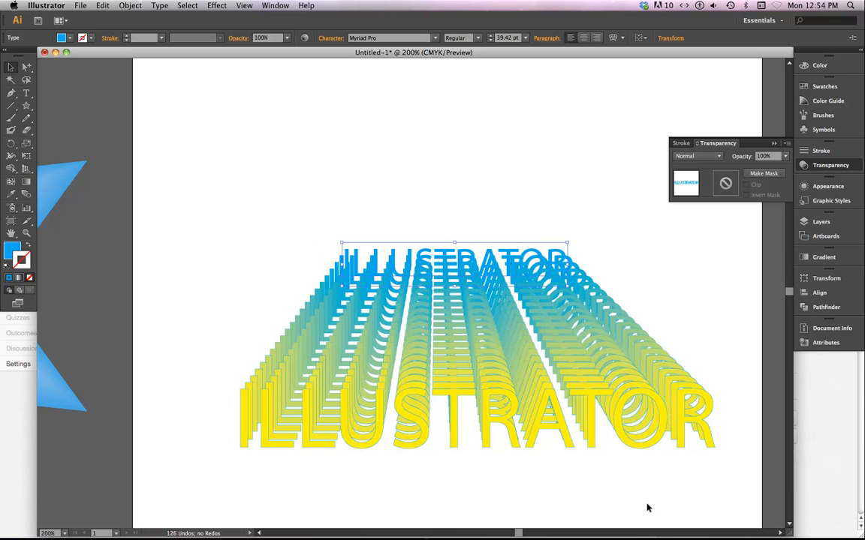
key("shift+Down")
key("shift+Down")
key("shift+Down")
key("shift+Down")
key("shift+Down")
key("shift+Down")
key("shift+Down")
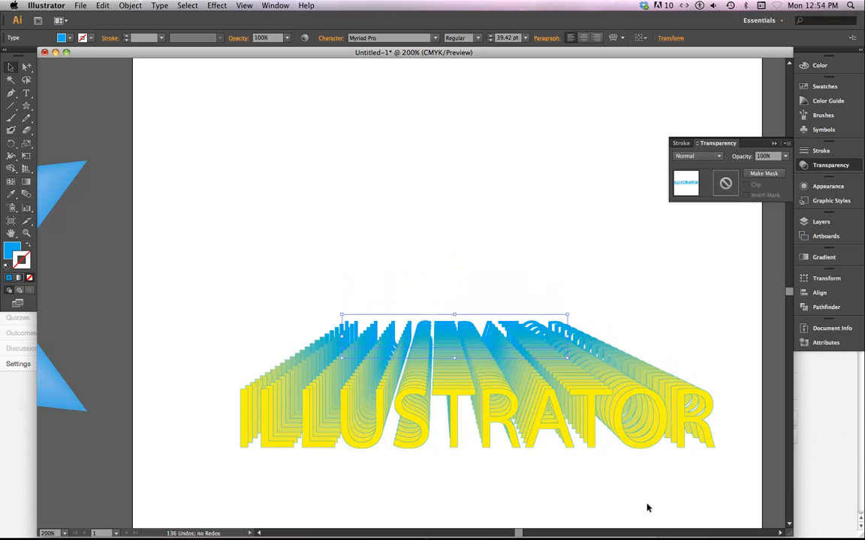
Nudge the small back text straight up, stretching the blend high above the yellow text.
key("shift+Up")
key("shift+Up")
key("shift+Up")
key("shift+Up")
key("shift+Up")
key("shift+Up")
key("shift+Up")
key("shift+Up")
key("shift+Up")
key("shift+Up")
key("shift+Up")
key("shift+Up")
key("shift+Up")
key("shift+Up")
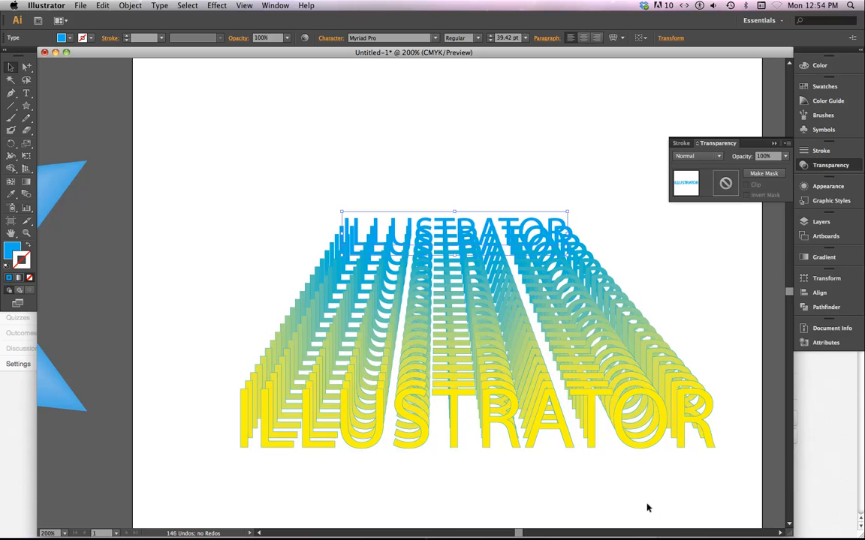
key("shift+Up")
key("shift+Up")
key("Up")
Nudge the small back text left to the artboard's left edge, slanting the blend.
key("Left")
key("Left")
key("Left")
key("Left")
key("Left")
key("Left")
key("Left")
key("Left")
key("Left")
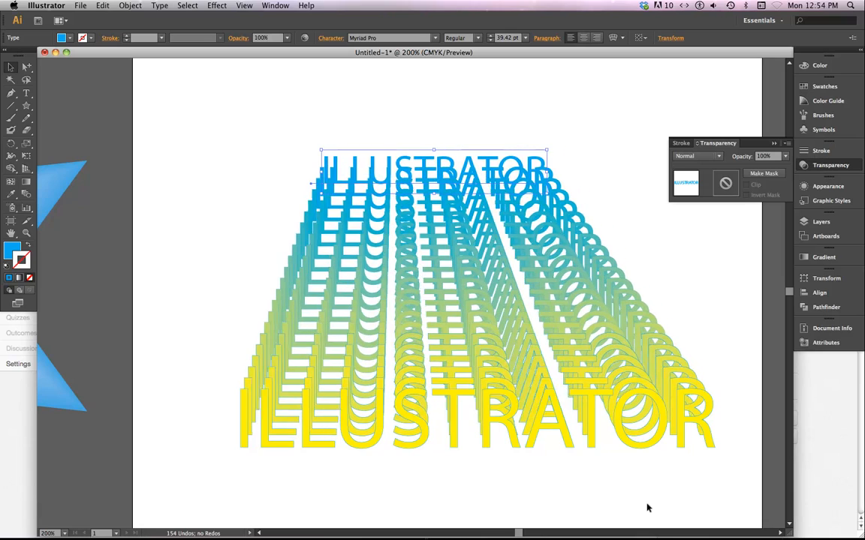
key("Left")
key("Left")
key("Left")
key("Left")
key("Left")
key("Left")
key("Left")
key("Left")
key("Left")
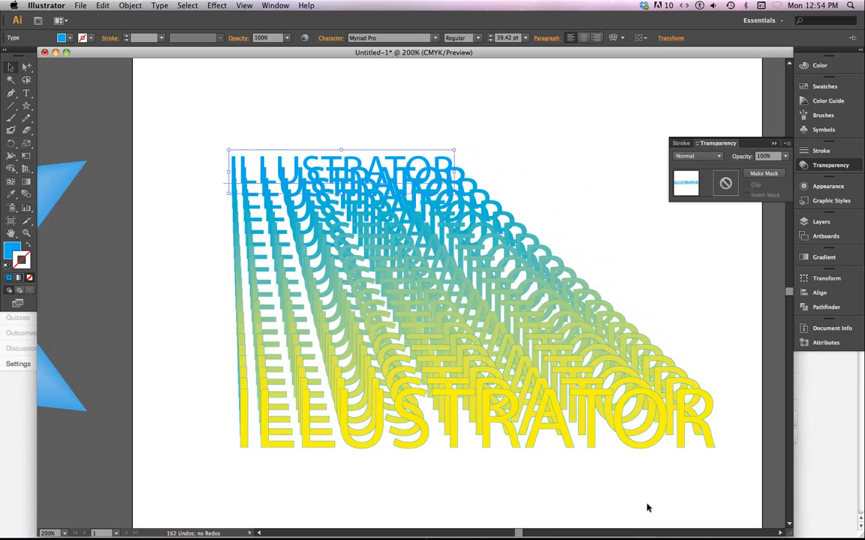
key("Left")
key("Left")
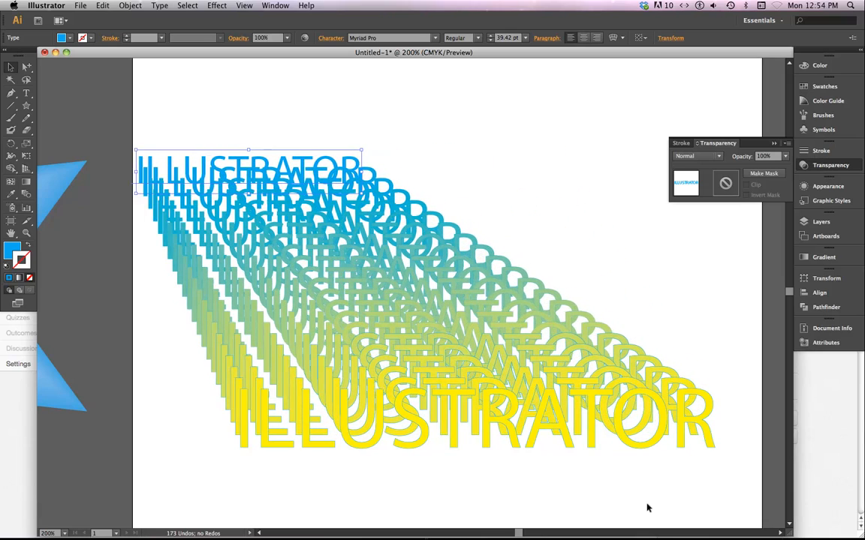
Nudge the small back text down from the upper part of the artboard to shorten the slanted blend.
key("Down")
key("Down")
key("Down")
key("Down")
key("Down")
key("Down")
key("Down")
key("Down")
key("Down")
key("Down")
key("Down")
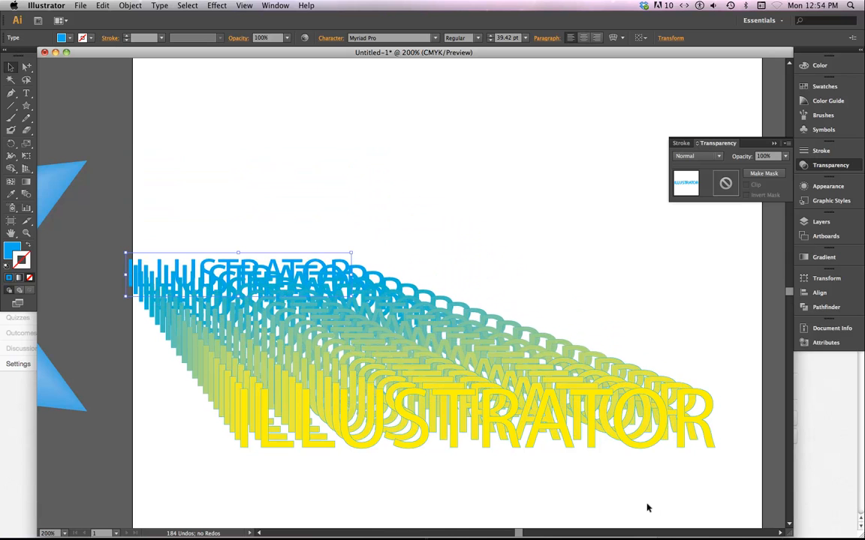
Nudge the small back text right and down until it sits just behind the left half of the yellow text.
key("Right")
key("Right")
key("Right")
key("Right")
key("Right")
key("Right")
key("Right")
key("Right")
key("Right")
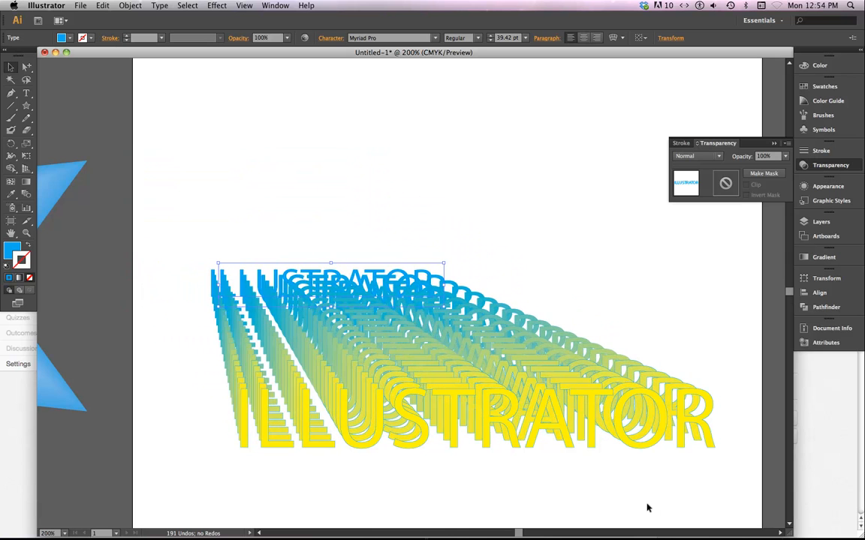
key("Down")
key("Down")
key("Down")
key("Down")
key("Down")
key("Down")
key("Down")
key("Down")
key("Down")
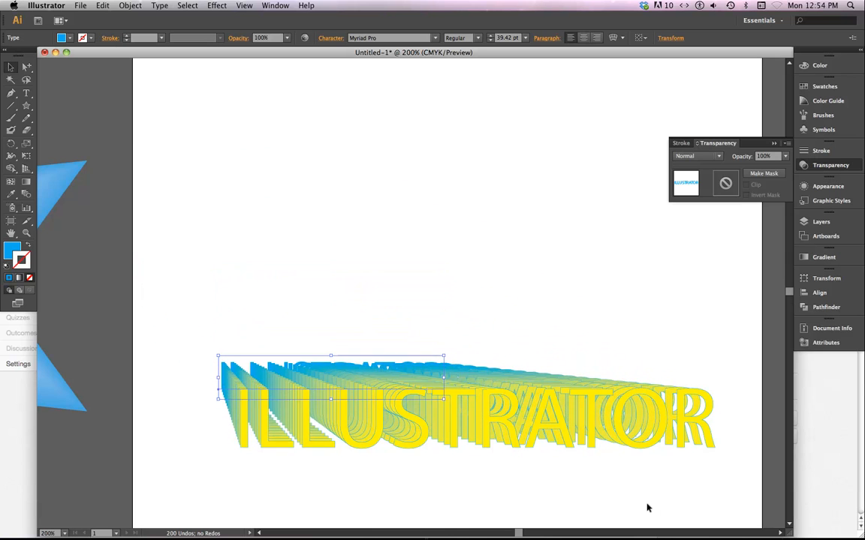
key("Right")
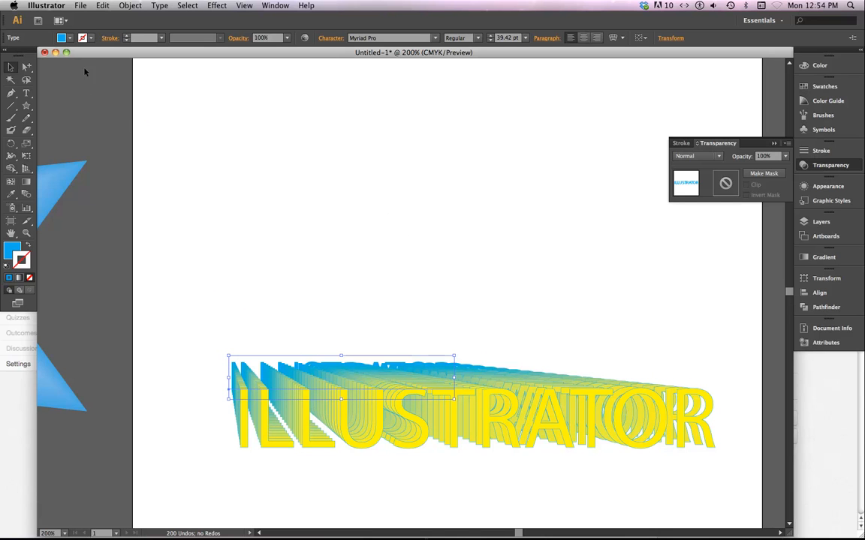
Fill the small back text with black, and deselect it to view the yellow-to-black blend closer.
left_click(69, 39)
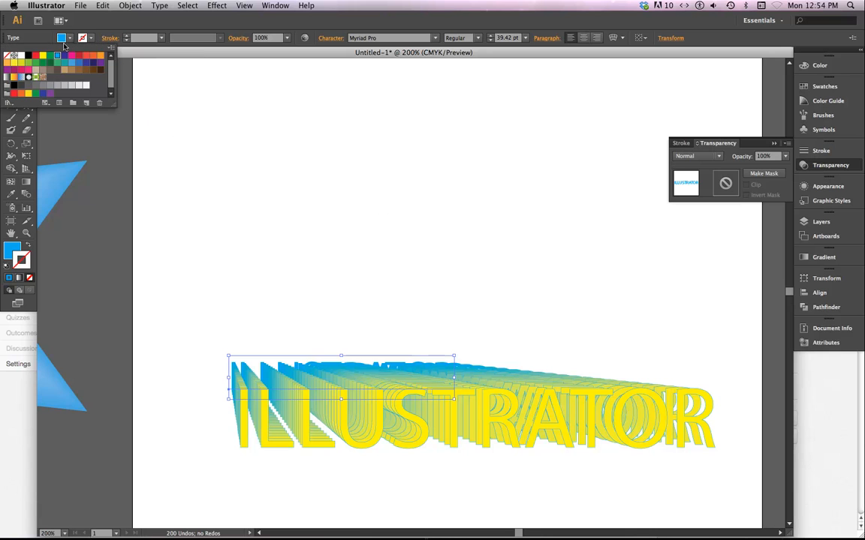
left_click(28, 55)
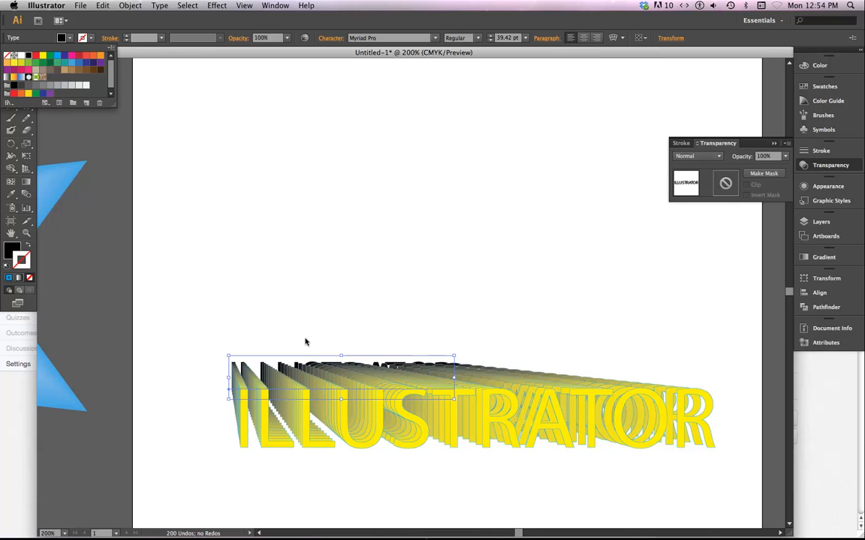
left_click(306, 341)
left_click(305, 337)
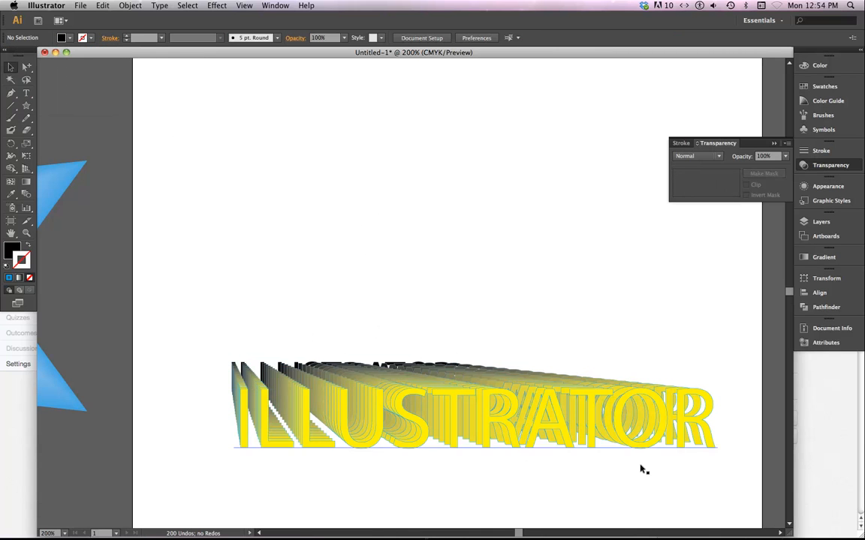
key("super+equal")
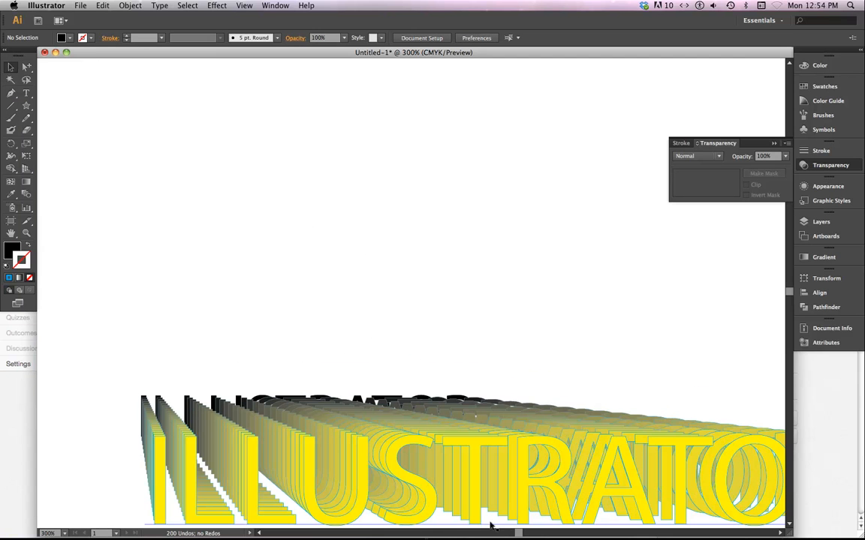
Select only the large yellow front text using Outline view and move it down and slightly right from the black text, deepening the blend.
left_click_drag(376, 455, 365, 263)
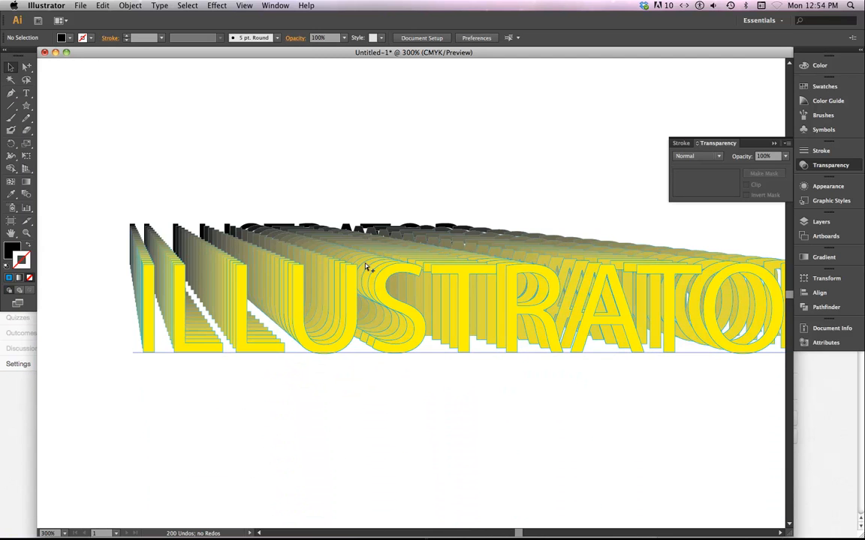
key("super+y")
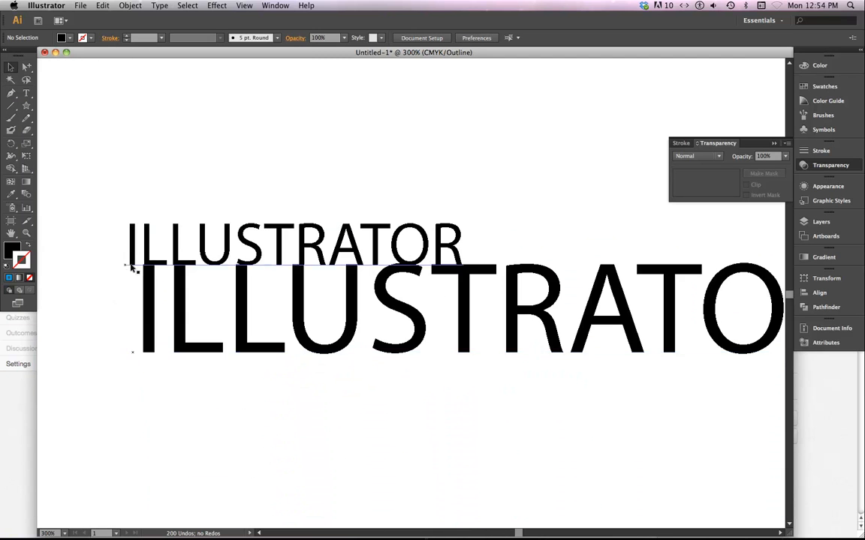
left_click(24, 67)
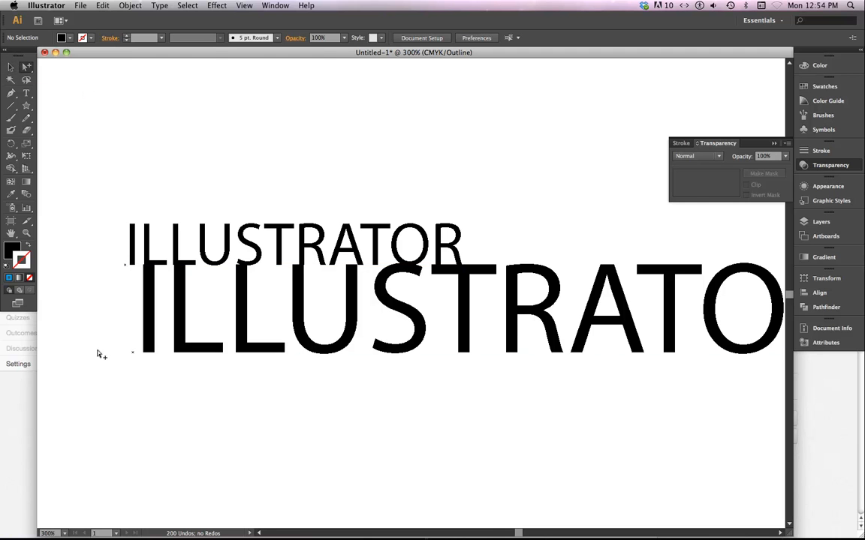
left_click(136, 356)
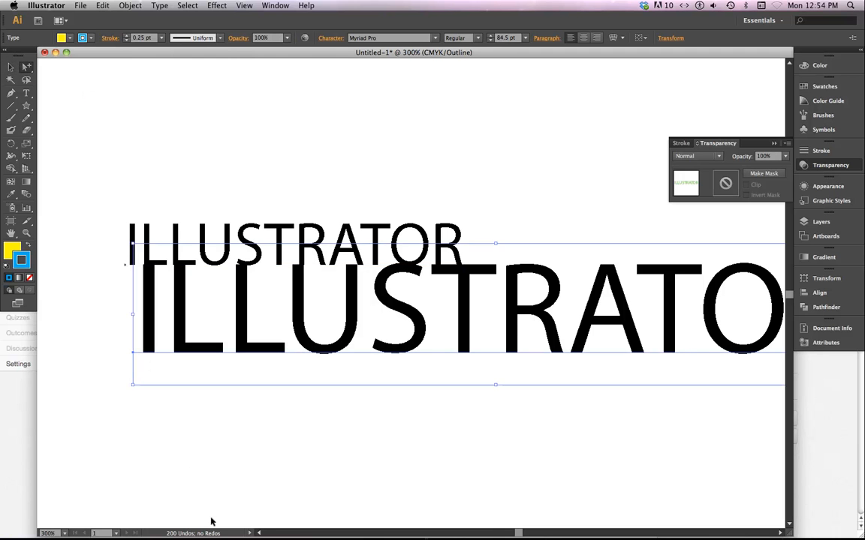
key("super+y")
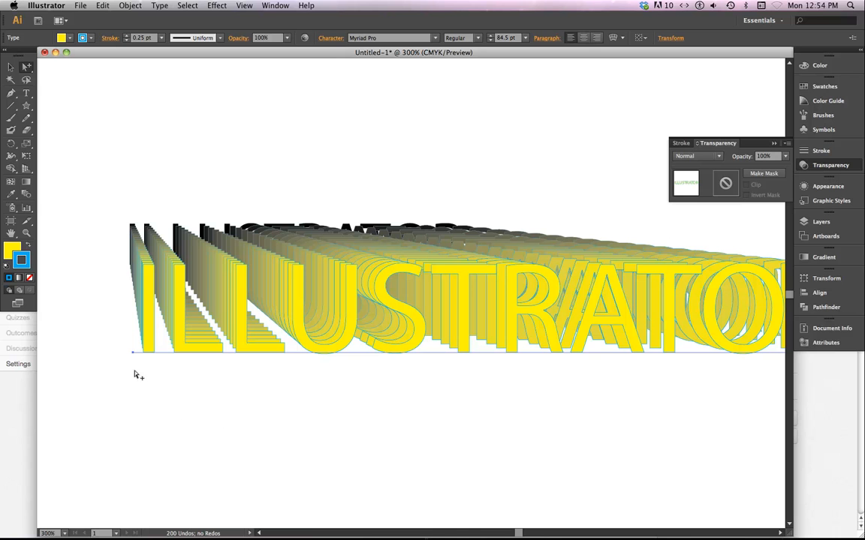
left_click_drag(132, 355, 153, 440)
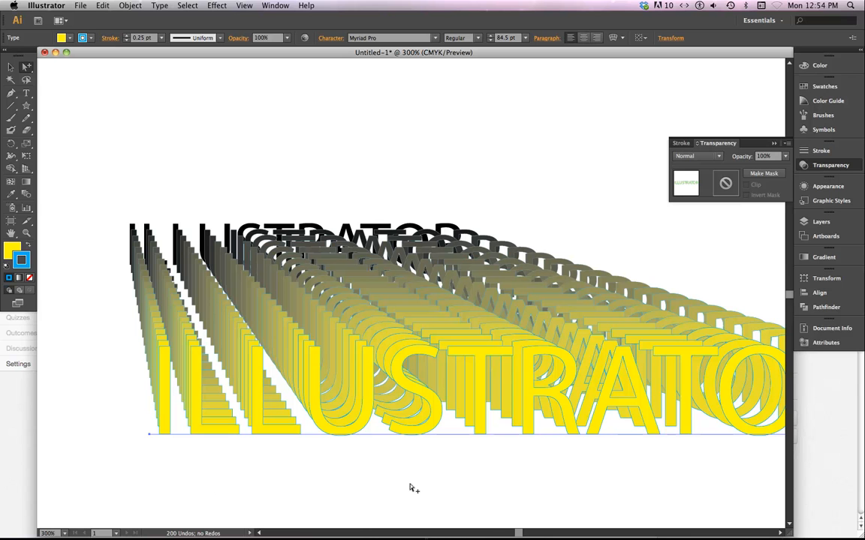
Move the large yellow front text back up close to the black text and remove its blue stroke.
key("super+minus")
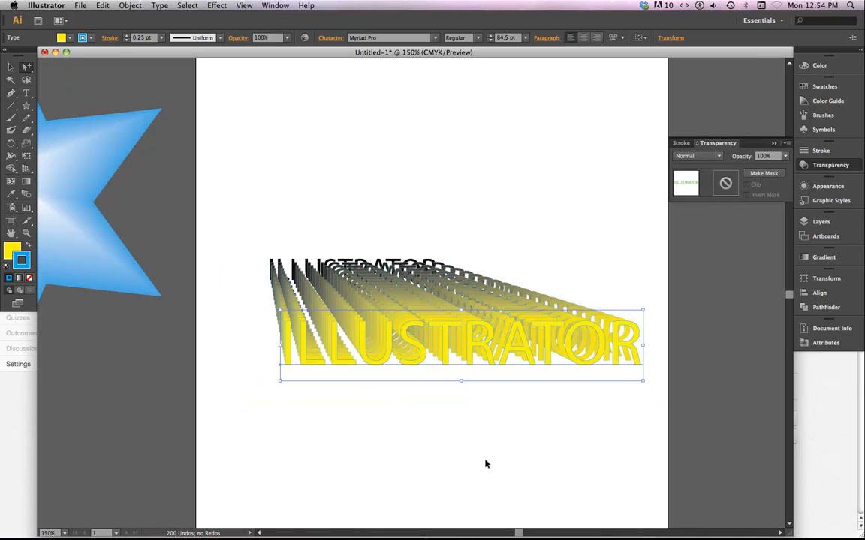
left_click(485, 465)
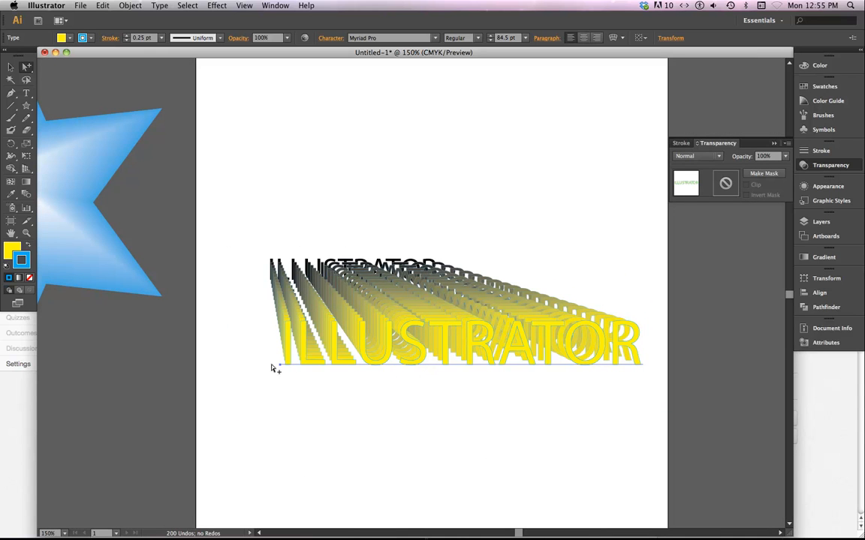
left_click_drag(281, 368, 276, 324)
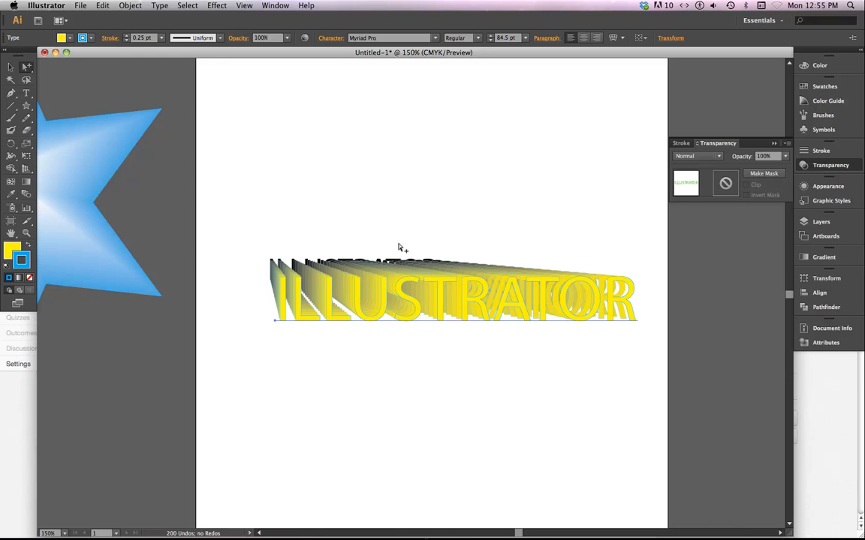
left_click(62, 38)
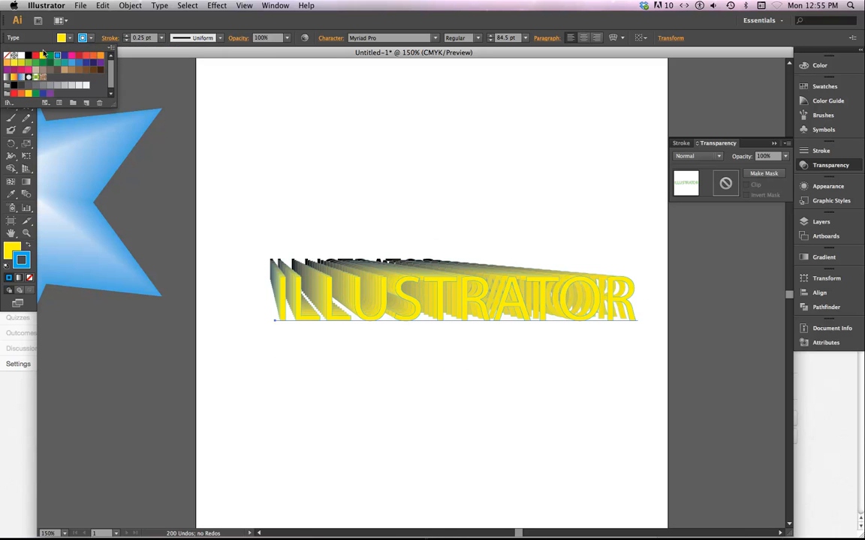
left_click(6, 54)
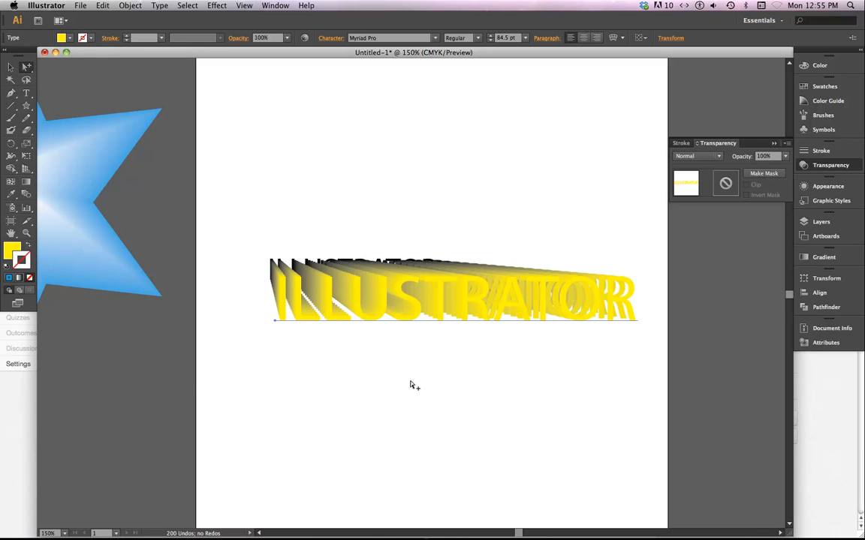
Scale the yellow front text down proportionally to 46 pt and move it up to overlap the black back text closely.
left_click(10, 67)
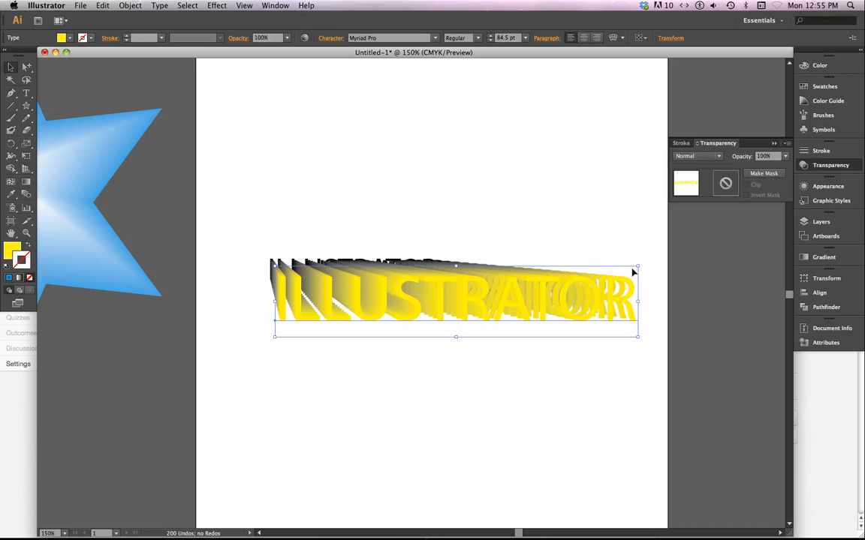
left_click_drag(638, 265, 506, 280)
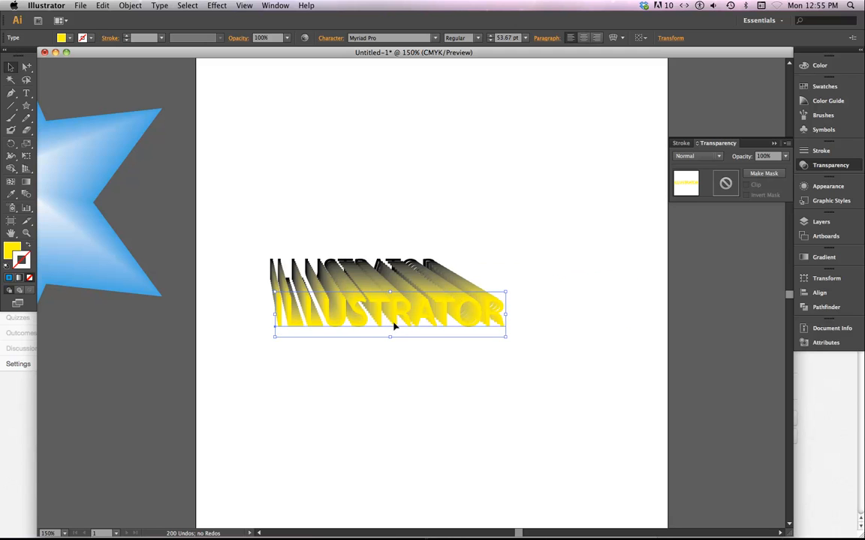
left_click_drag(393, 325, 390, 302)
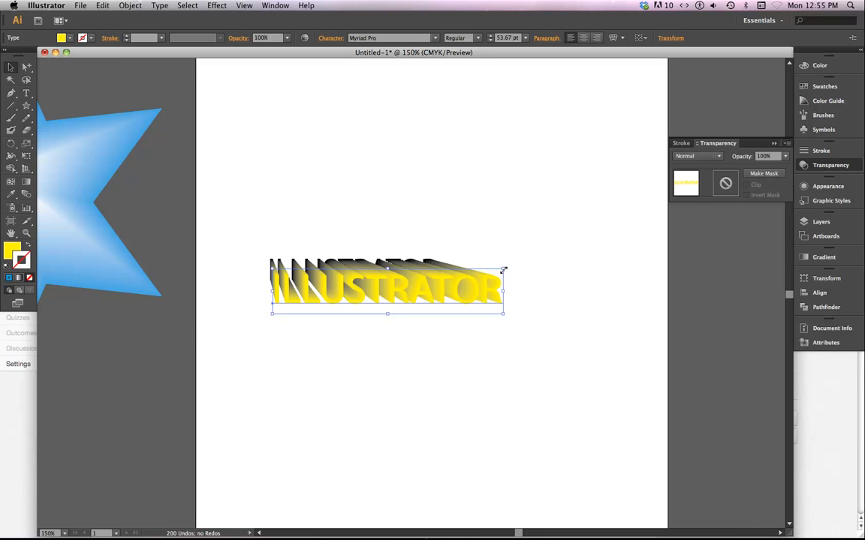
left_click_drag(503, 268, 471, 276)
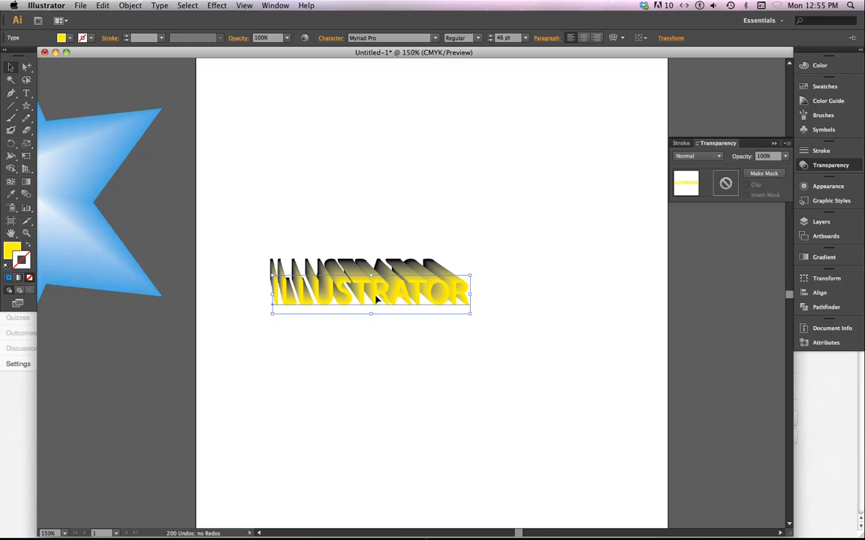
left_click_drag(377, 300, 379, 291)
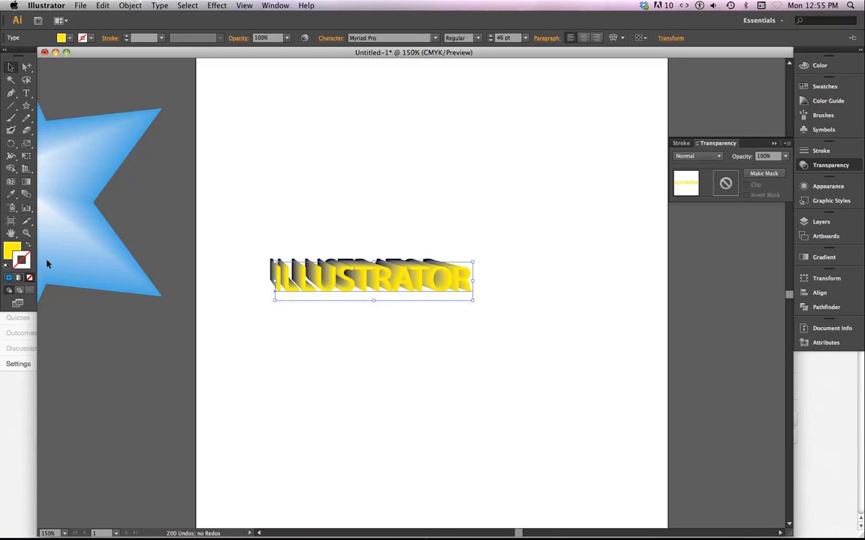
Select the whole text blend and try 35 specified steps in the Blend Options with the preview on.
left_click(27, 234)
left_click_drag(252, 247, 512, 310)
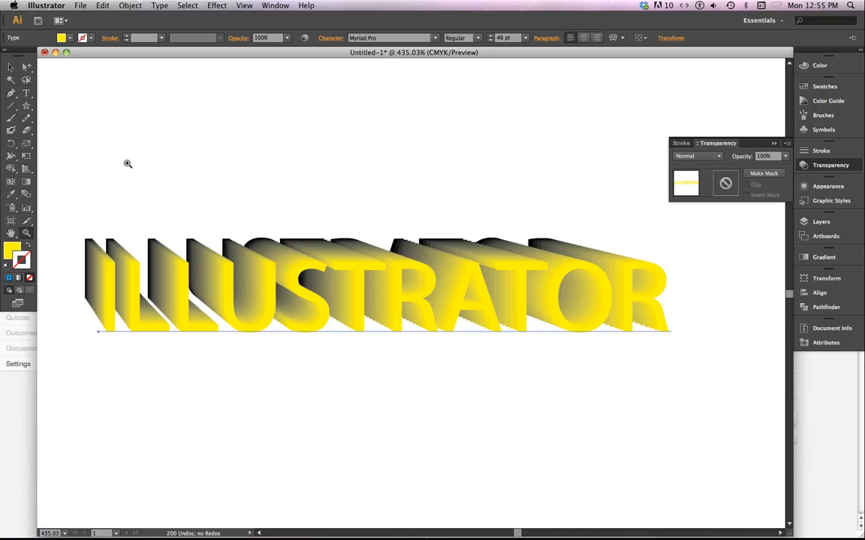
left_click(11, 67)
left_click_drag(155, 207, 676, 298)
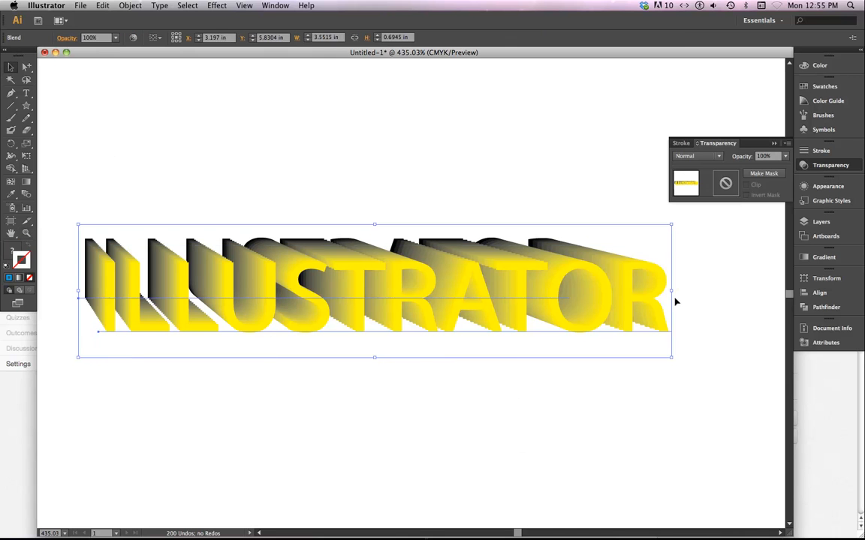
left_click(135, 7)
mouse_move(128, 219)
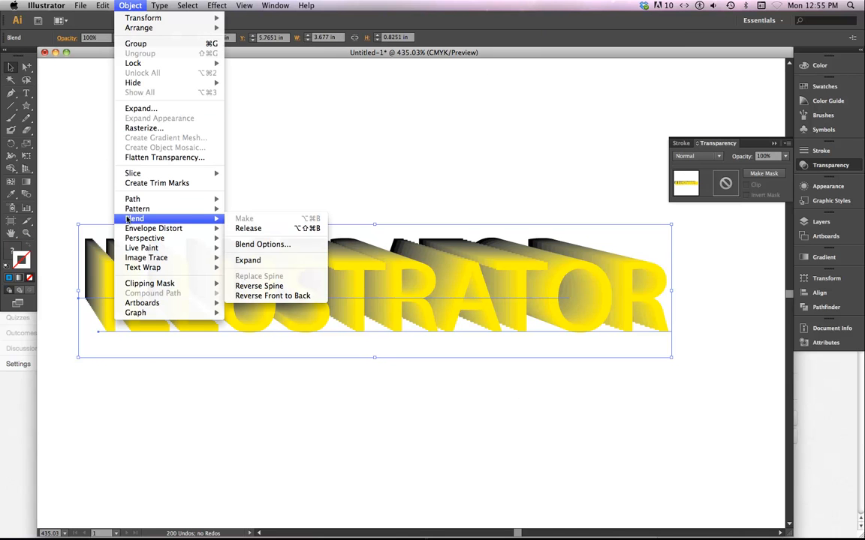
left_click(233, 244)
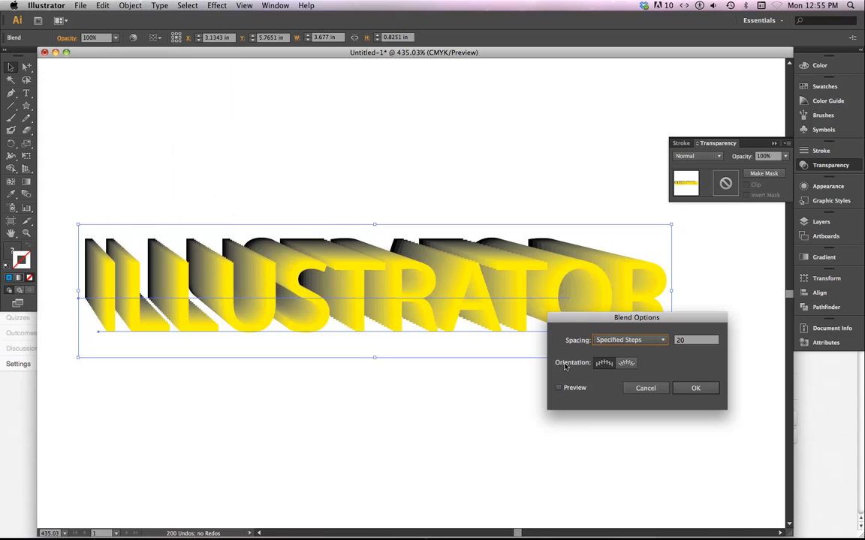
double_click(678, 341)
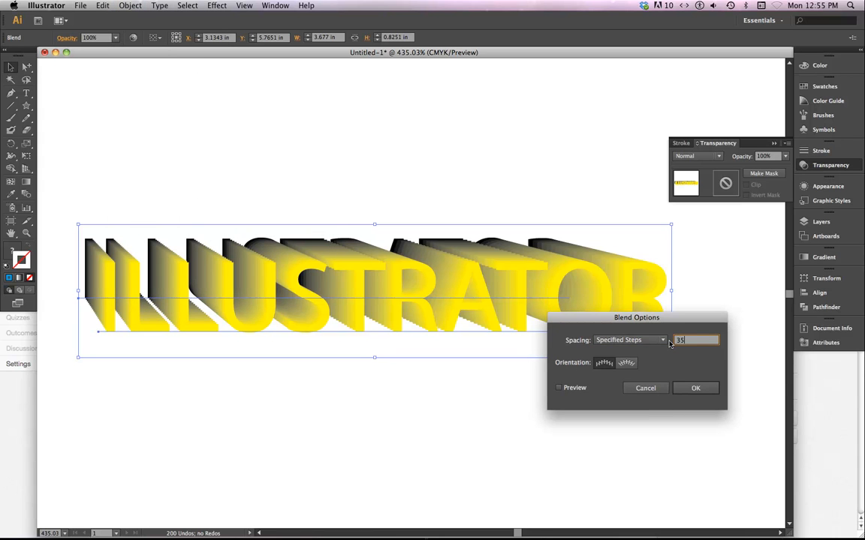
left_click(557, 389)
Try 50 specified steps for the text blend with the preview on, and cancel the Blend Options.
double_click(679, 342)
type("5")
left_click(559, 388)
left_click(559, 388)
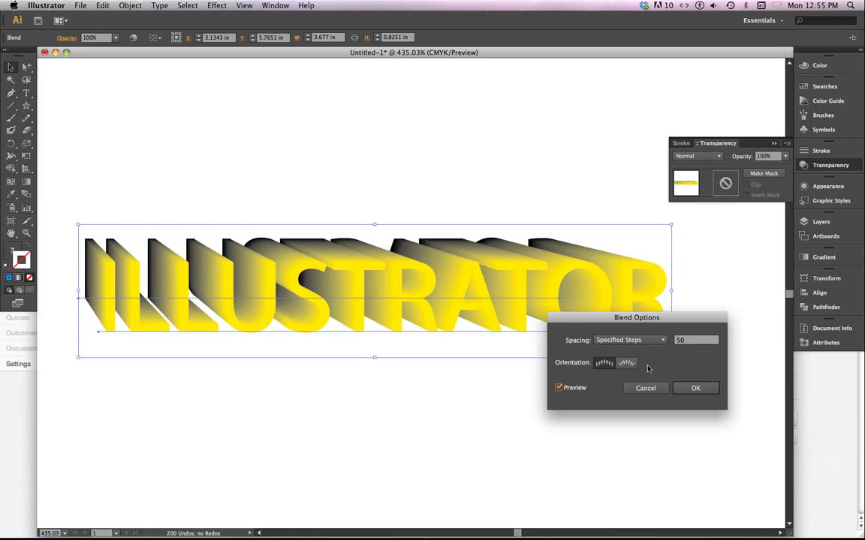
left_click(600, 364)
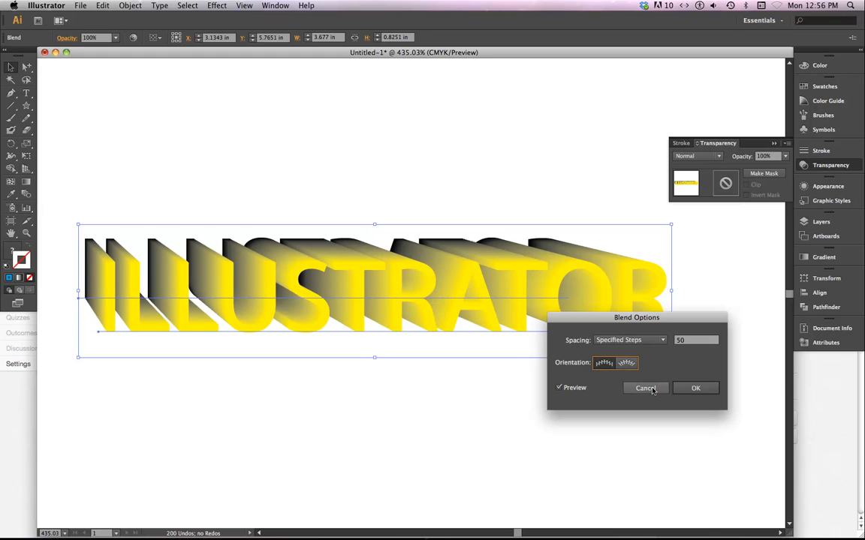
left_click(646, 388)
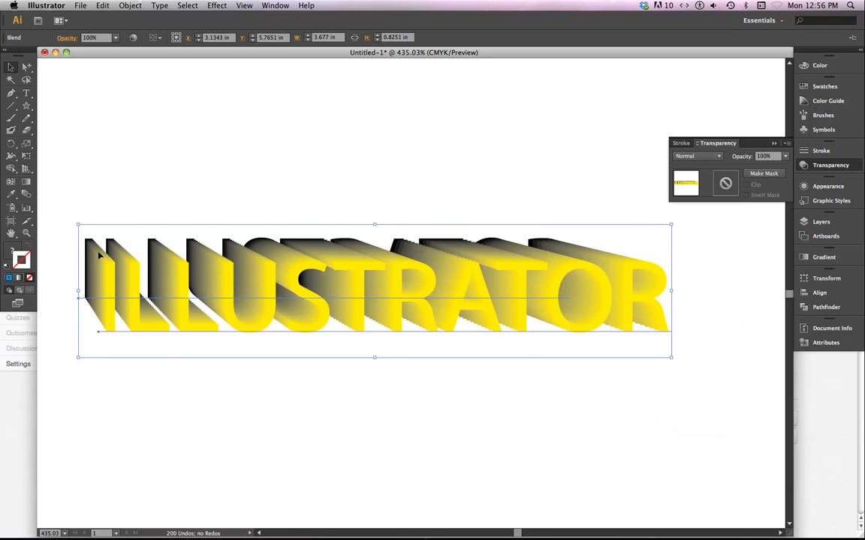
Convert both texts of the ILLUSTRATOR blend to outlines and deselect the blend.
left_click(106, 177)
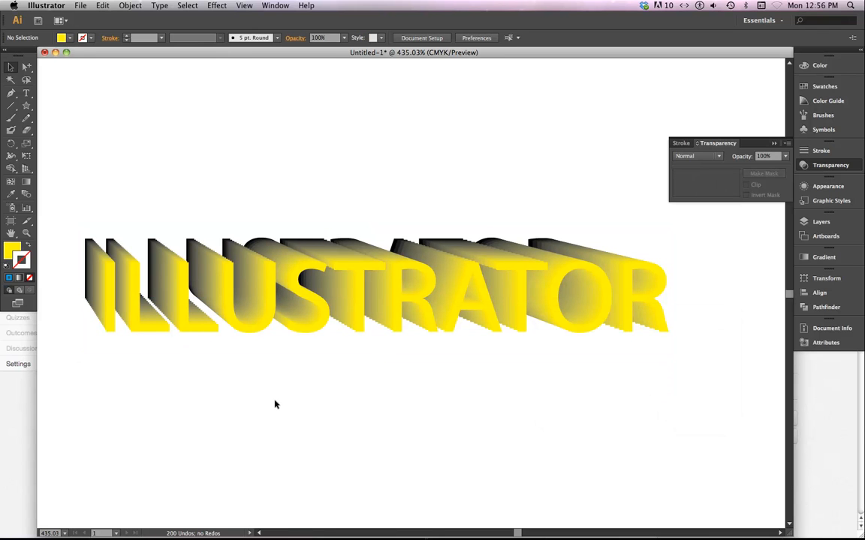
key("super+minus")
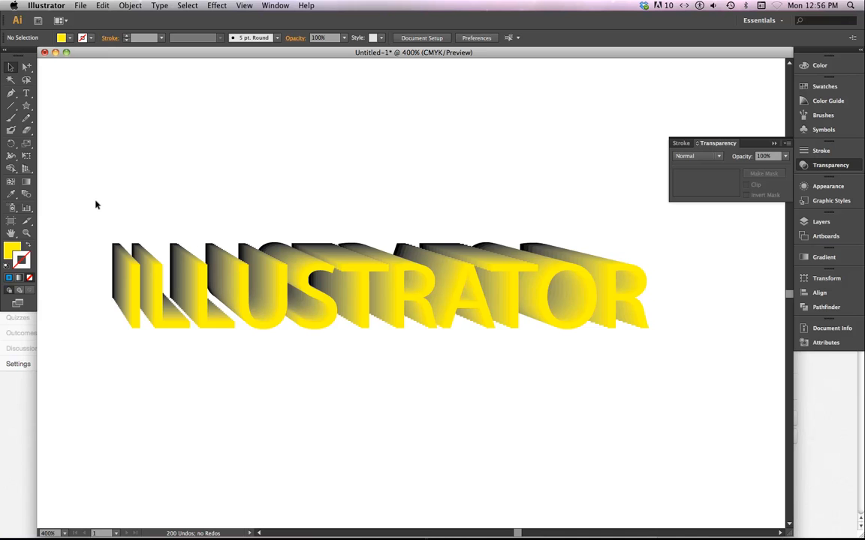
left_click_drag(85, 185, 661, 415)
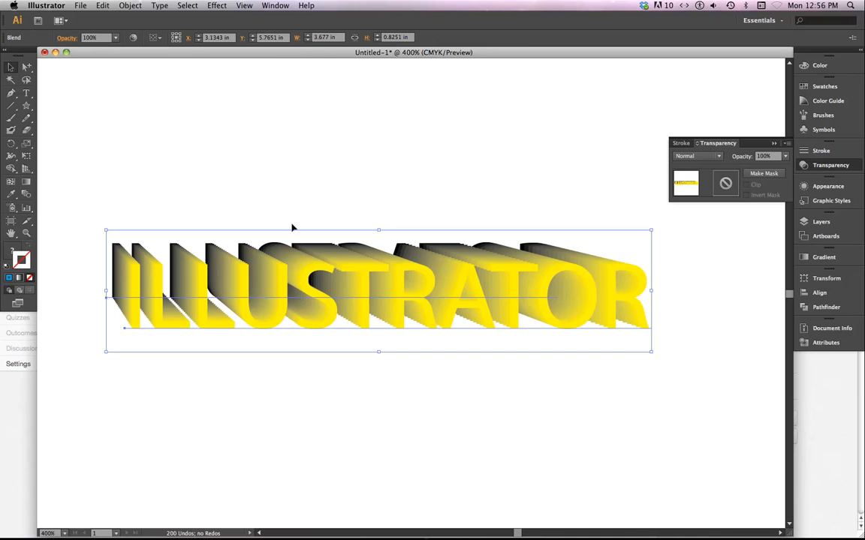
left_click(160, 6)
left_click(182, 116)
left_click(274, 197)
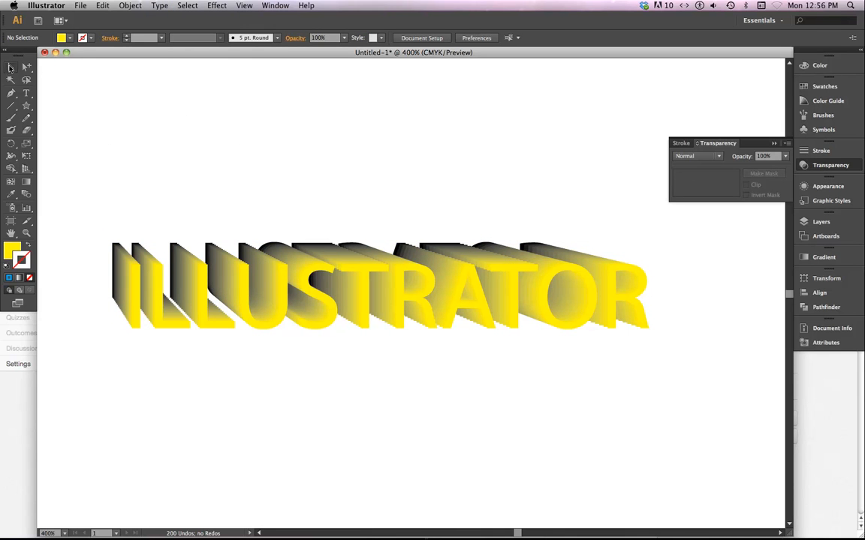
Select all the large front letter outlines using Outline view, fill them with the yellow-to-orange gradient swatch, and deselect them in Preview.
left_click(26, 67)
left_click(160, 324)
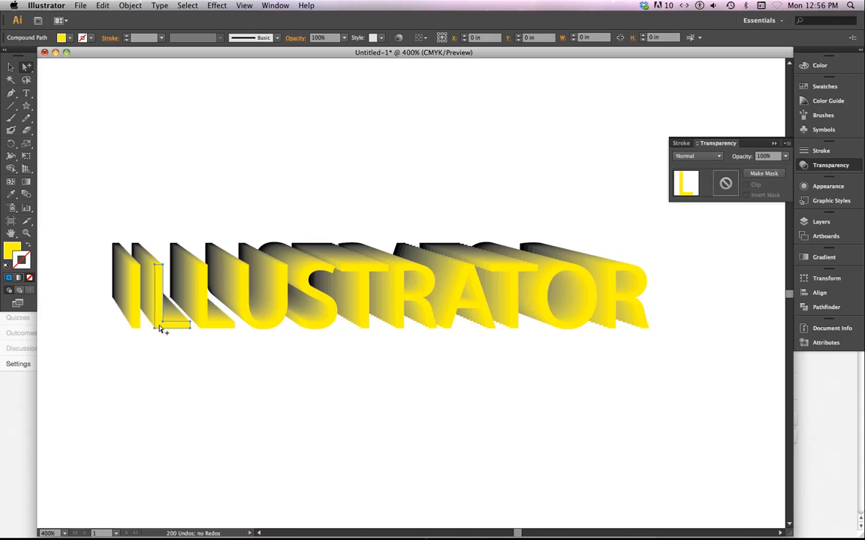
left_click(138, 324)
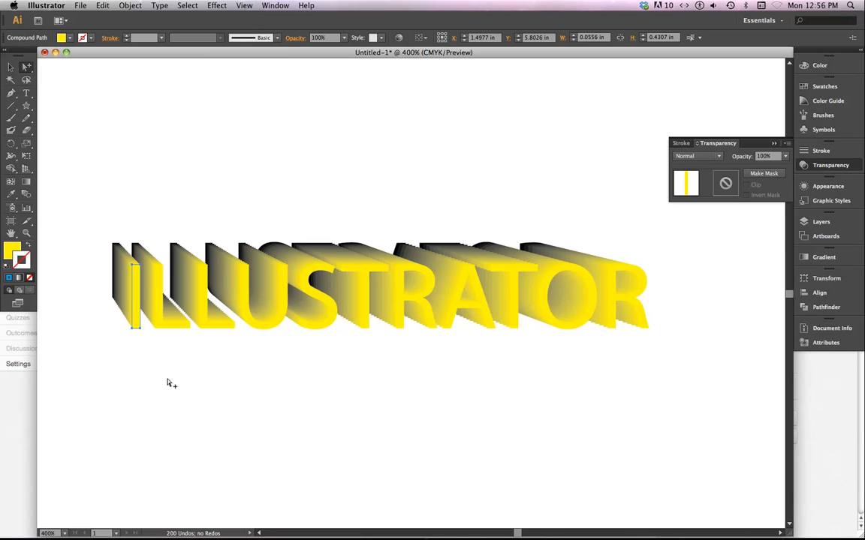
key("super+y")
left_click_drag(110, 308, 679, 379)
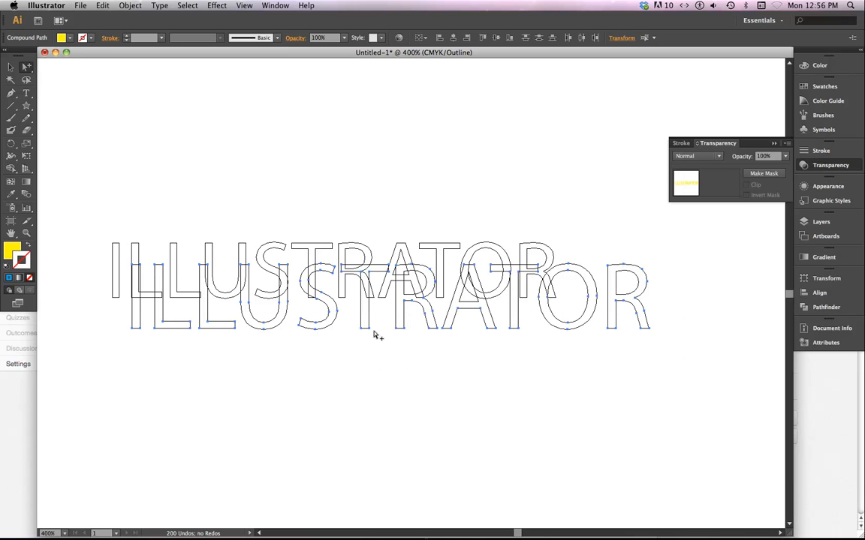
key("super+y")
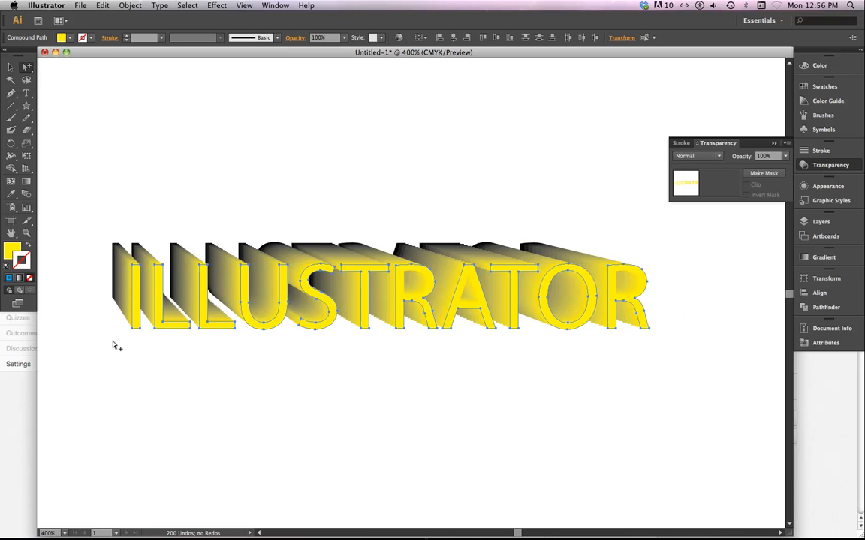
left_click(26, 69)
left_click(63, 37)
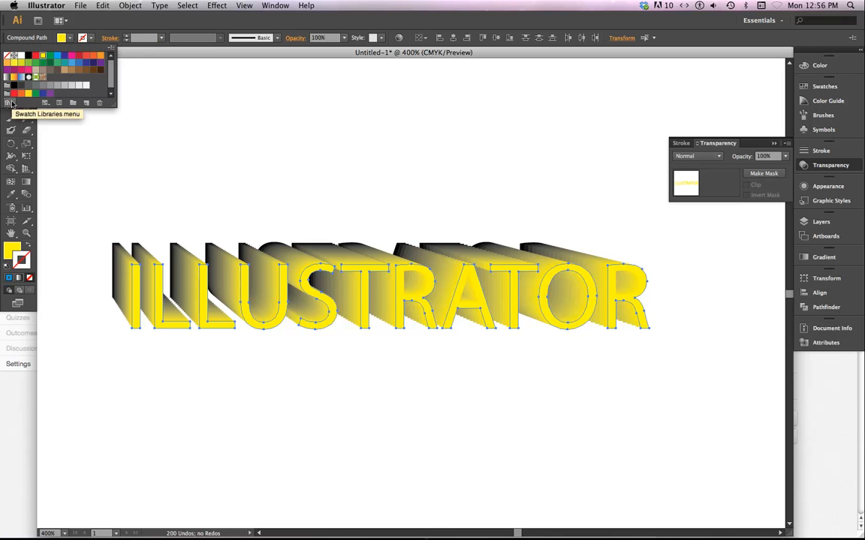
left_click(13, 79)
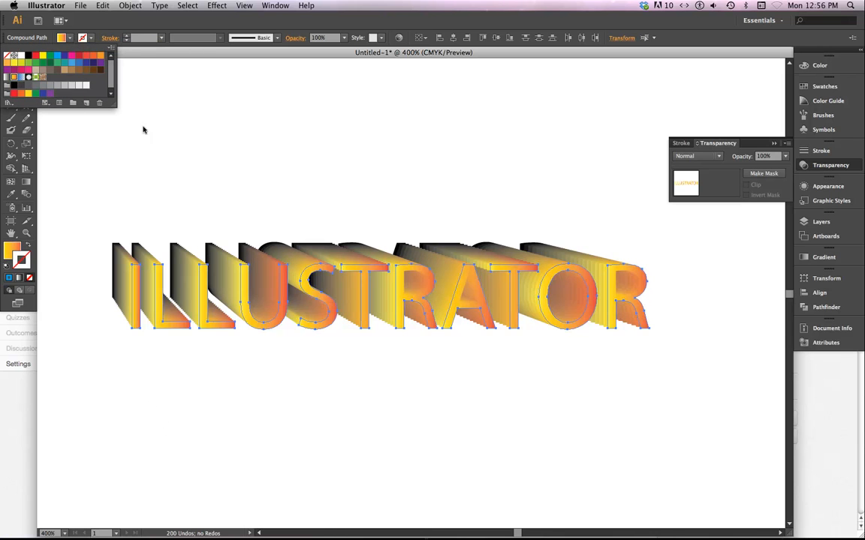
left_click(286, 182)
left_click(377, 415)
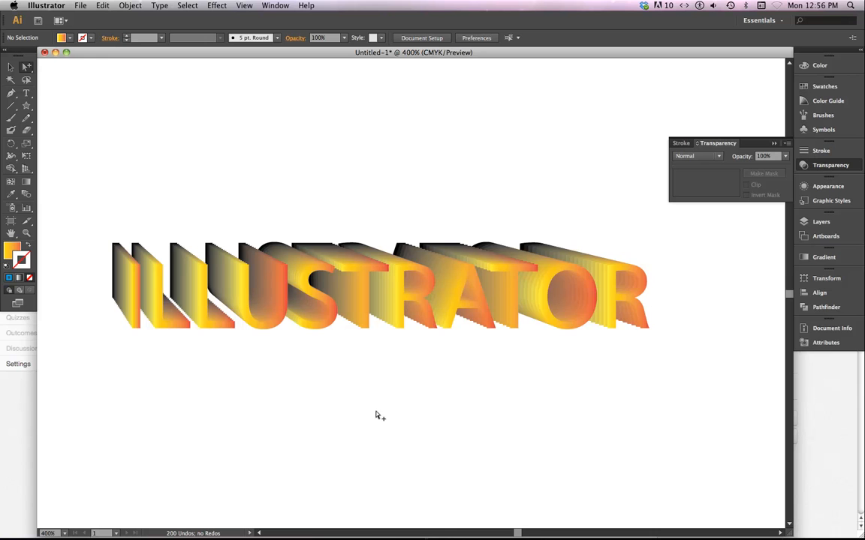
Select all the large front letter outlines using Outline view, try the blue gradient swatch on them, and fill them with the white-to-black gradient.
key("super+y")
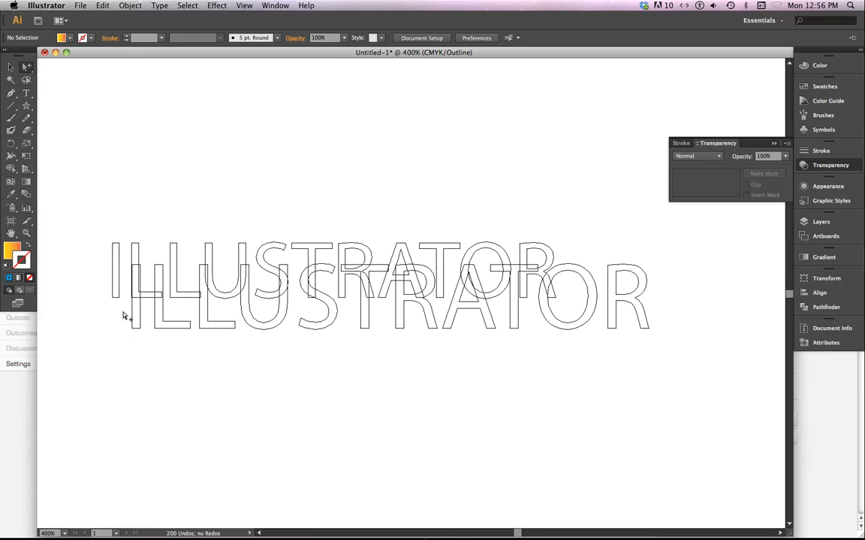
left_click_drag(124, 316, 661, 383)
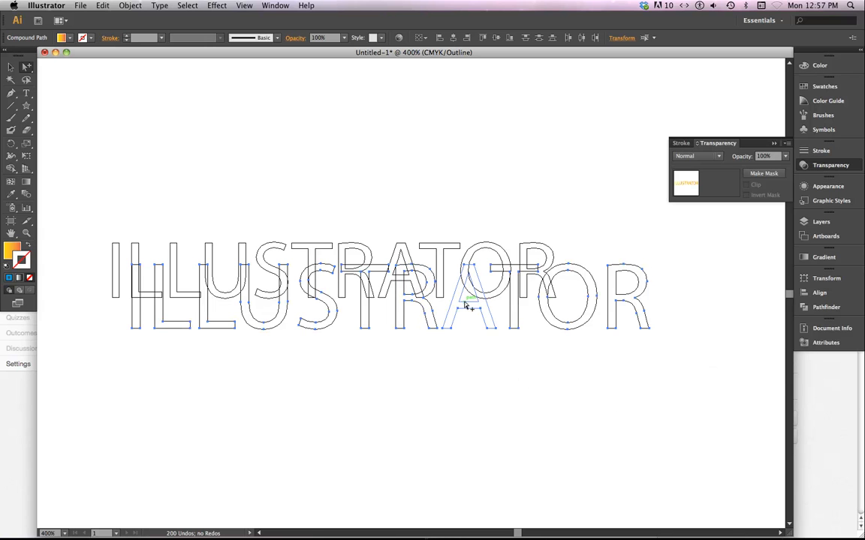
left_click(633, 297)
key("super+y")
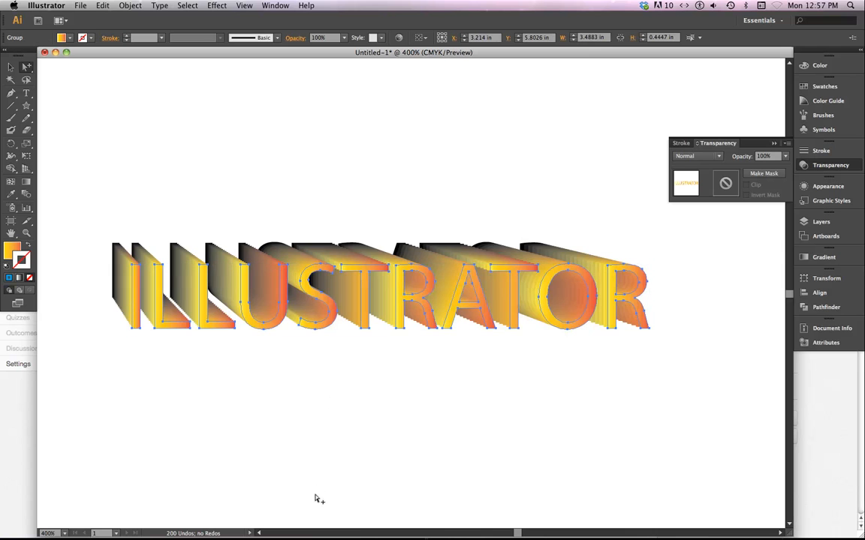
left_click(69, 38)
left_click(21, 77)
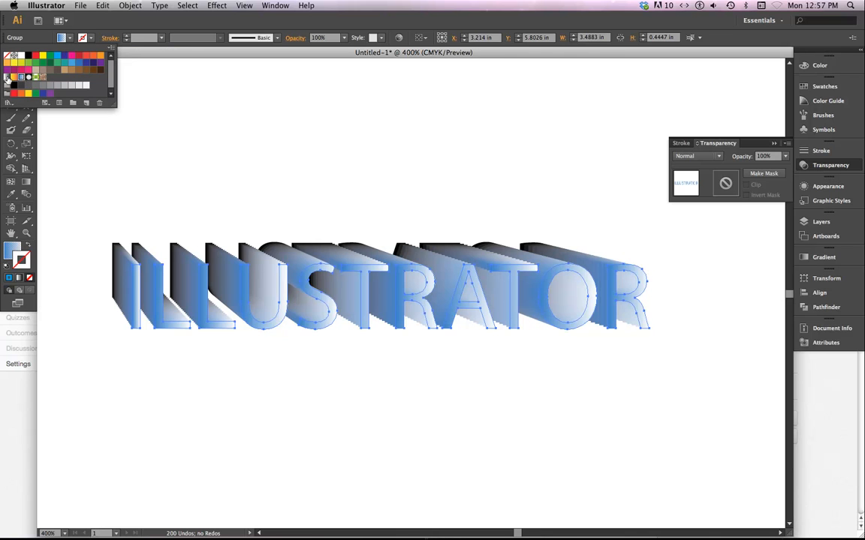
left_click(7, 77)
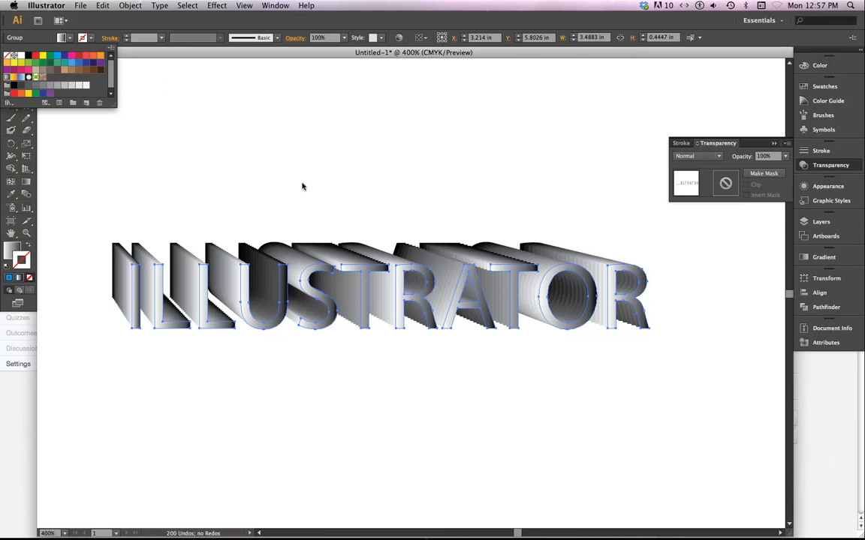
left_click(263, 22)
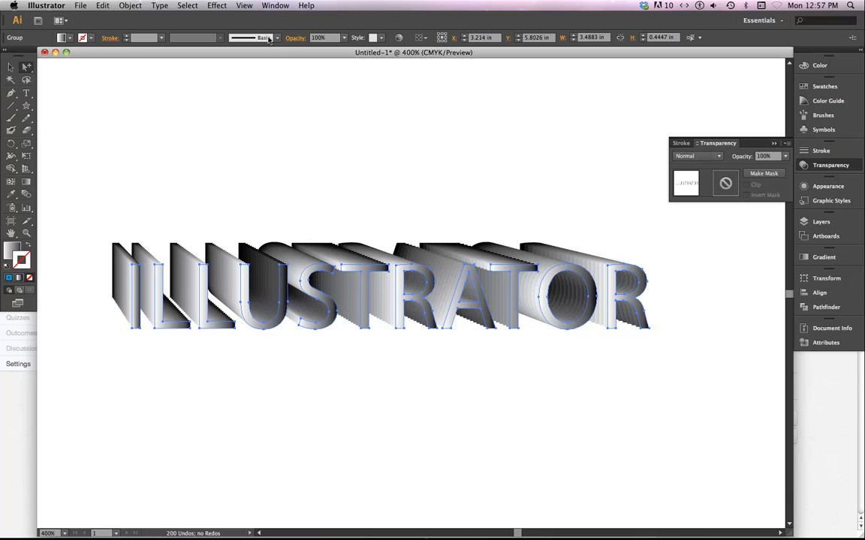
Redirect the front letters' gradient with the Gradient tool, first vertically, then horizontally across the whole word, and deselect the letters.
left_click(26, 184)
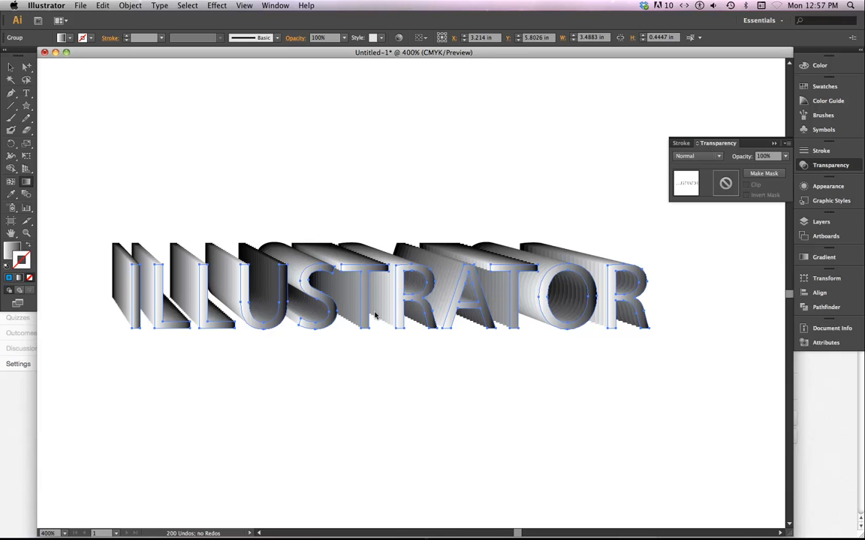
left_click(27, 184)
left_click(10, 251)
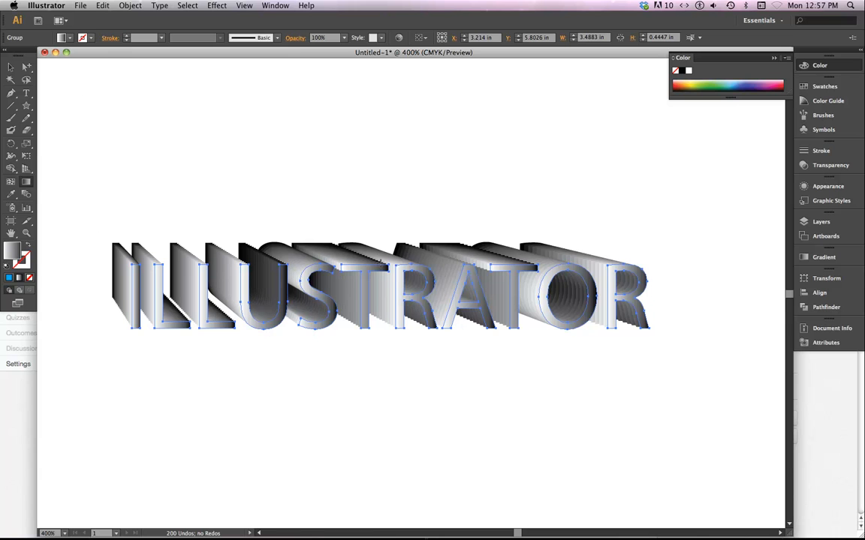
left_click_drag(345, 242, 382, 331)
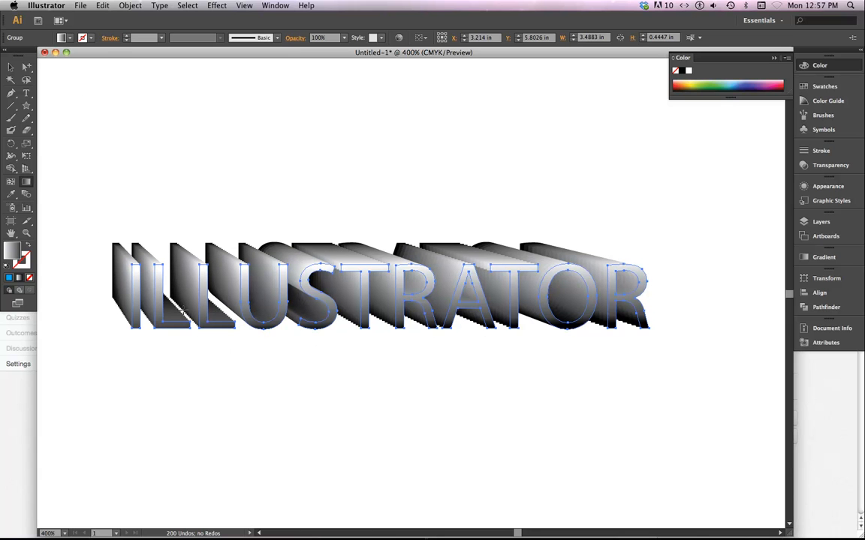
left_click_drag(128, 291, 650, 292)
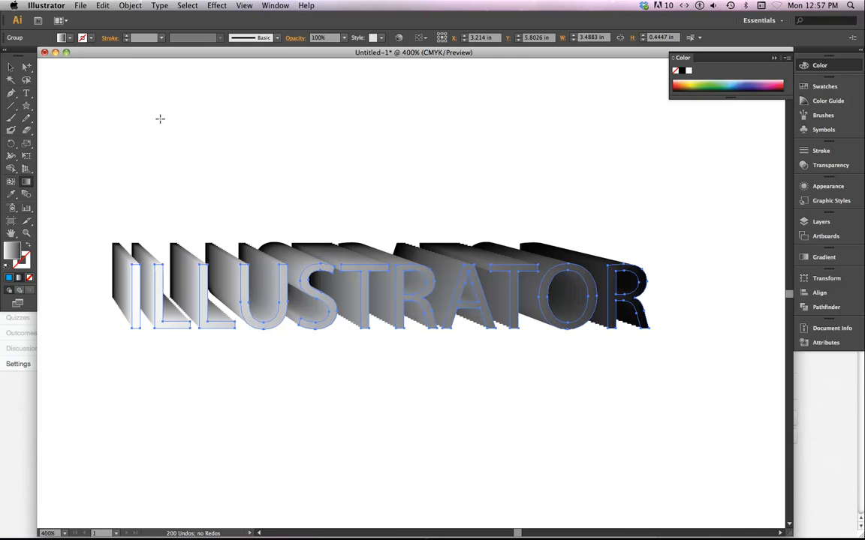
left_click(10, 67)
left_click(293, 194)
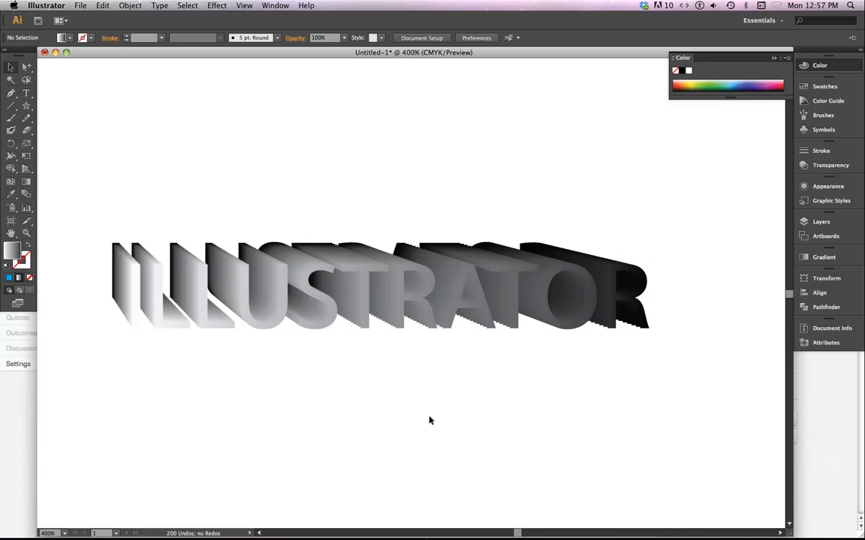
Select only the large front letter outlines of the blend using Outline view, and return to Preview.
left_click(138, 328)
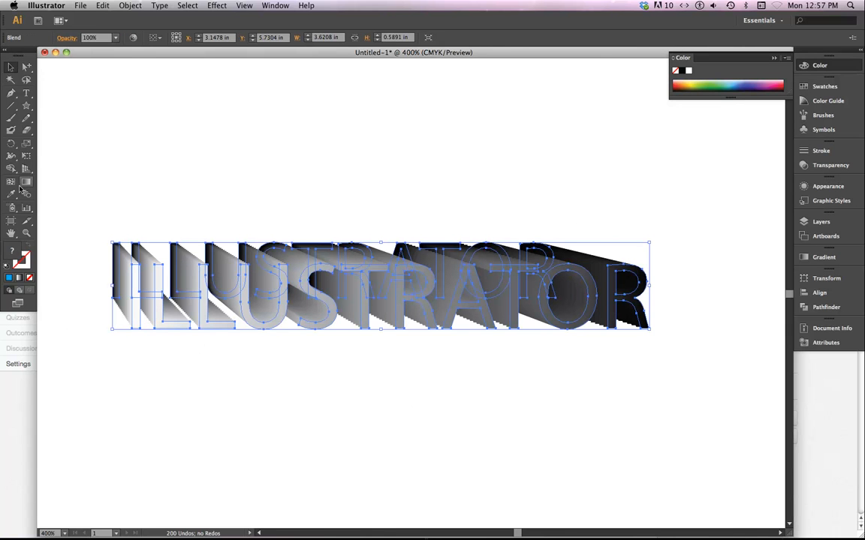
key("super+y")
left_click(26, 67)
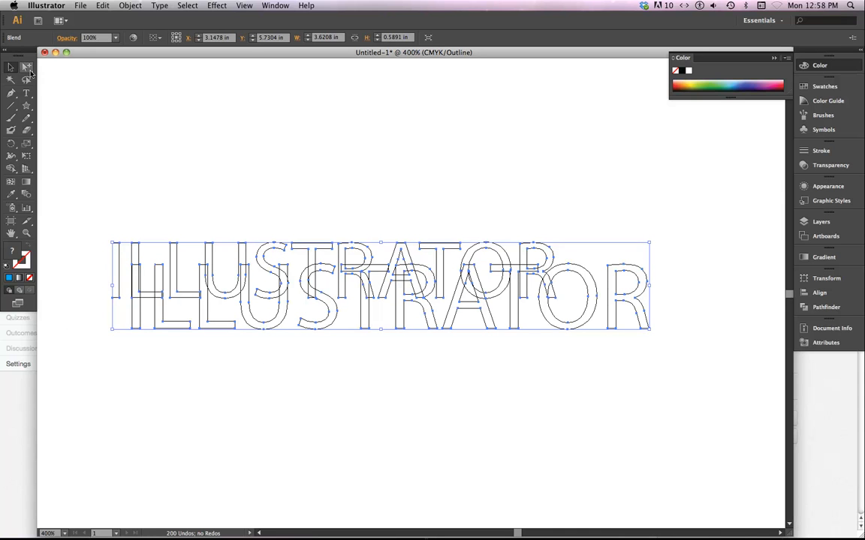
left_click(114, 315)
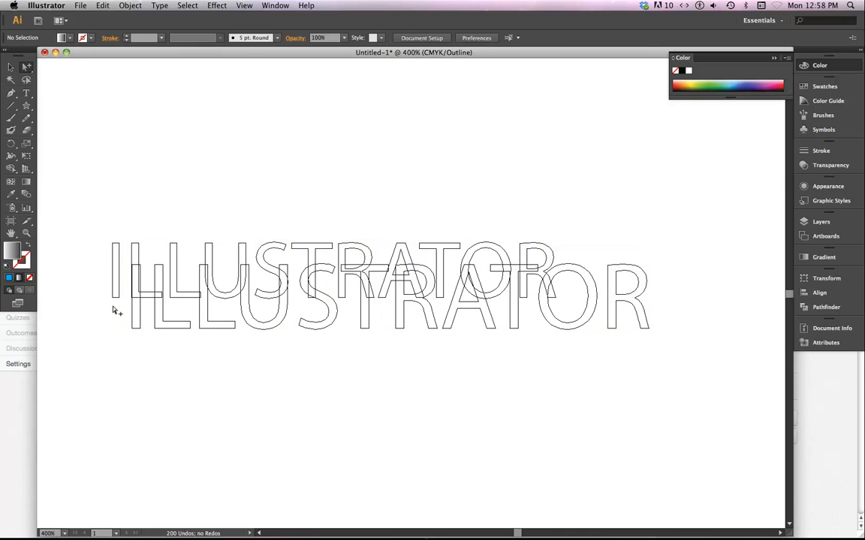
left_click_drag(115, 310, 731, 379)
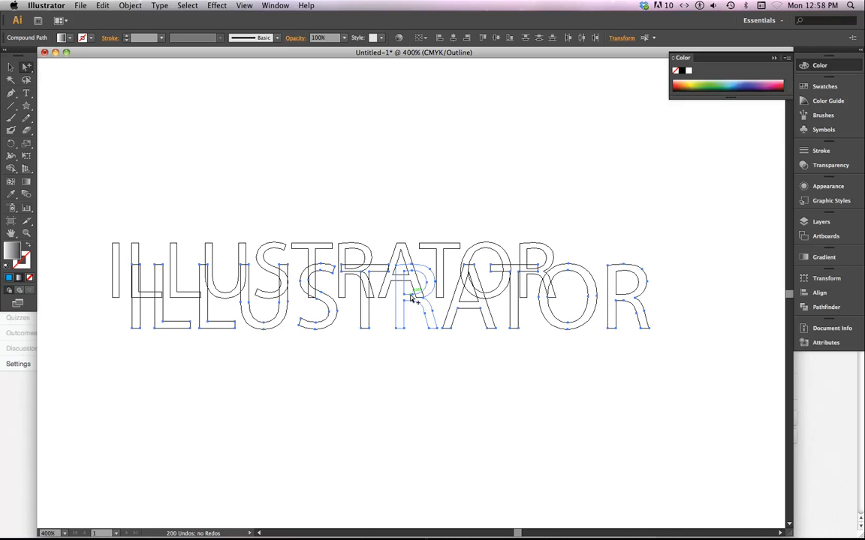
left_click(627, 298)
key("super+y")
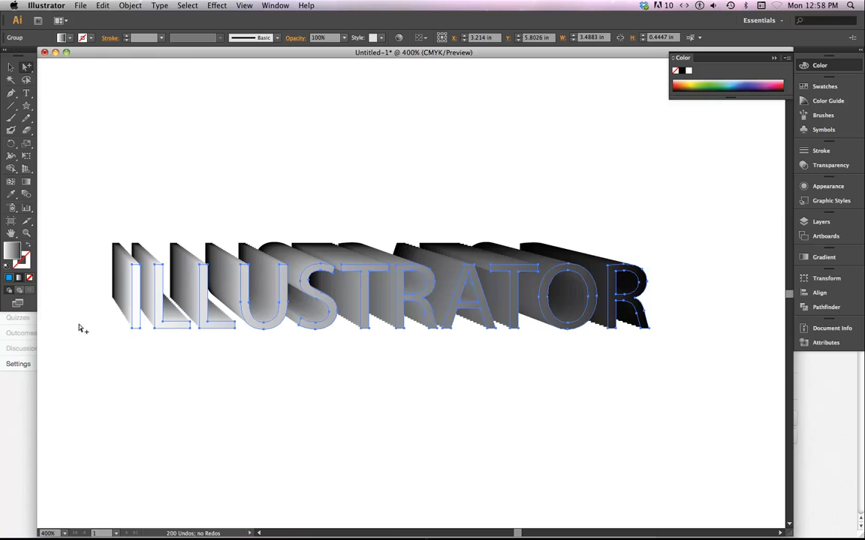
Try the radial gradient, blue gradient and green leaf pattern swatches on the front letters, and settle on the white-to-black linear gradient.
left_click(63, 38)
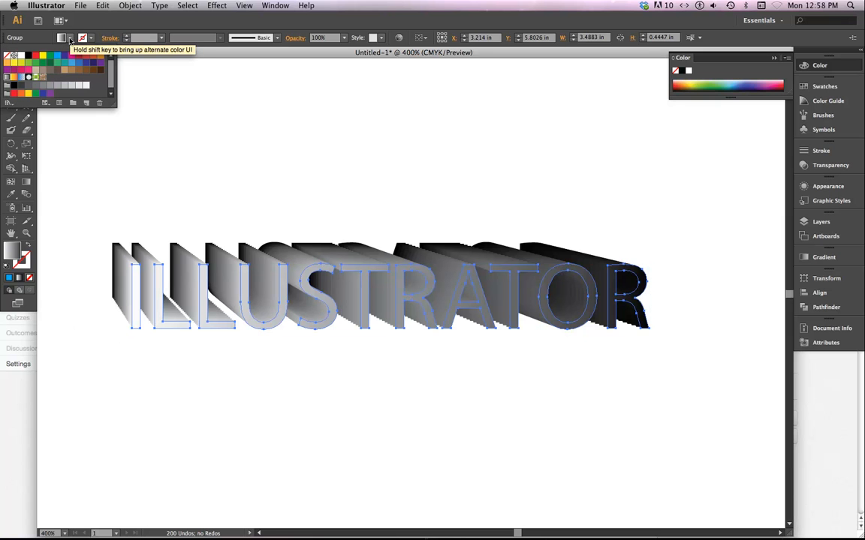
left_click(29, 78)
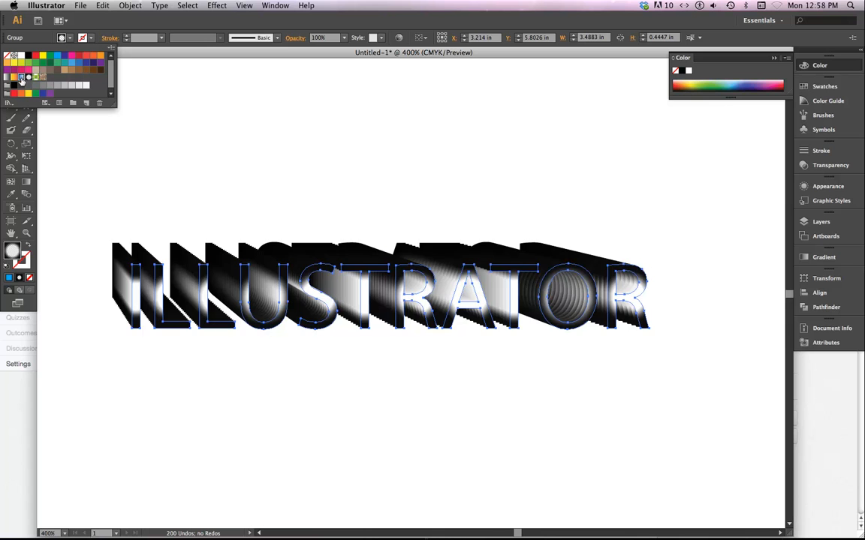
left_click(21, 78)
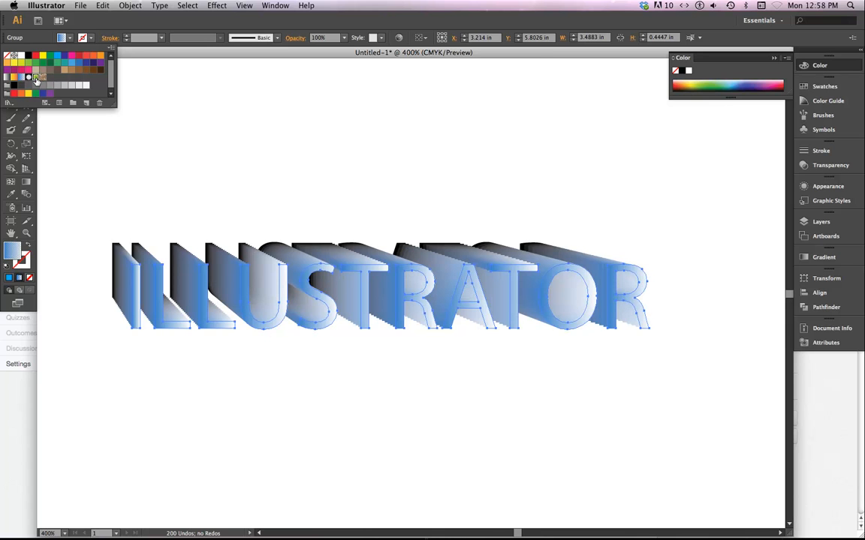
left_click(36, 79)
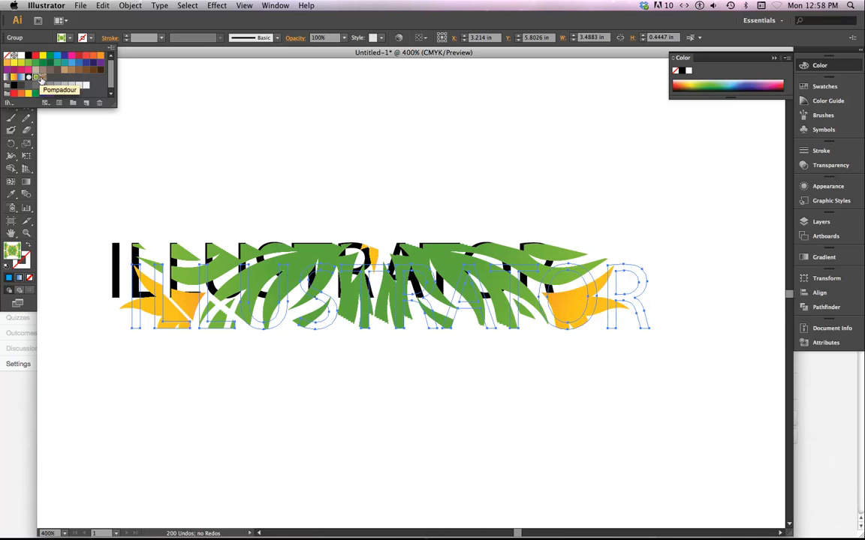
left_click(7, 79)
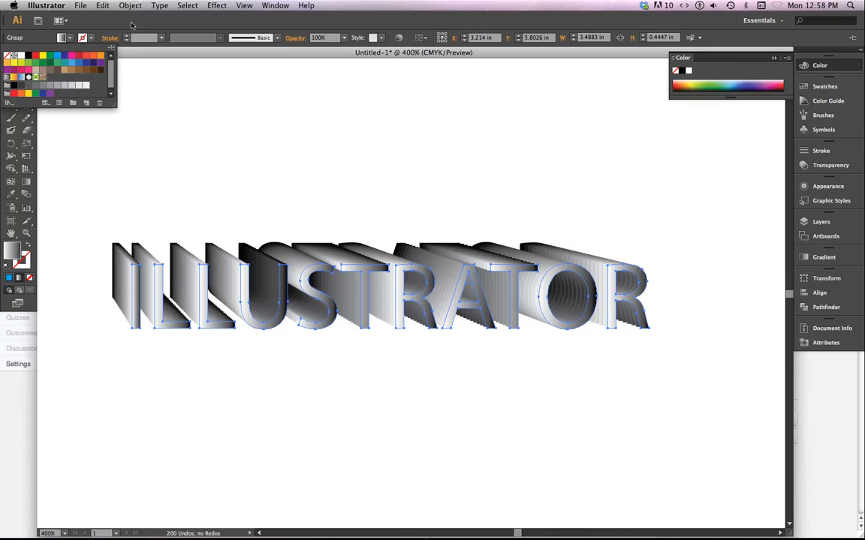
left_click(130, 25)
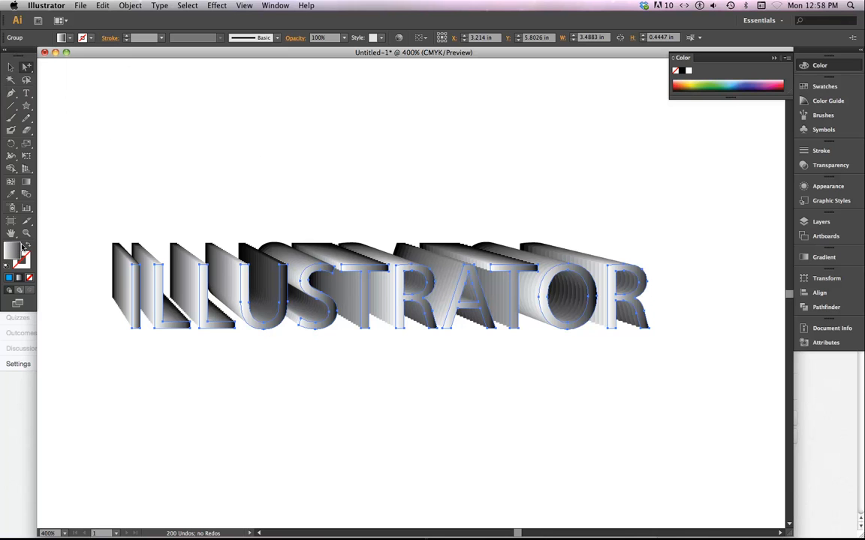
Redraw the front letters' gradient from above to below the word with the Gradient tool, adjust it until the letters shade light to grey, and deselect.
left_click(27, 180)
left_click_drag(377, 238, 377, 358)
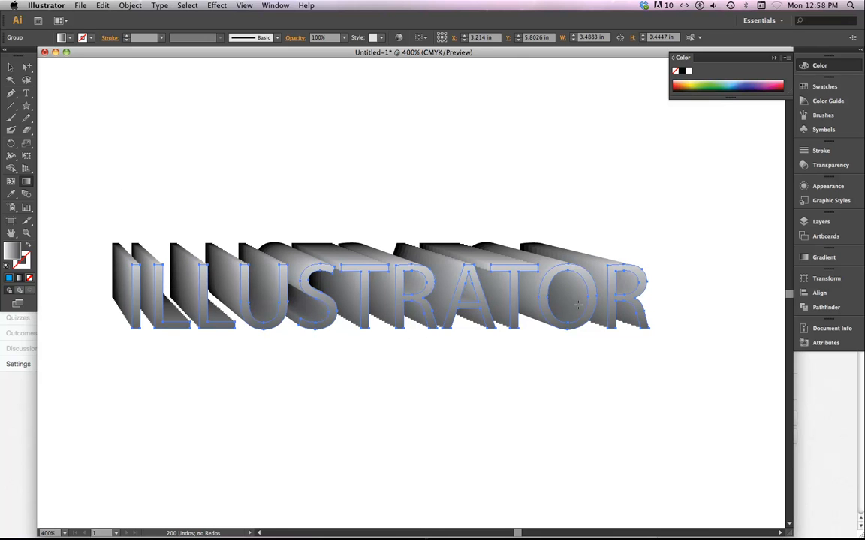
left_click_drag(570, 330, 547, 334)
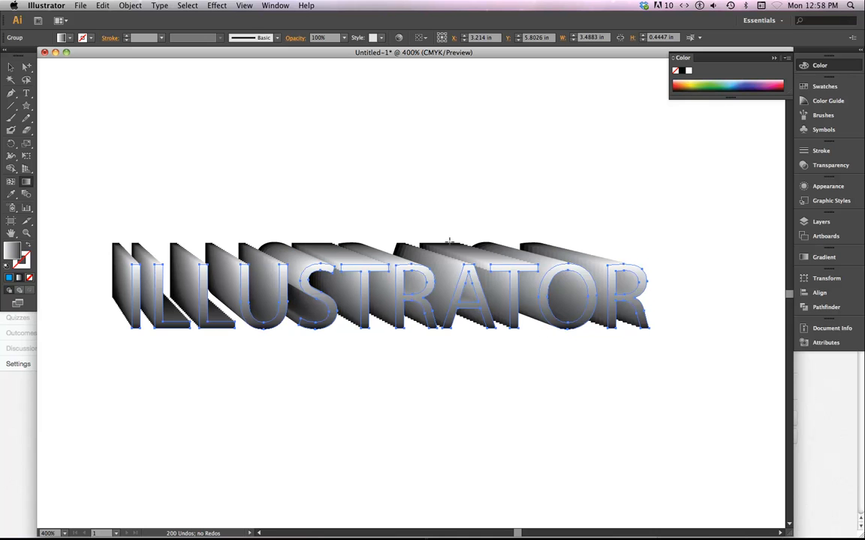
left_click_drag(415, 254, 424, 368)
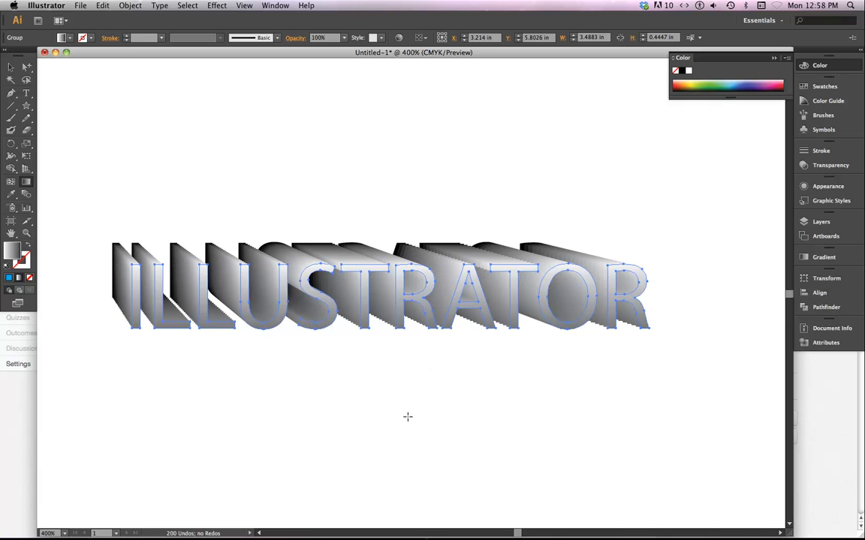
left_click(11, 68)
left_click(335, 368)
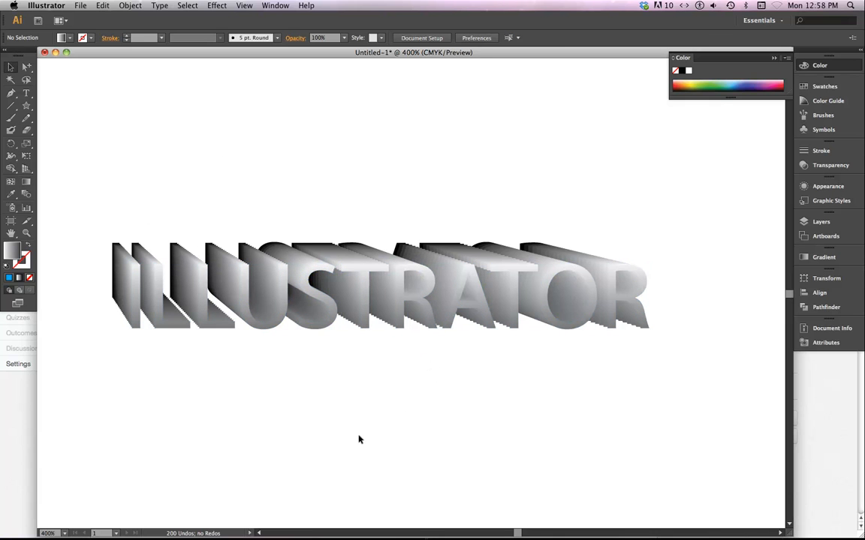
Set the whole text blend to 50 specified steps in the Blend Options with the preview on, apply it, and deselect the blend.
left_click_drag(85, 197, 336, 403)
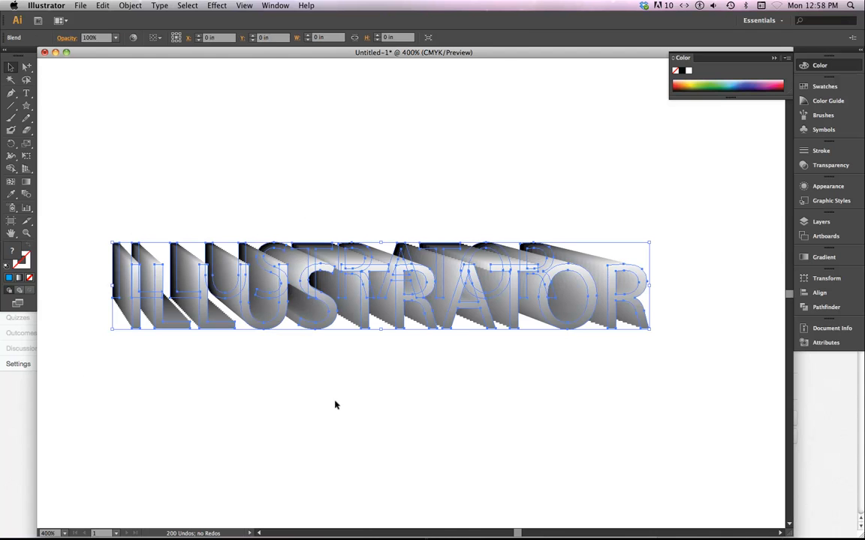
left_click(129, 6)
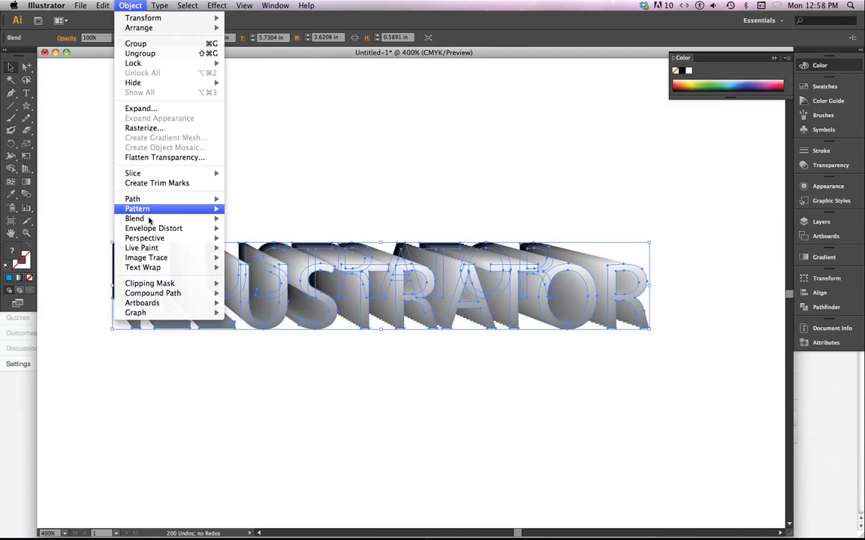
mouse_move(150, 218)
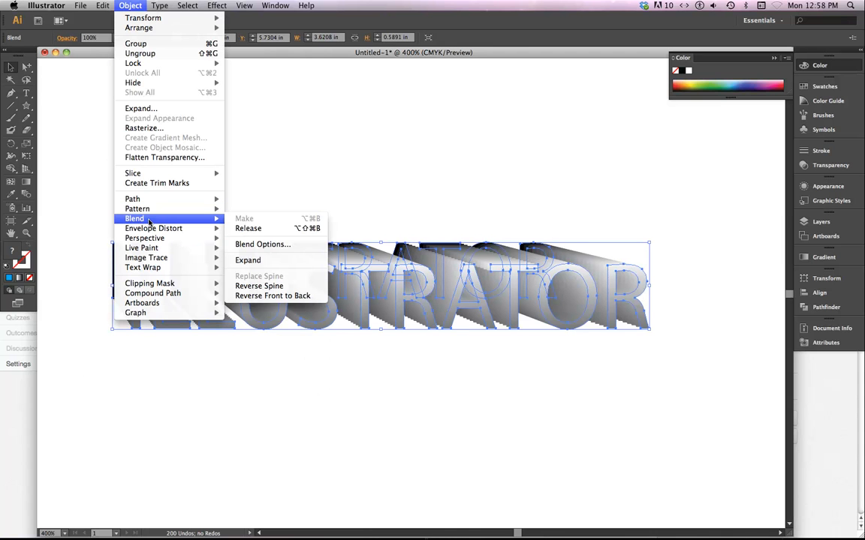
left_click(276, 244)
double_click(680, 343)
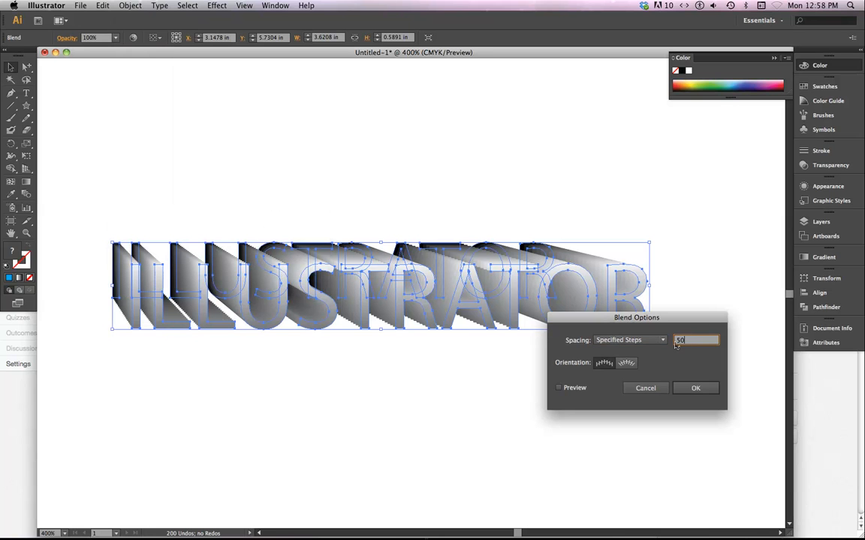
left_click(559, 388)
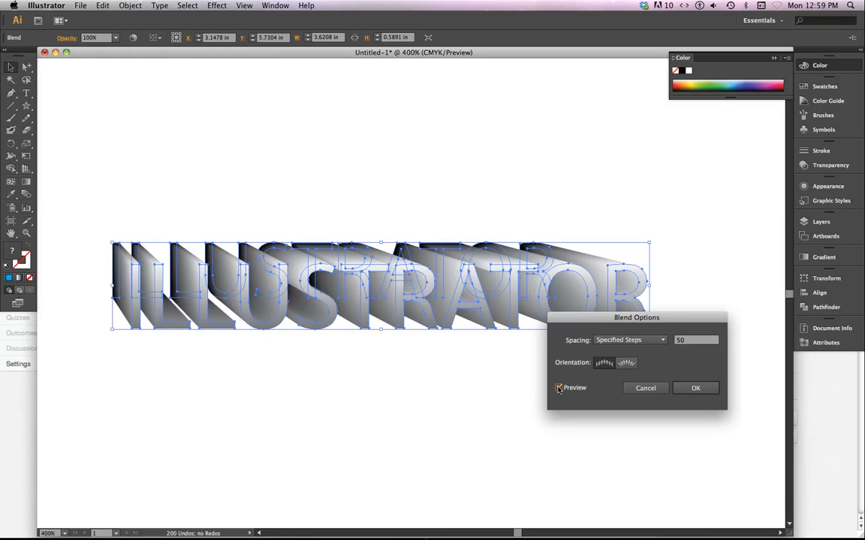
left_click(696, 388)
left_click(291, 212)
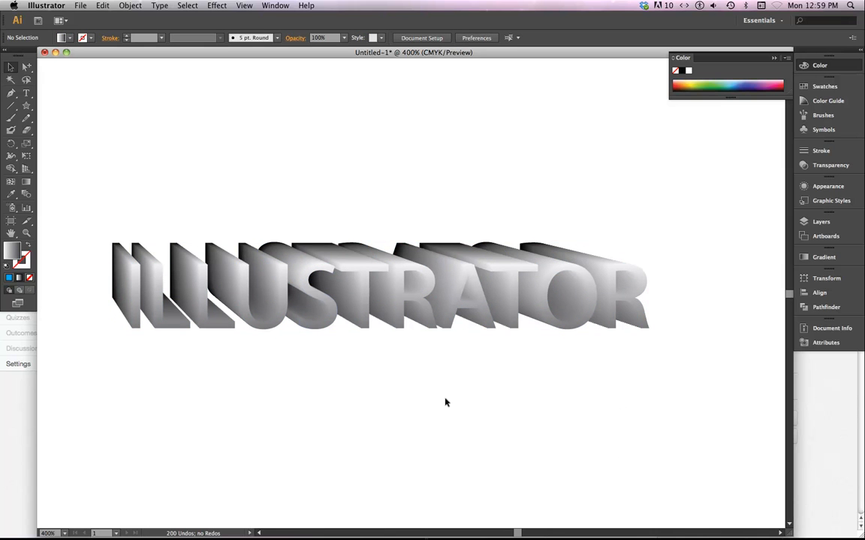
Move the whole ILLUSTRATOR text blend up to the upper-left area of the artboard and deselect it.
key("super+minus")
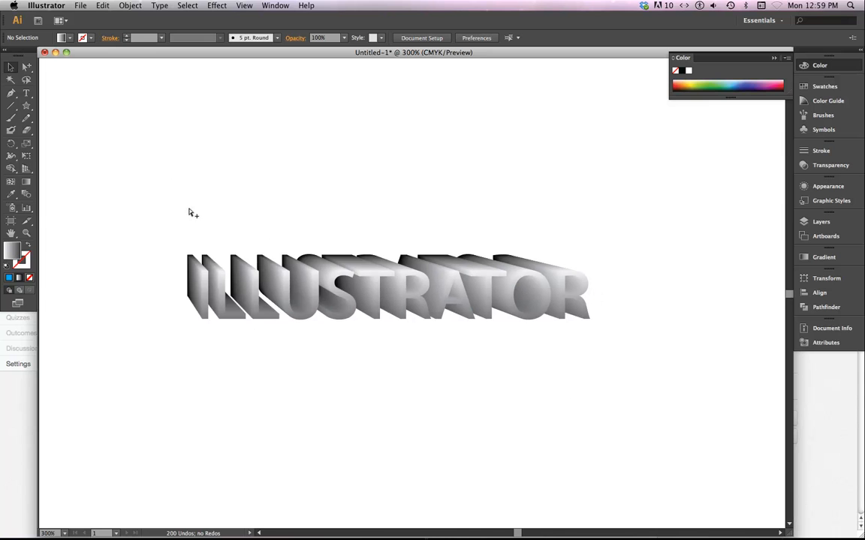
key("super+minus")
key("super+minus")
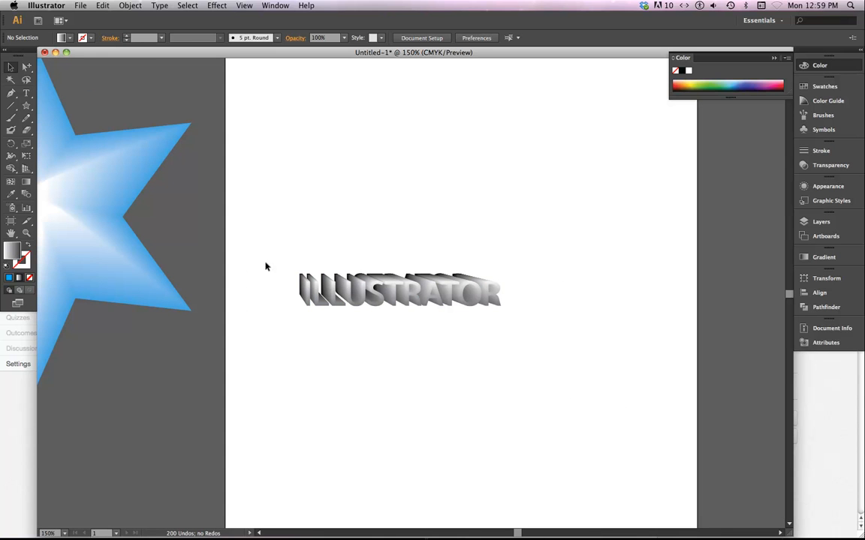
left_click_drag(265, 266, 451, 336)
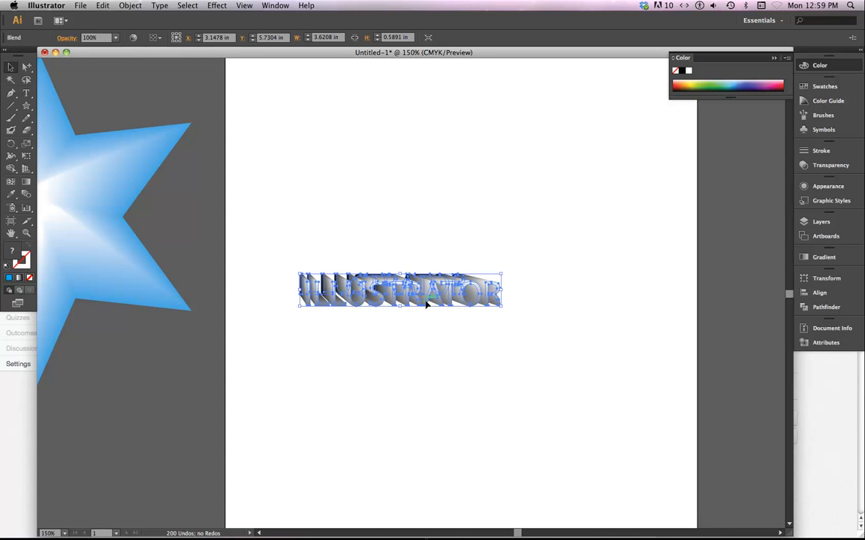
left_click_drag(425, 303, 385, 116)
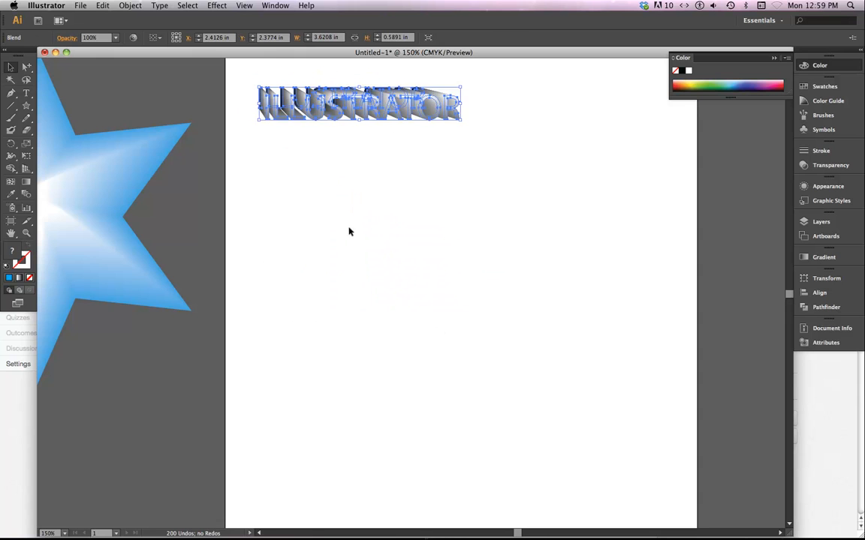
left_click(349, 232)
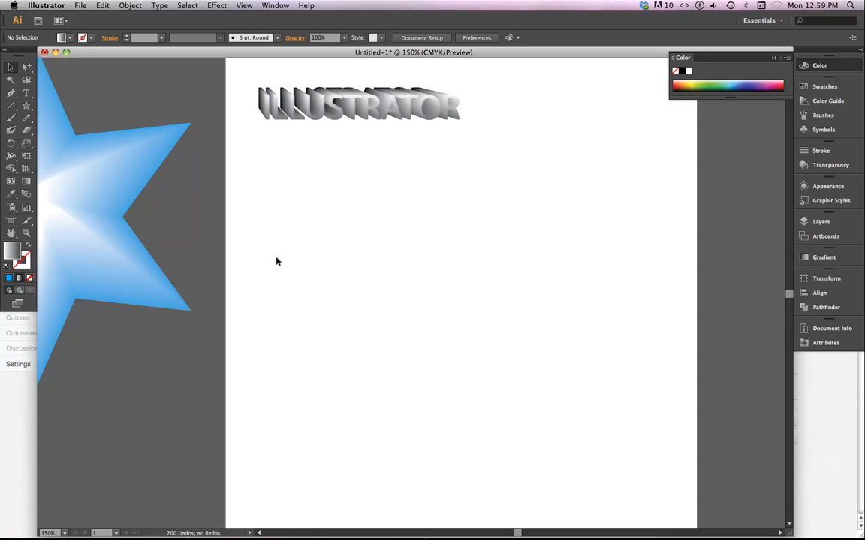
Draw a freehand bird silhouette about 2.64 by 0.88 in below the text with the Pencil tool, fill it tan, and deselect.
left_click(26, 120)
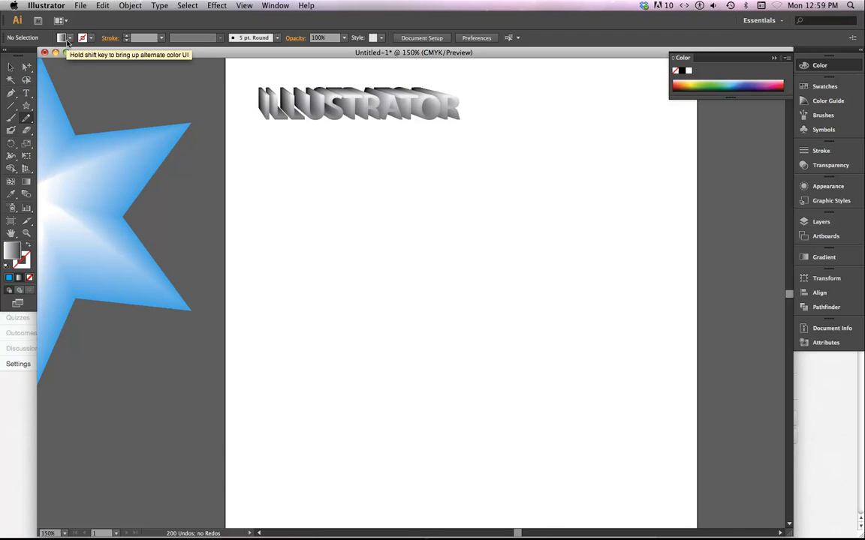
left_click(70, 38)
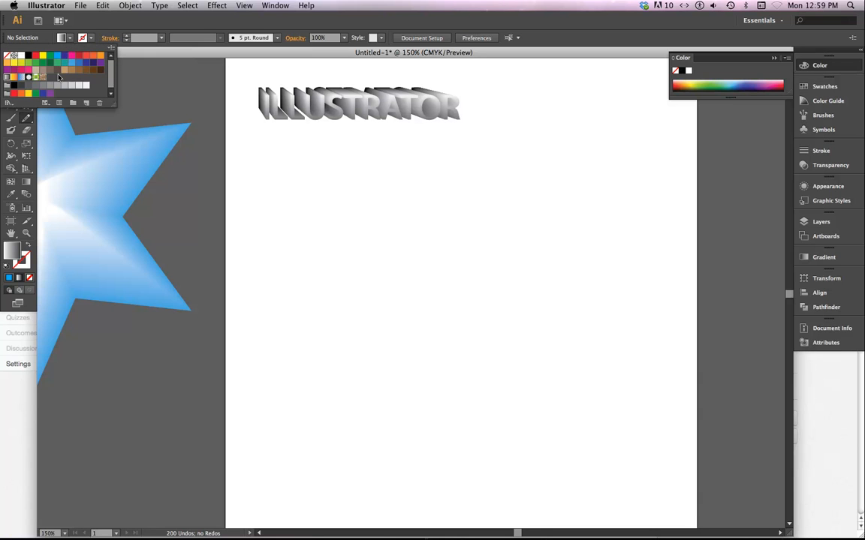
left_click(66, 73)
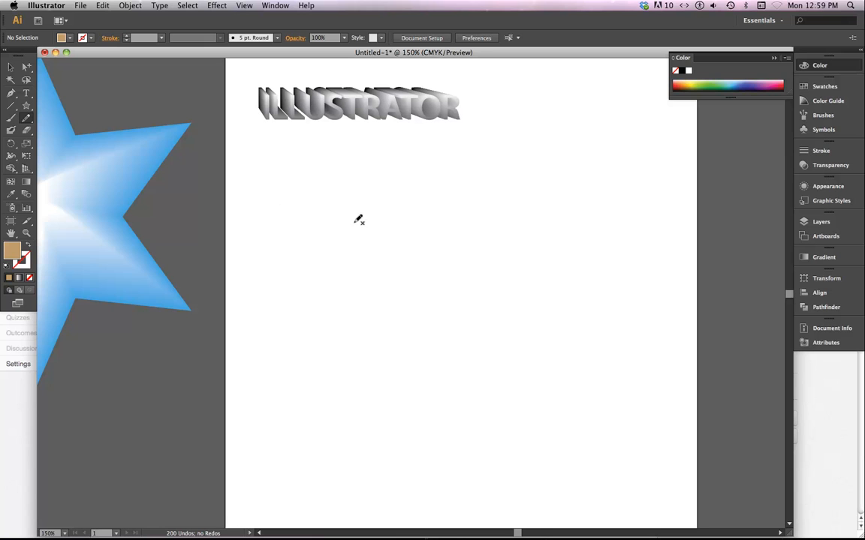
mouse_move(315, 178)
left_mouse_down()
mouse_move(260, 199)
mouse_move(360, 224)
mouse_move(337, 197)
mouse_move(343, 190)
mouse_move(407, 181)
mouse_move(322, 174)
left_mouse_up()
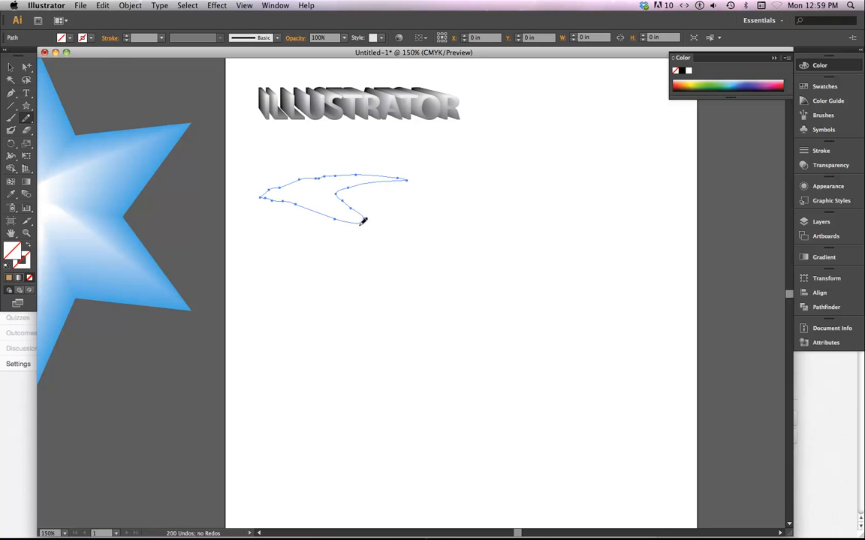
left_click(63, 38)
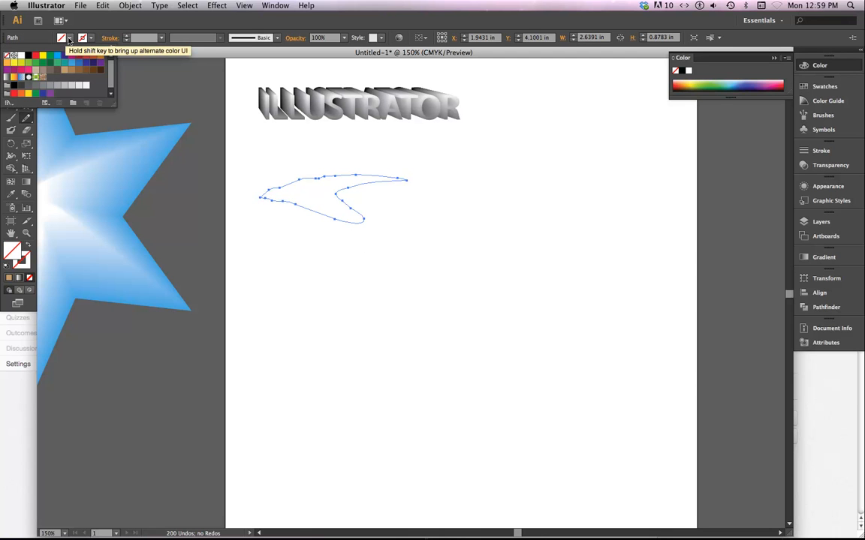
left_click(59, 66)
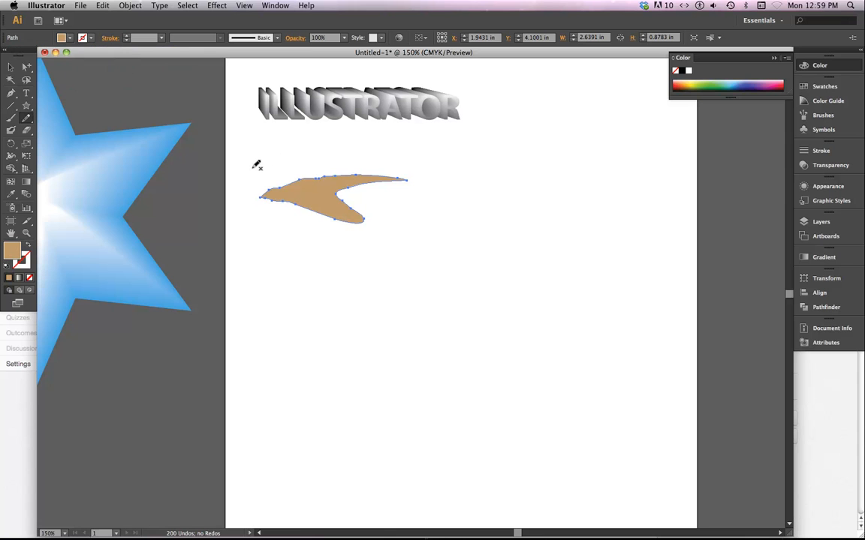
left_click(10, 67)
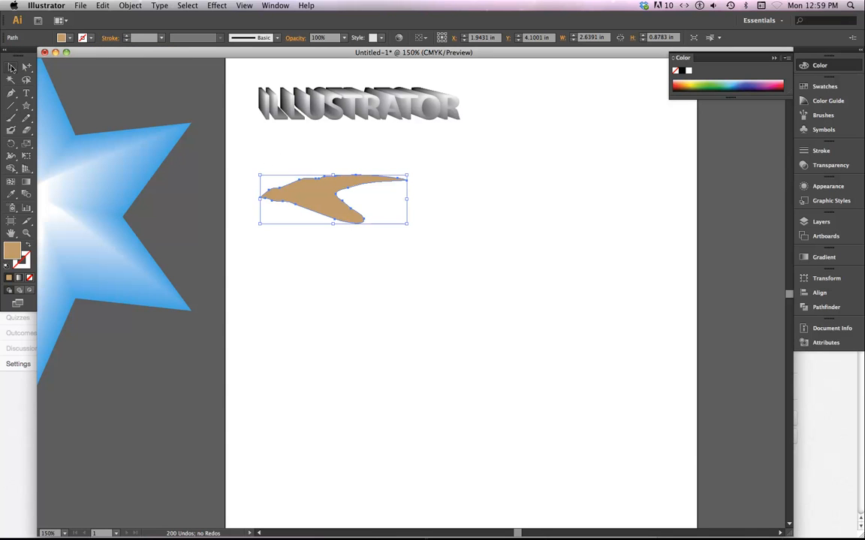
left_click(285, 268)
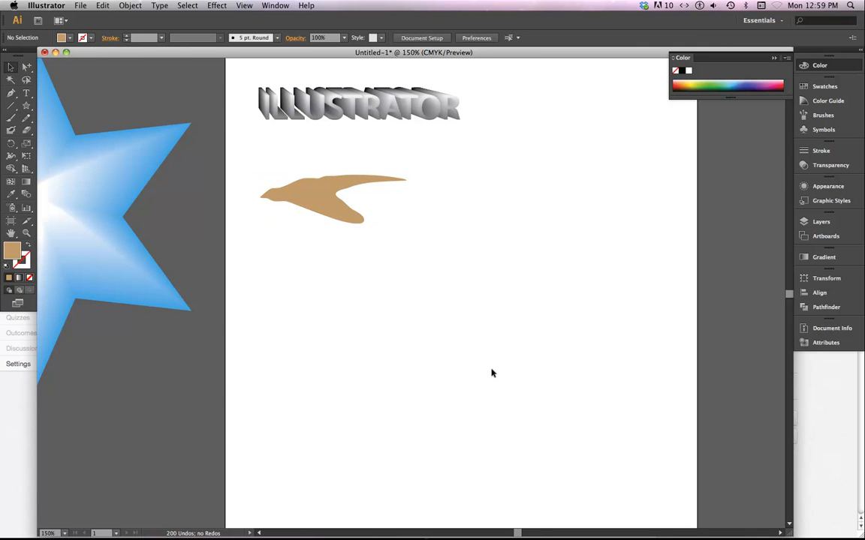
Draw a freehand finned animal silhouette about 3.39 by 1.21 in near the artboard's lower right with the Pencil tool and fill it yellow-green.
left_click(26, 118)
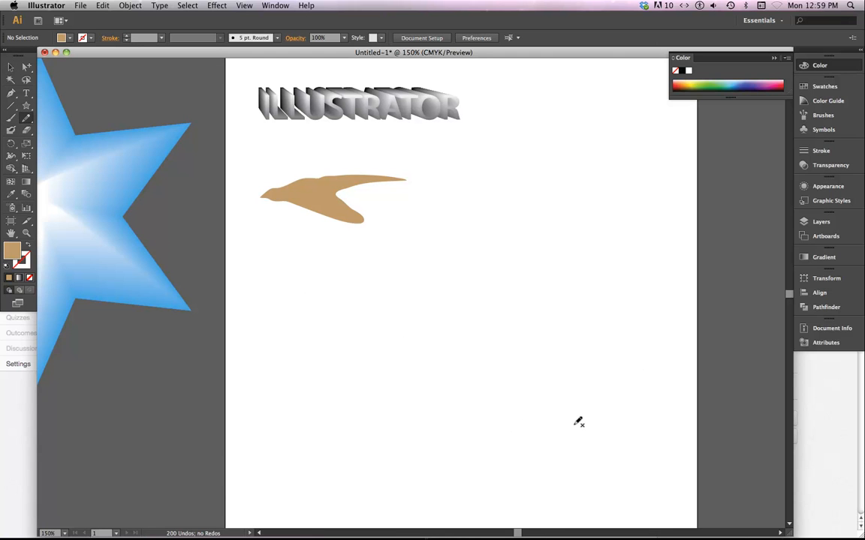
mouse_move(576, 424)
left_mouse_down()
mouse_move(483, 409)
mouse_move(421, 446)
mouse_move(468, 447)
mouse_move(445, 466)
mouse_move(458, 477)
mouse_move(490, 451)
mouse_move(543, 458)
mouse_move(571, 450)
mouse_move(607, 465)
mouse_move(585, 443)
mouse_move(605, 435)
mouse_move(571, 421)
left_mouse_up()
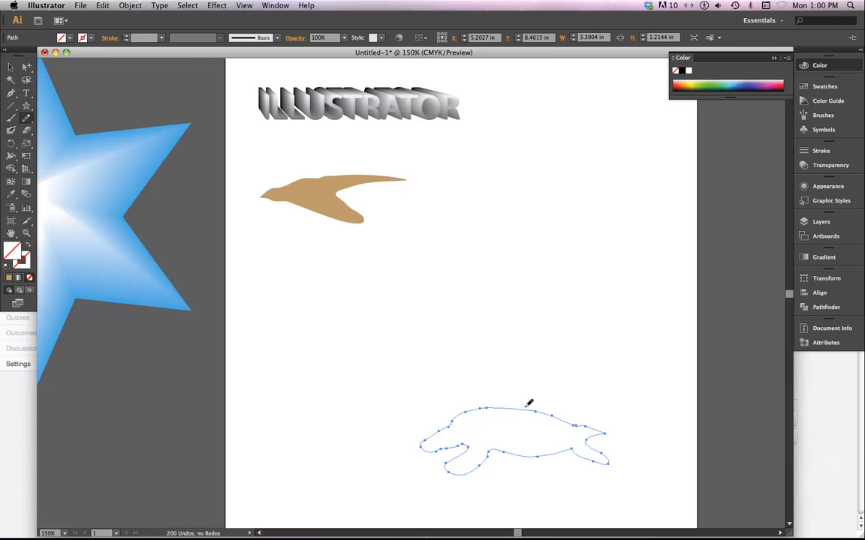
left_click(62, 37)
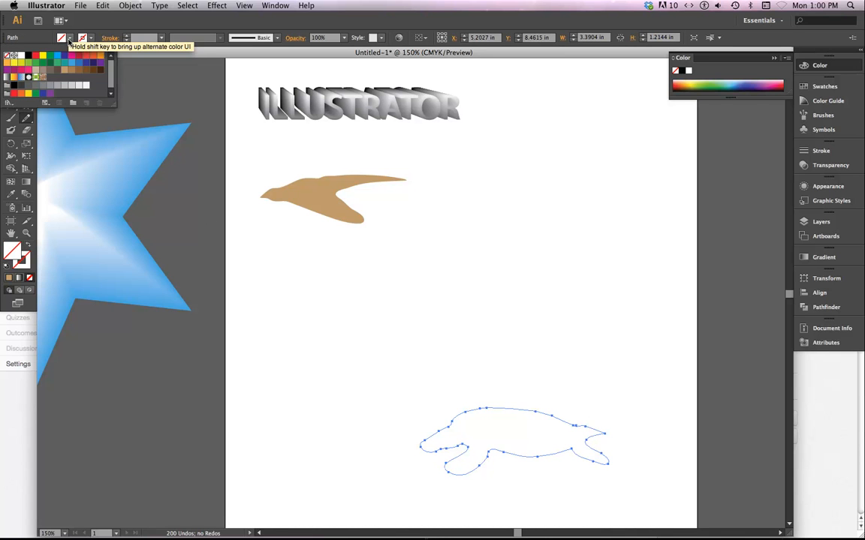
left_click(19, 67)
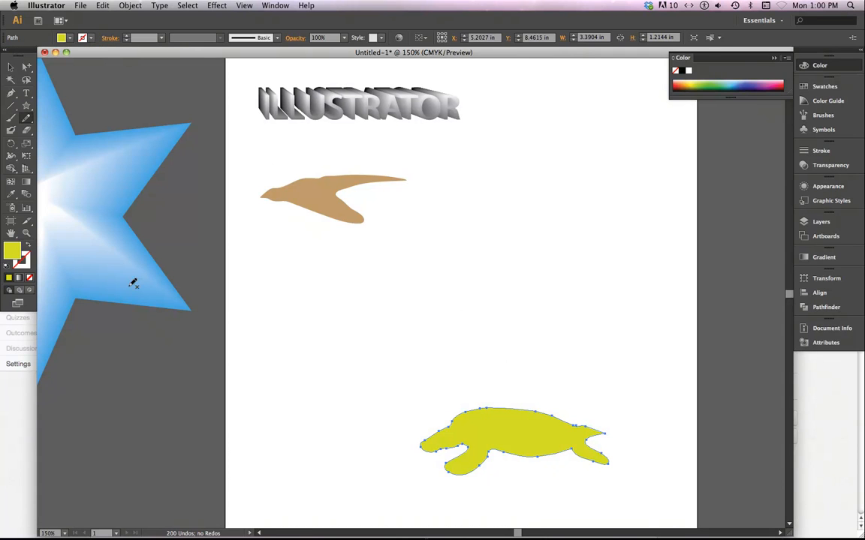
Remove the stray overlapping anchor point on the yellow-green animal's back near the tail with the Pen tool, clearing the notch.
left_click(27, 233)
left_click_drag(560, 412, 580, 426)
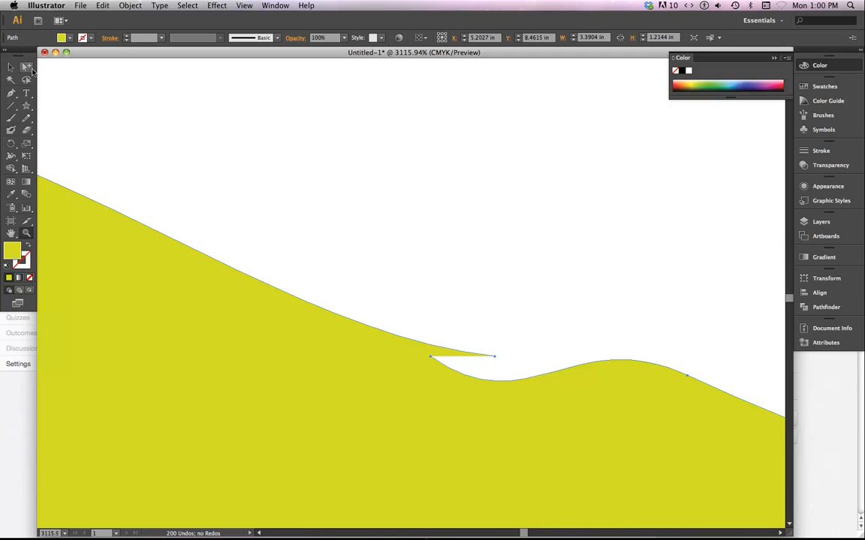
left_click(28, 67)
left_click(418, 356)
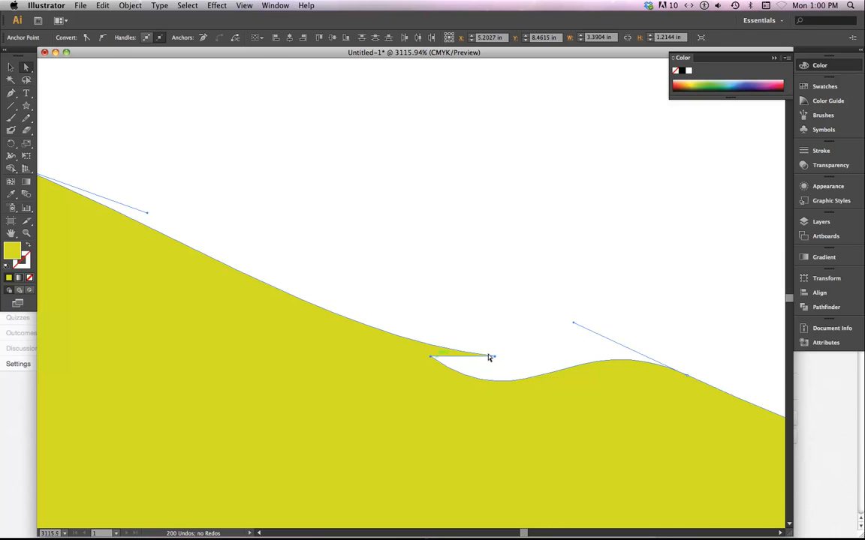
key("p")
left_click(495, 361)
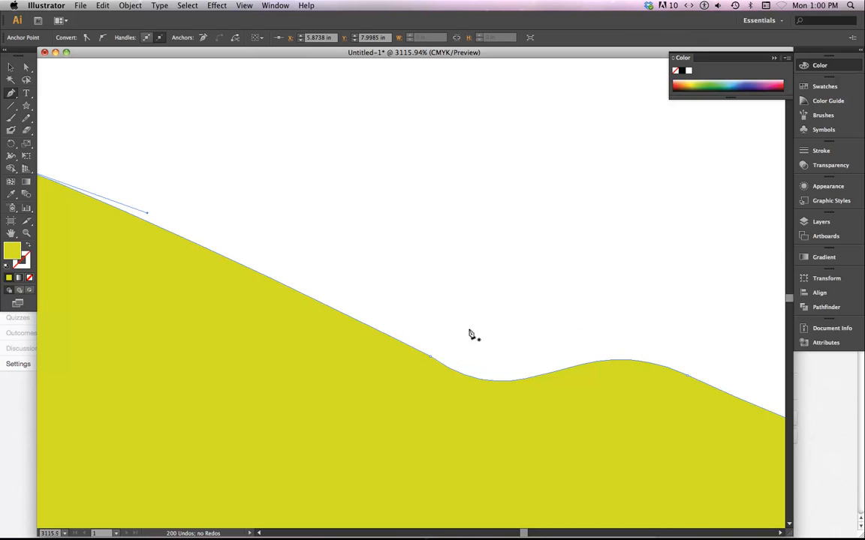
Reshape the tan bird's upper wing by raising two anchor points along its top edge with the Direct Selection tool.
key("super+minus")
key("super+minus")
key("super+minus")
key("super+minus")
key("super+minus")
key("super+minus")
key("super+minus")
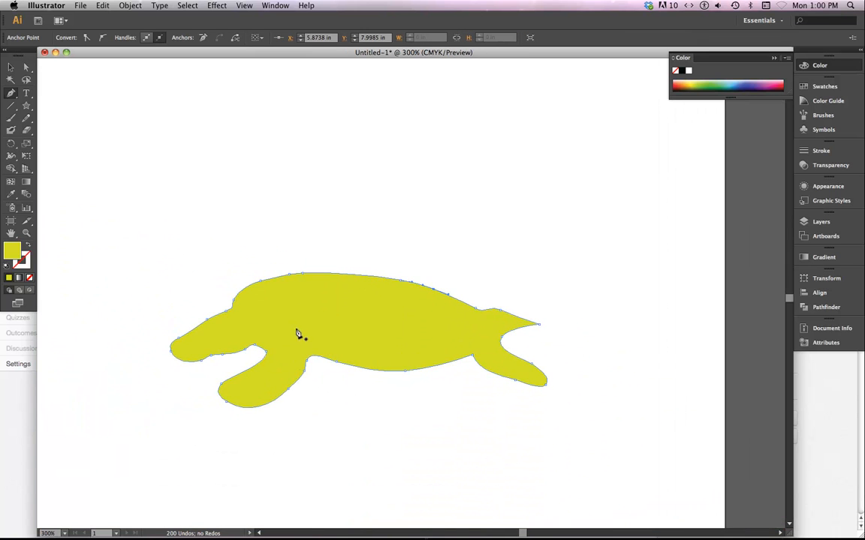
scroll(250, 263, "left", 1)
scroll(250, 262, "down", 3)
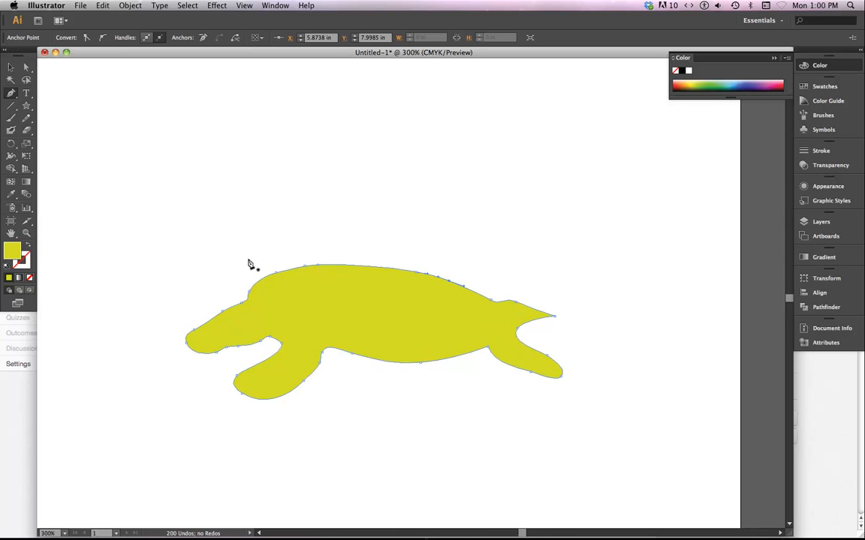
scroll(236, 261, "up", 5)
scroll(229, 263, "up", 2)
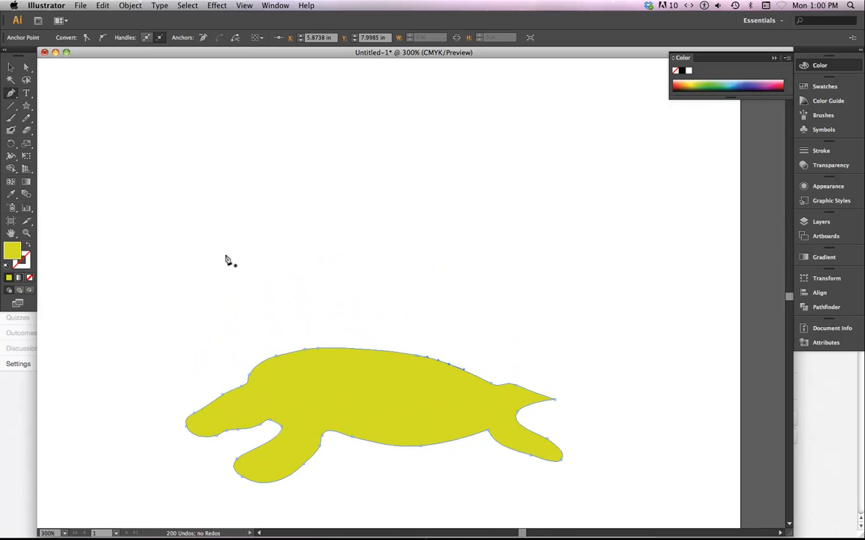
key("super+minus")
key("super+minus")
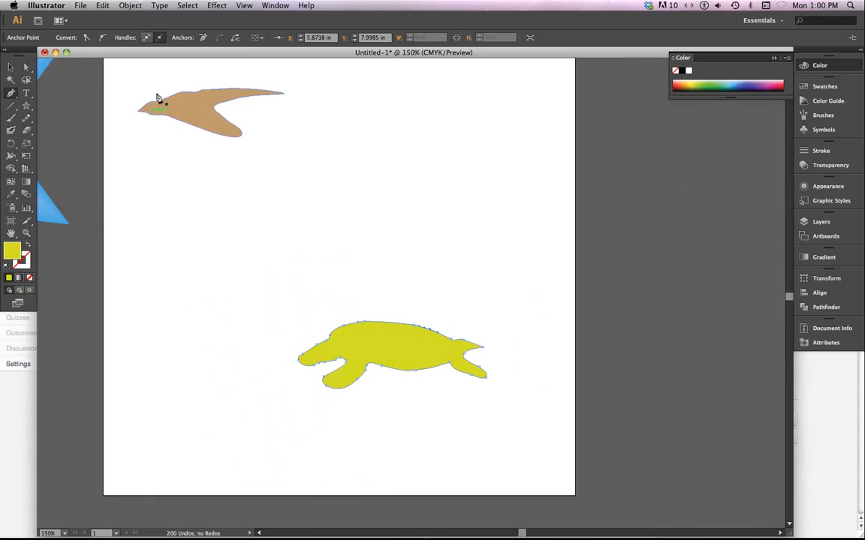
left_click(27, 233)
left_click_drag(128, 72, 293, 168)
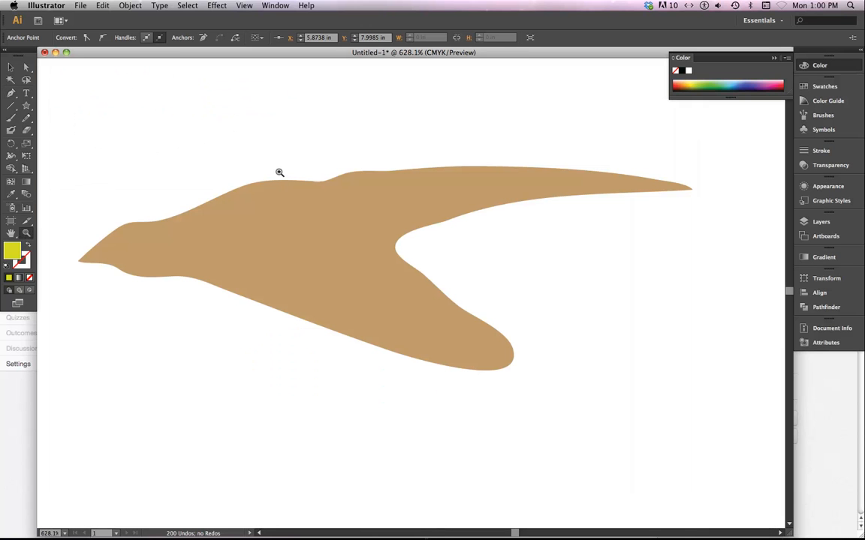
left_click(26, 67)
left_click(435, 183)
left_click(538, 171)
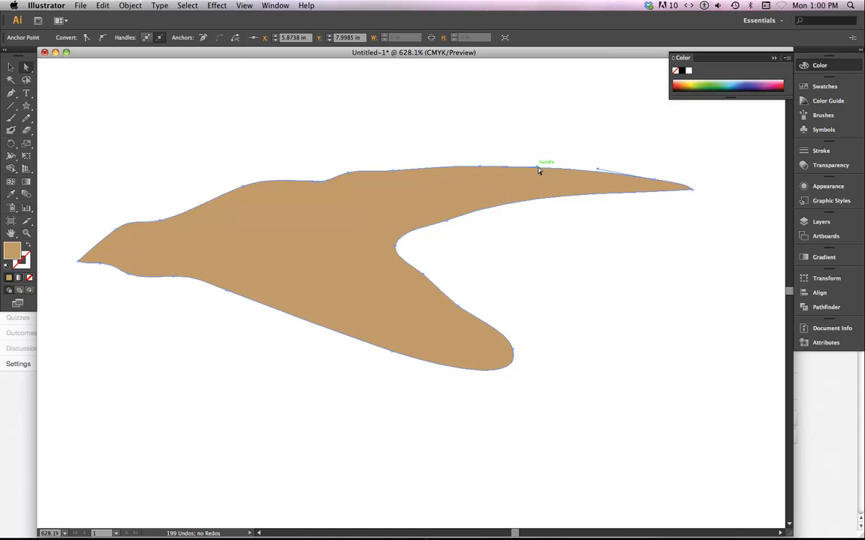
left_click(654, 182)
left_click_drag(482, 168, 480, 155)
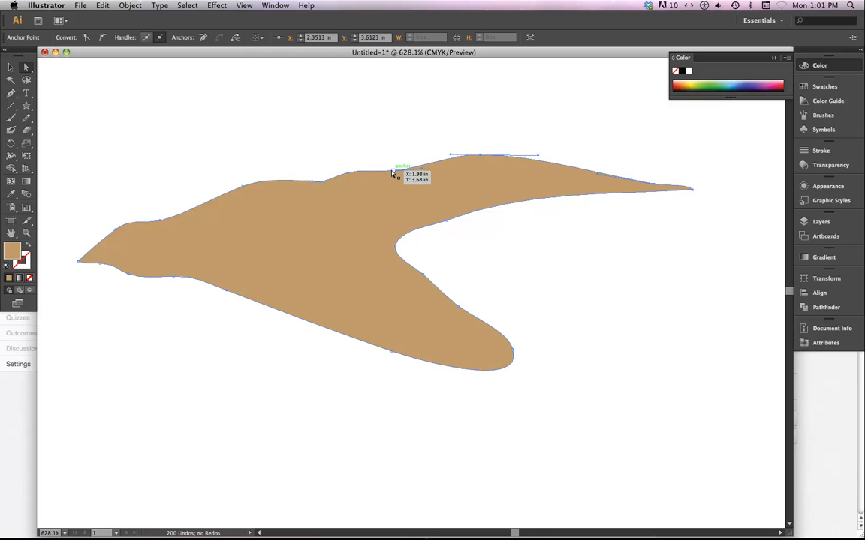
left_click_drag(393, 171, 393, 166)
left_click(447, 245)
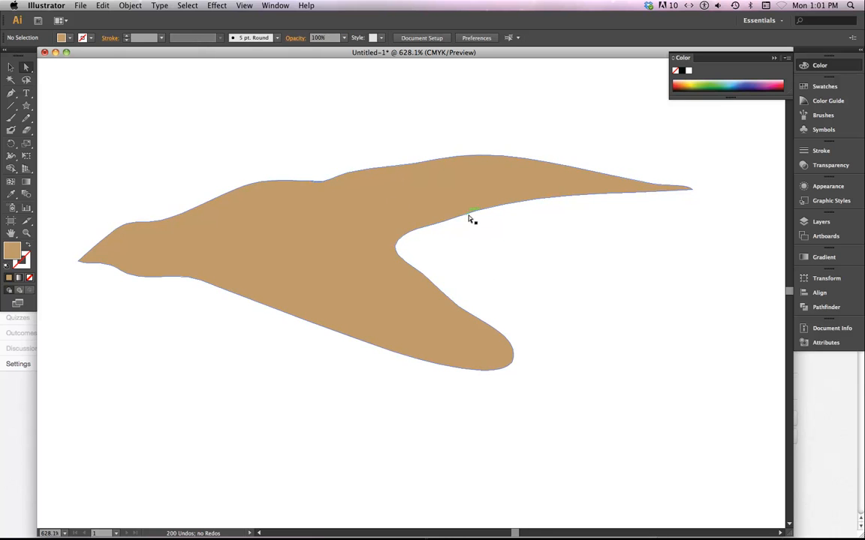
Pull the tip of the bird's upper wing down and outward, and adjust the anchor point just above the tip.
left_click(468, 214)
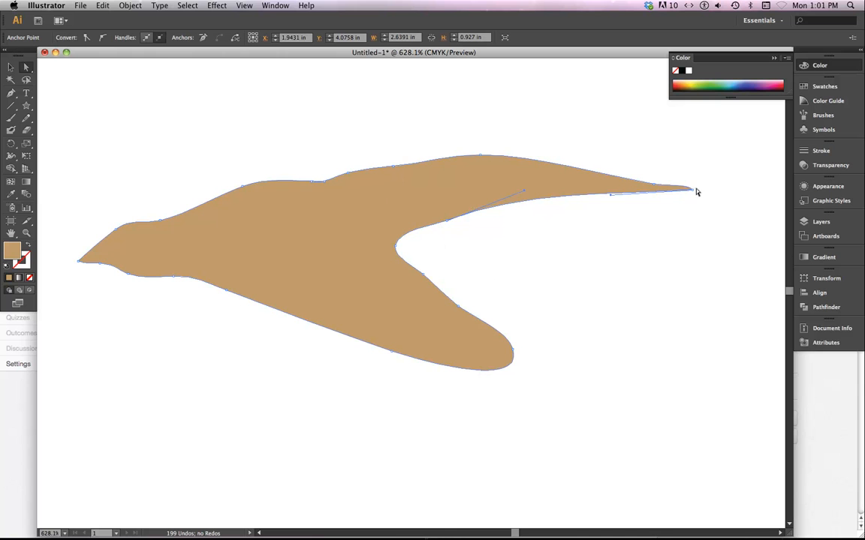
left_click_drag(688, 187, 698, 208)
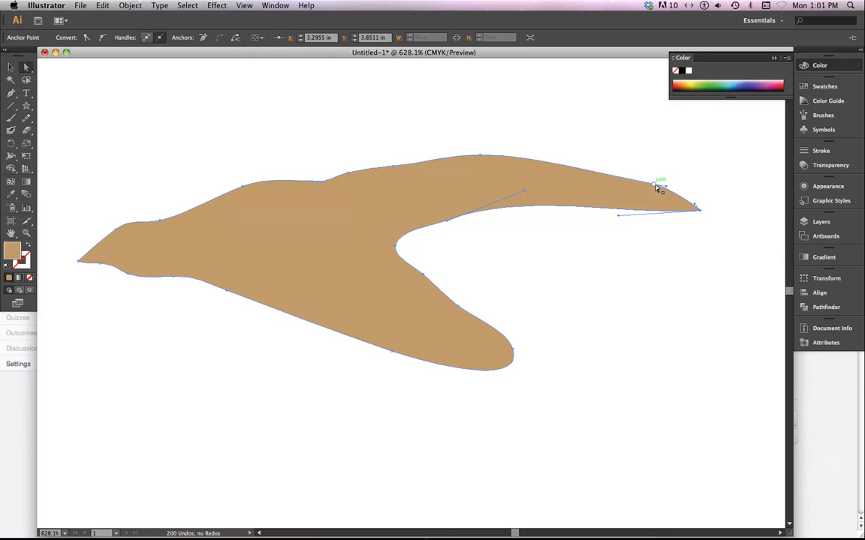
mouse_move(657, 186)
left_mouse_down()
mouse_move(668, 204)
mouse_move(658, 183)
left_mouse_up()
Pull apart the overlapping anchor points on the bird's back and remove the stray one with the Pen tool, clearing the notch.
left_click_drag(314, 182, 315, 190)
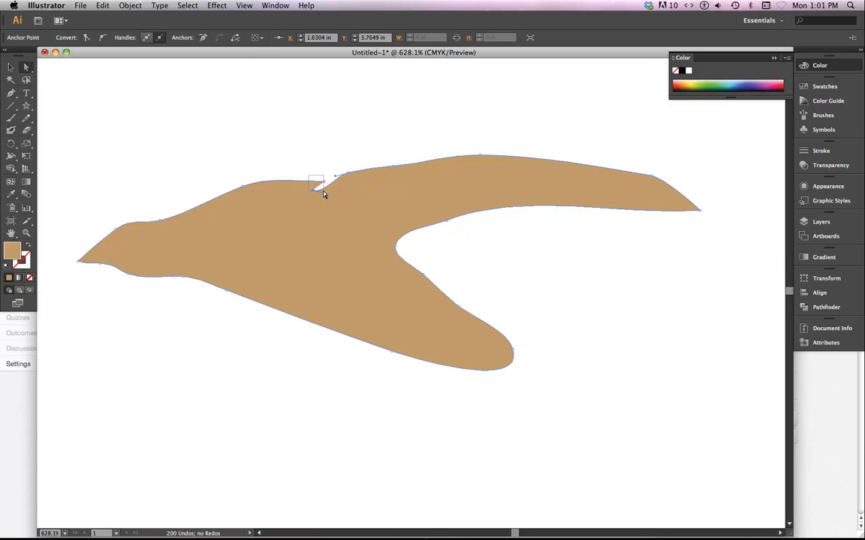
left_click_drag(324, 193, 324, 193)
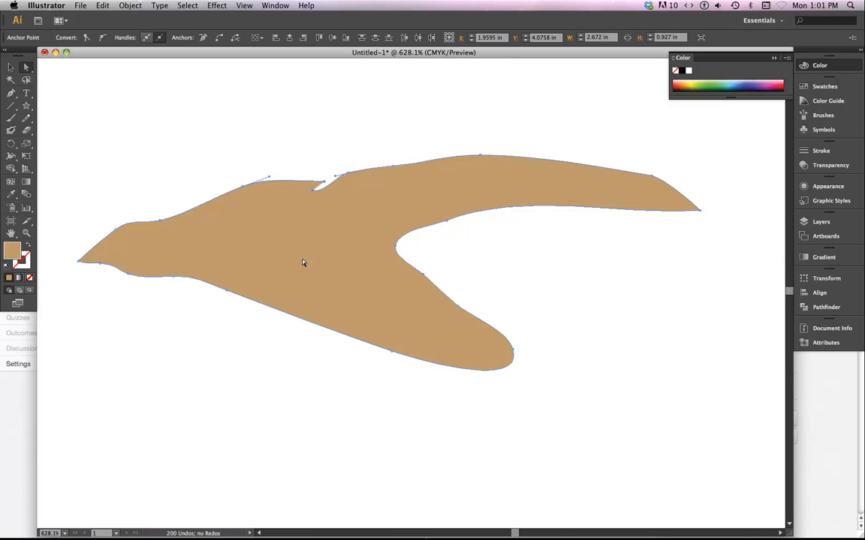
key("super")
key("p")
left_click(314, 194)
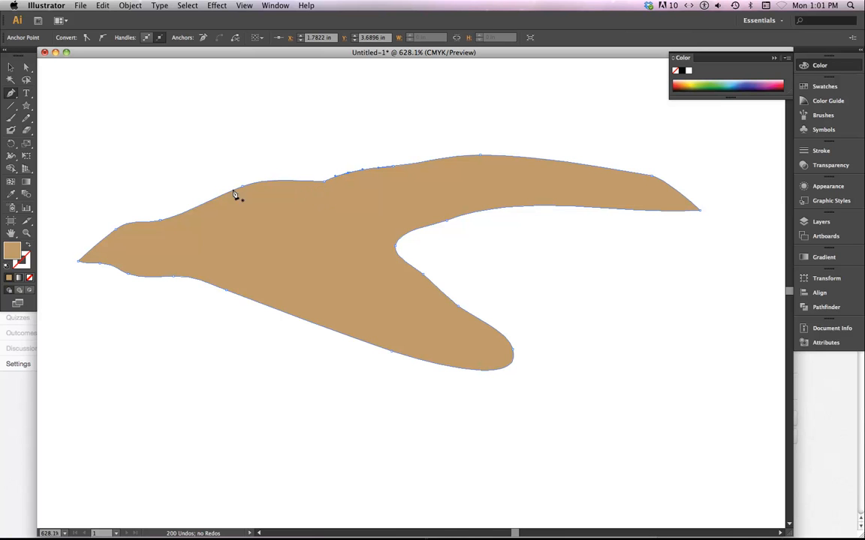
Refine the tan bird's belly, lower wing tip and inner wing curve with the Direct Selection tool, narrowing the wing tip to a point.
left_click(26, 67)
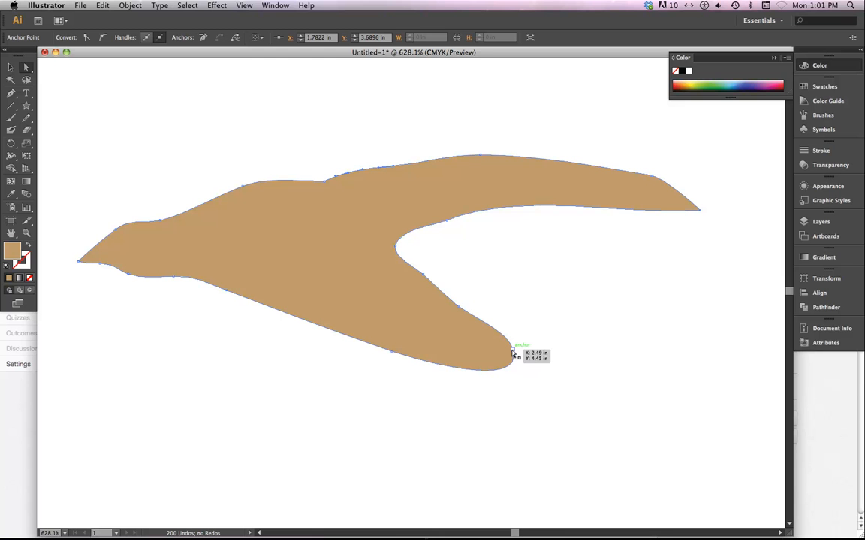
left_click_drag(221, 287, 240, 278)
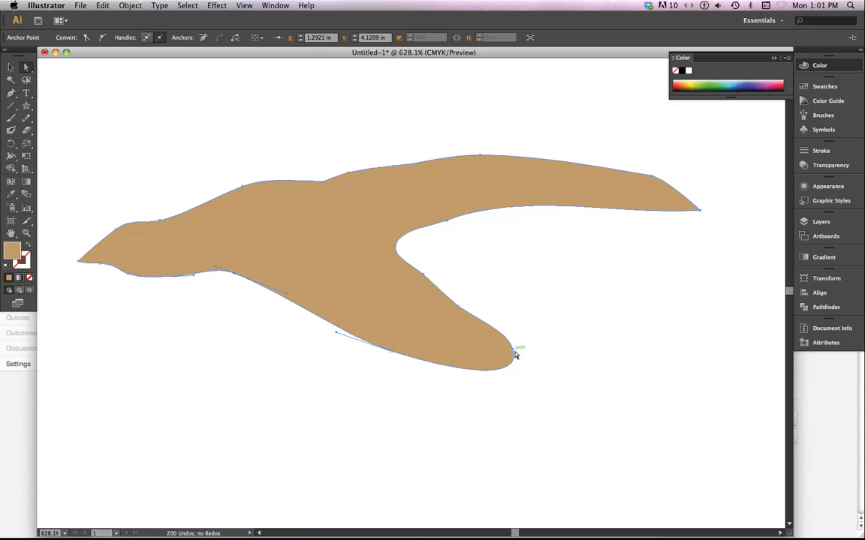
left_click_drag(515, 353, 524, 376)
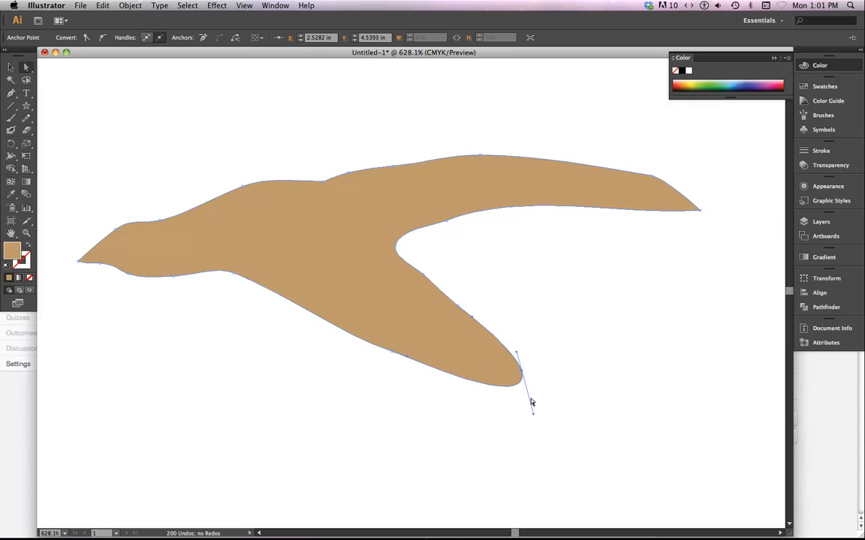
left_click_drag(534, 415, 523, 378)
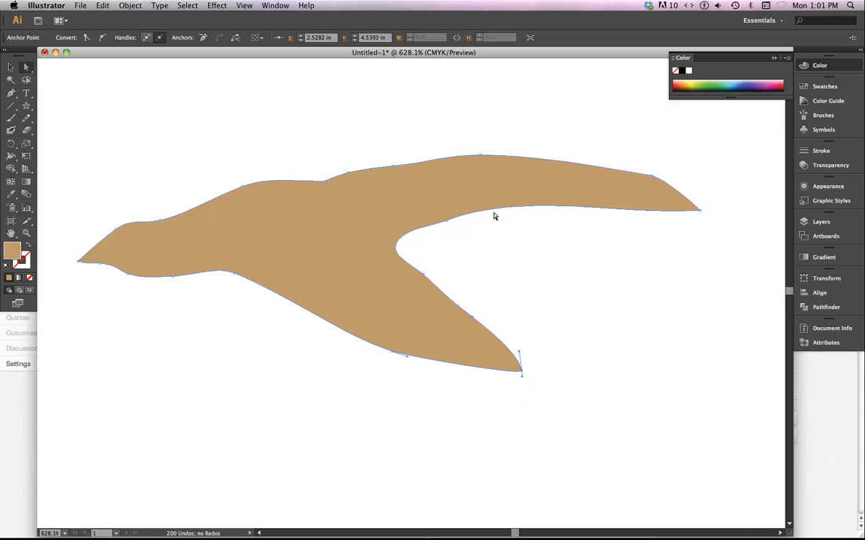
left_click_drag(449, 224, 443, 221)
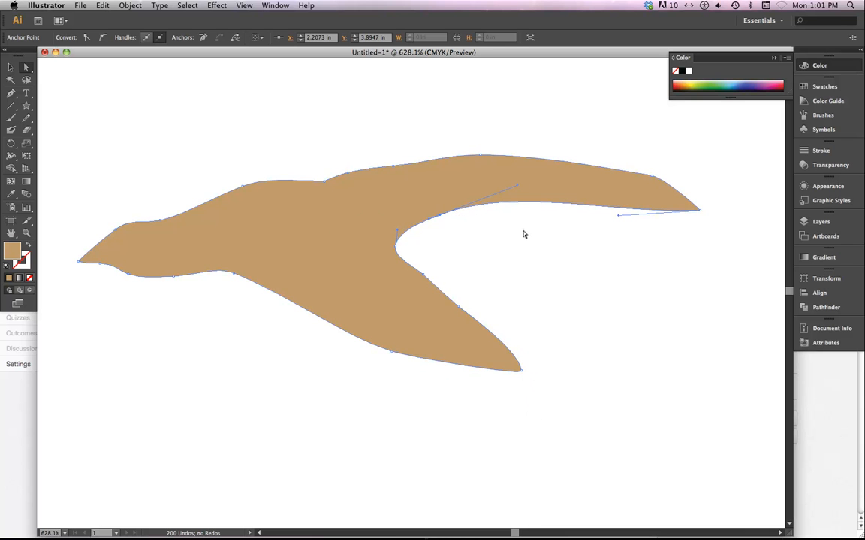
Select the tan bird and the yellow-green animal together and make a blend between them.
key("super+minus")
key("super+minus")
key("super+minus")
key("super+minus")
key("super+minus")
key("super+minus")
key("super+minus")
key("super+minus")
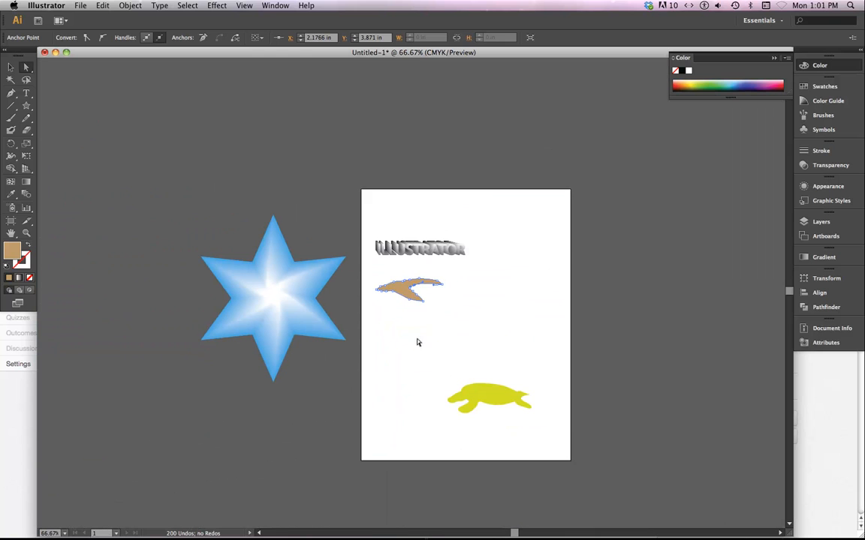
key("z")
left_click_drag(370, 266, 522, 426)
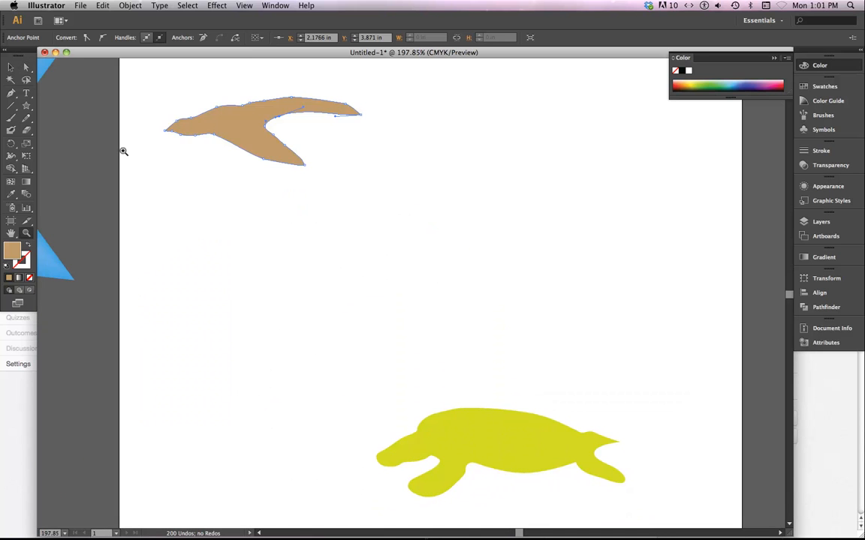
left_click(11, 67)
left_click_drag(226, 88, 535, 496)
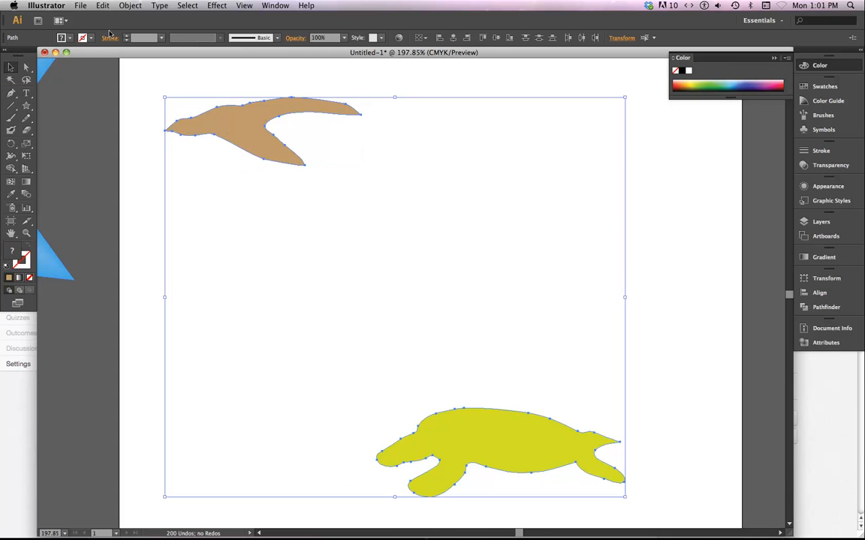
left_click(130, 6)
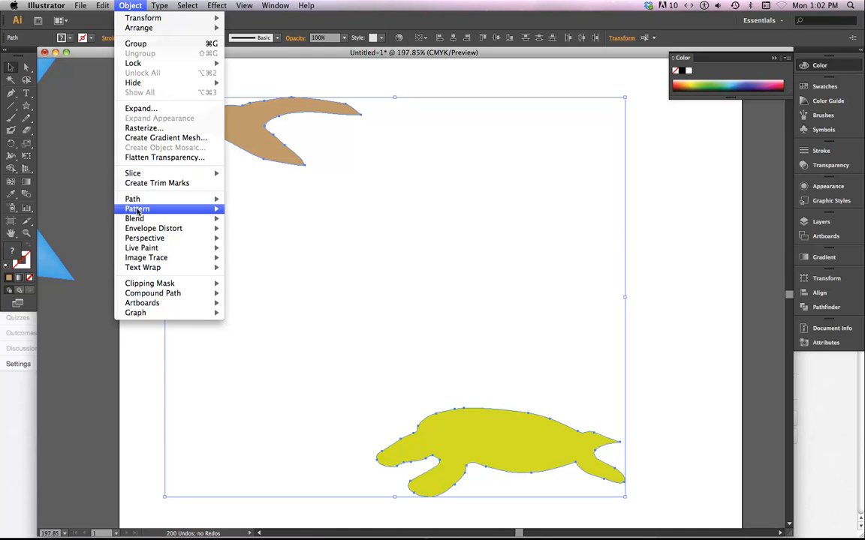
mouse_move(137, 210)
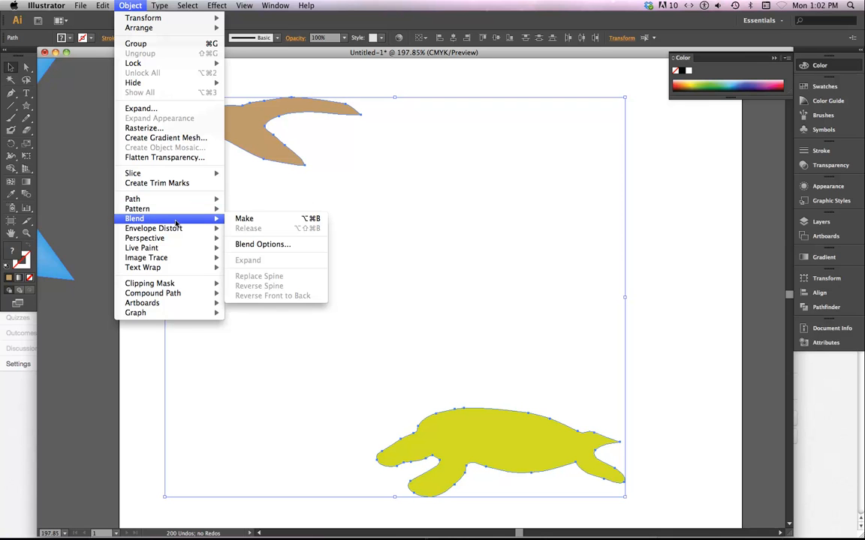
left_click(247, 219)
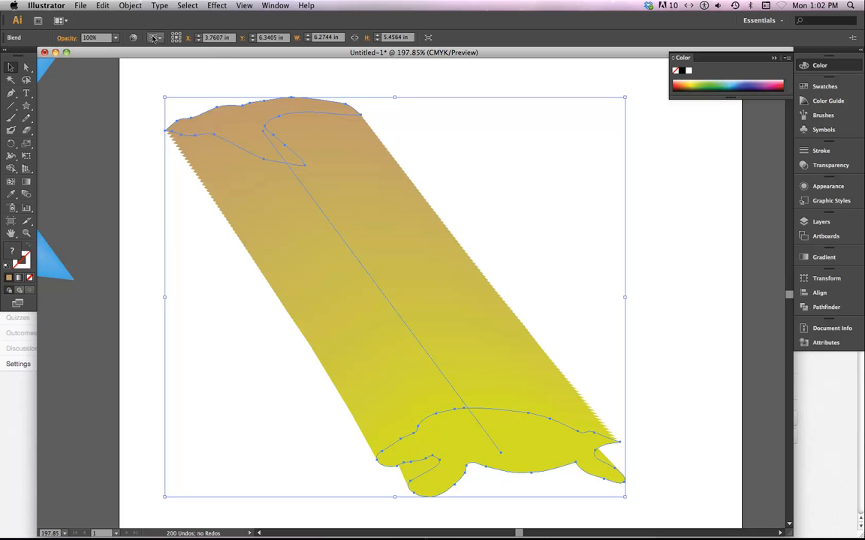
Set the blend's spacing to Specified Steps with 7 steps, with the preview turned on.
left_click(127, 6)
mouse_move(129, 218)
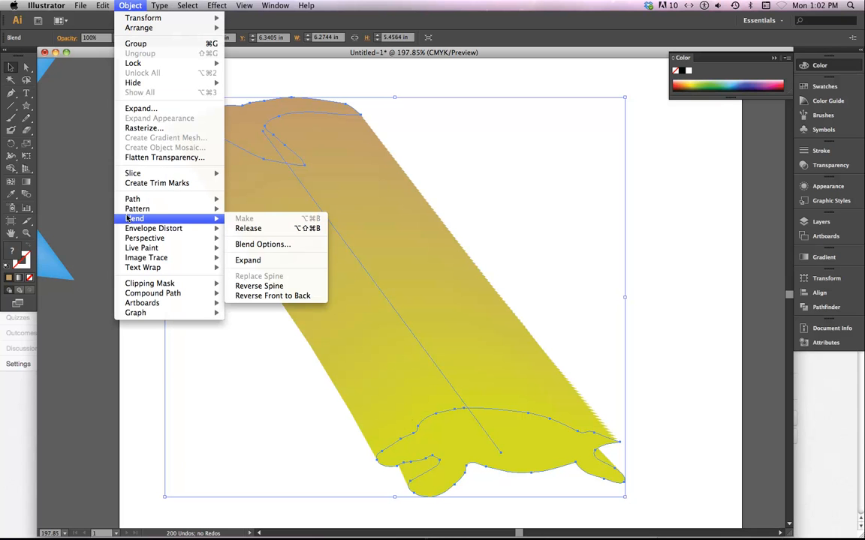
left_click(282, 247)
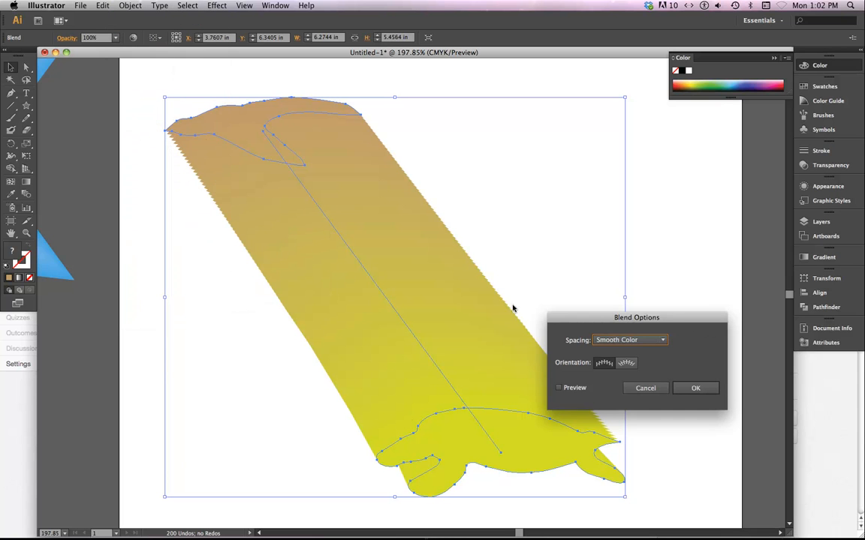
left_click(664, 342)
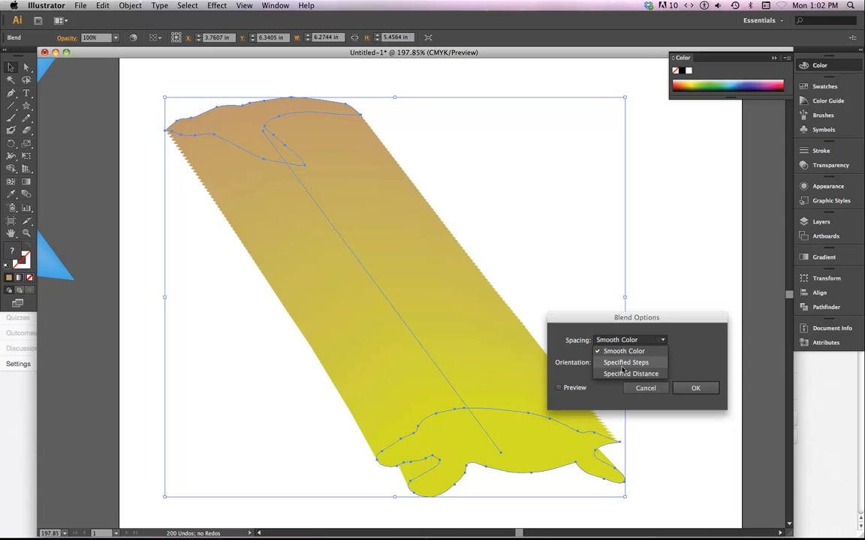
left_click(638, 361)
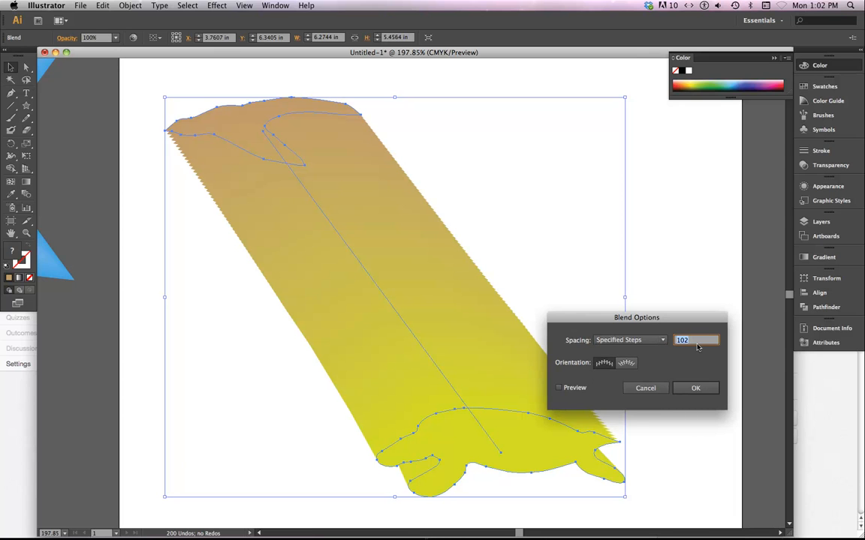
type("7")
left_click(559, 388)
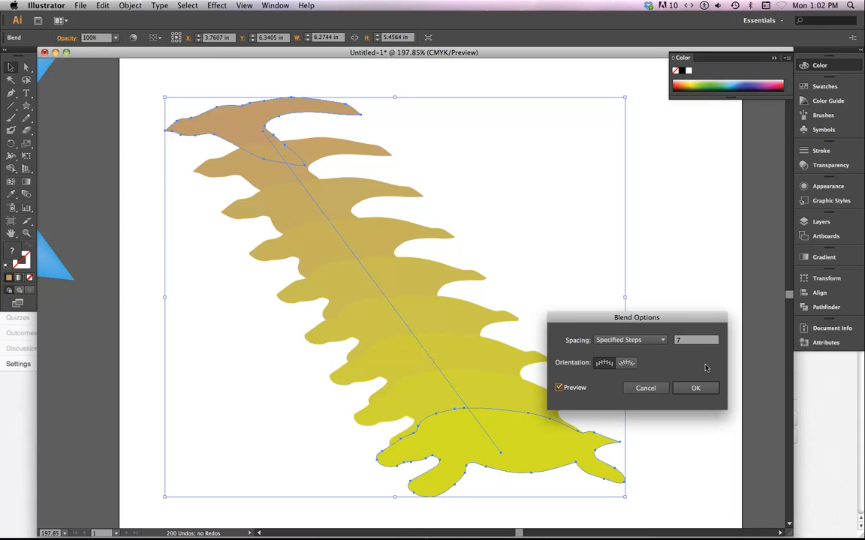
left_click(697, 388)
Spread out the blend by moving the yellow-green animal to the artboard's lower-right corner and the tan bird above the ILLUSTRATOR text.
key("super+1")
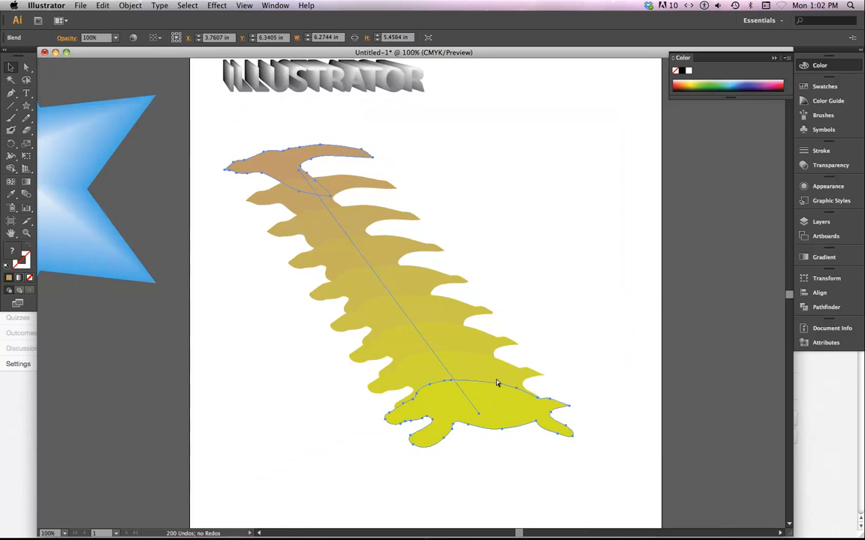
key("super+minus")
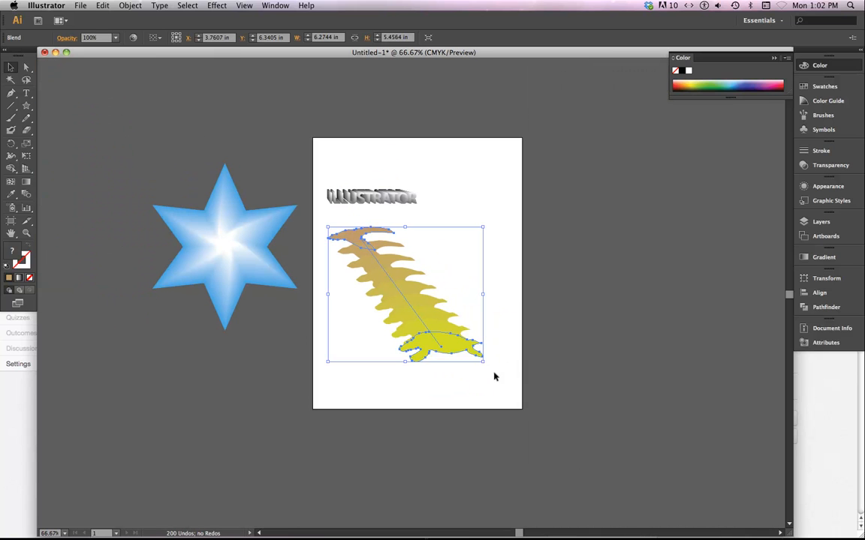
left_click(26, 67)
left_click(463, 384)
left_click_drag(449, 349, 492, 397)
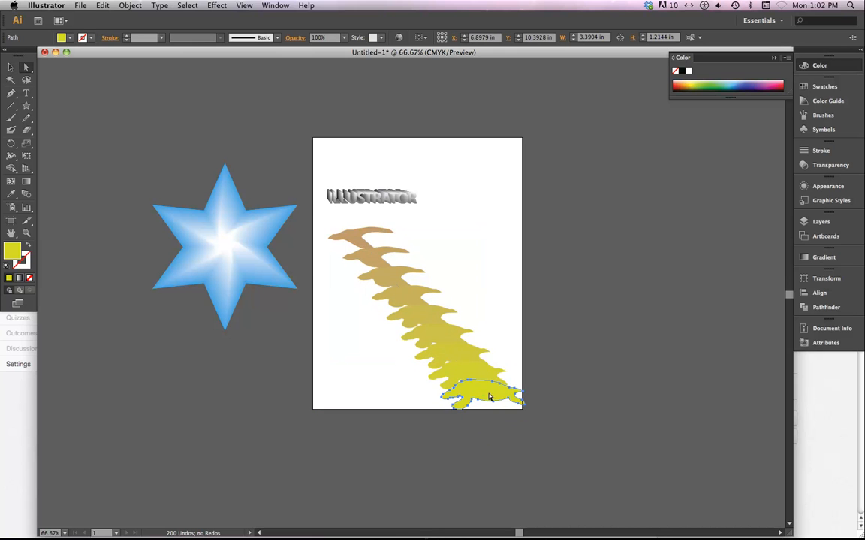
left_click_drag(350, 239, 347, 159)
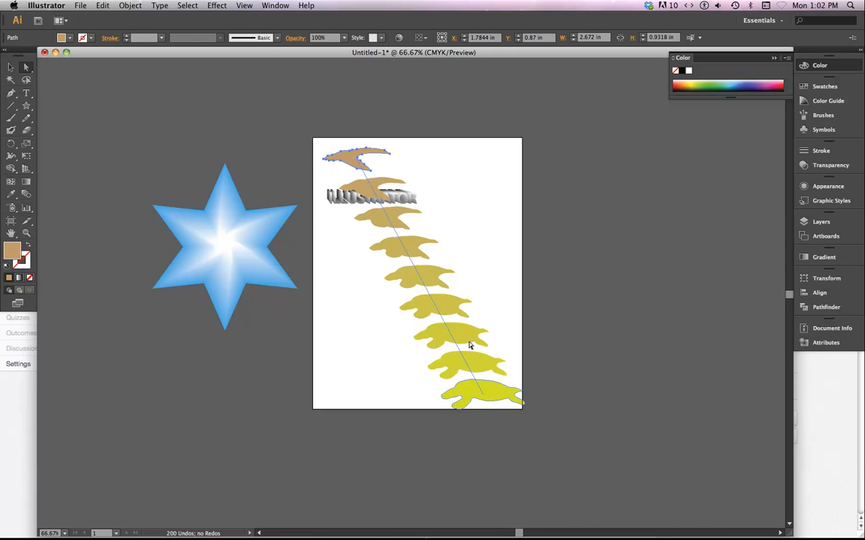
Try adding an anchor point to the middle of the blend's spine with the Pen tool, and undo it.
left_click(432, 301)
key("p")
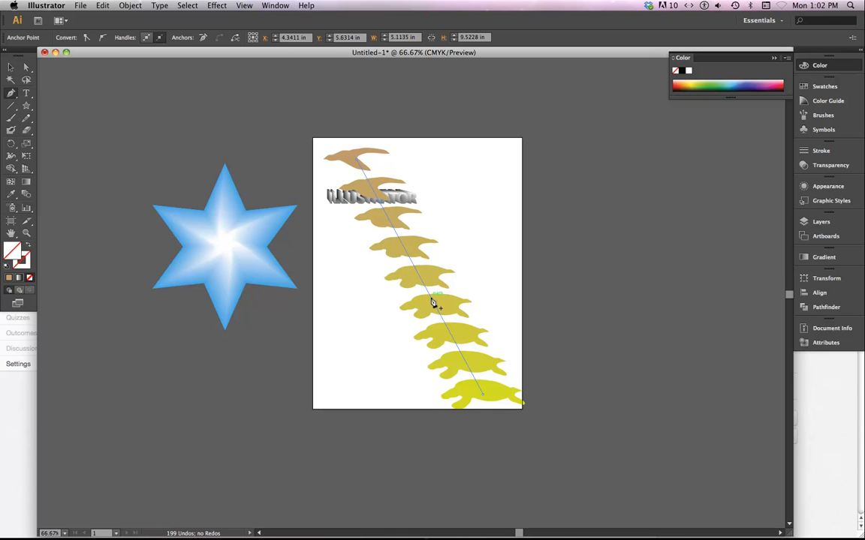
left_click(421, 281)
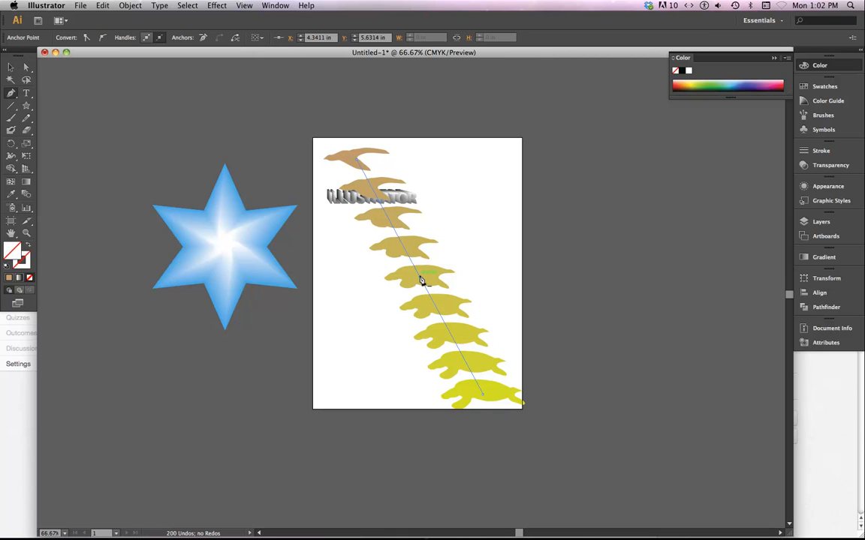
key("a")
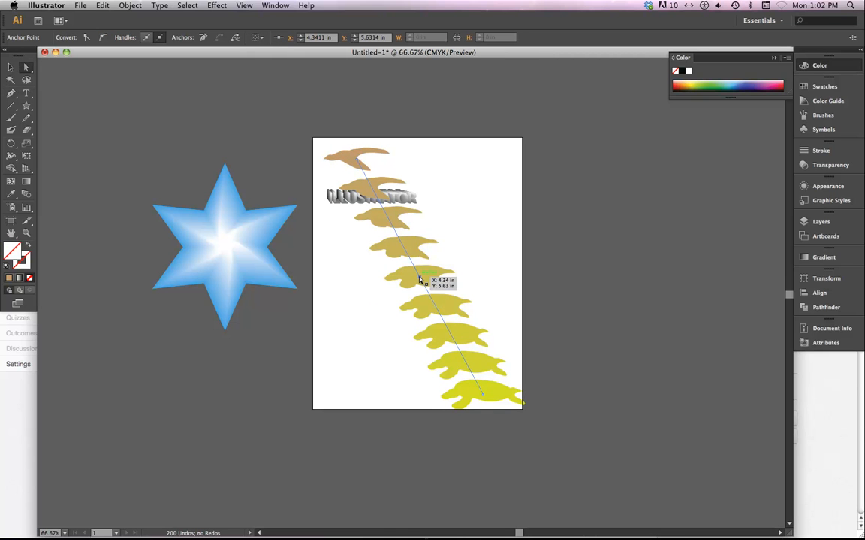
key("super+z")
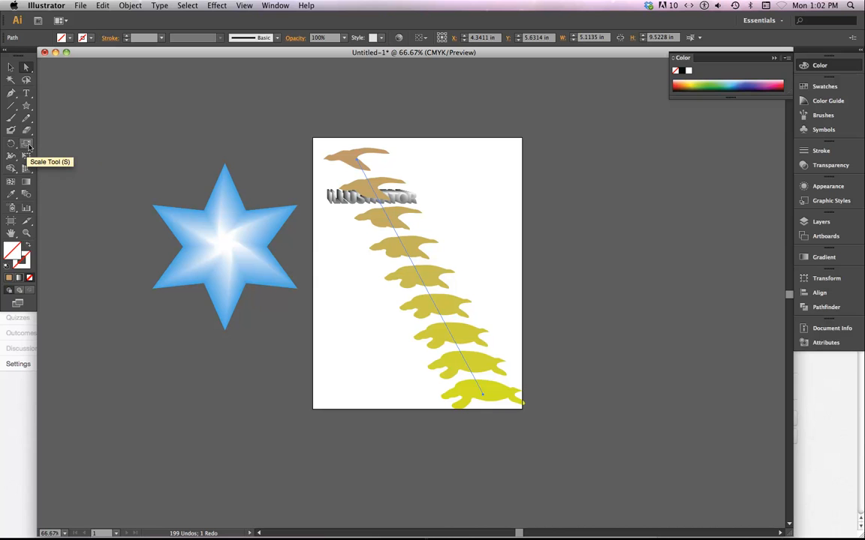
Add an anchor point to the middle of the blend's spine with the Reshape tool and pull it up and outward to curve the spine.
left_click_drag(26, 143, 52, 157)
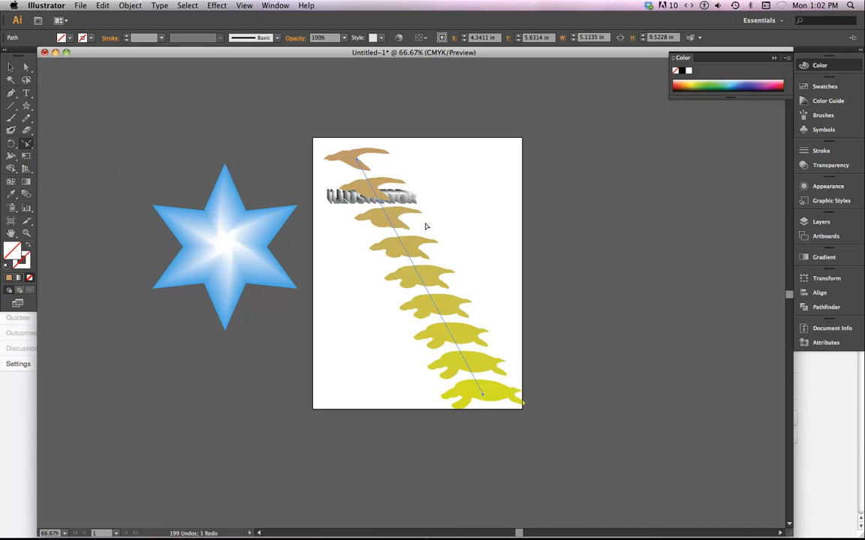
left_click(415, 270)
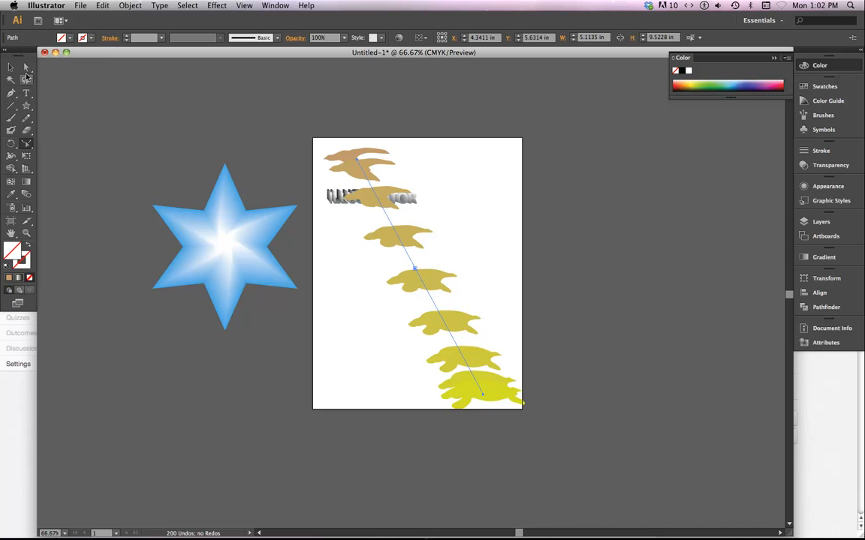
left_click(25, 66)
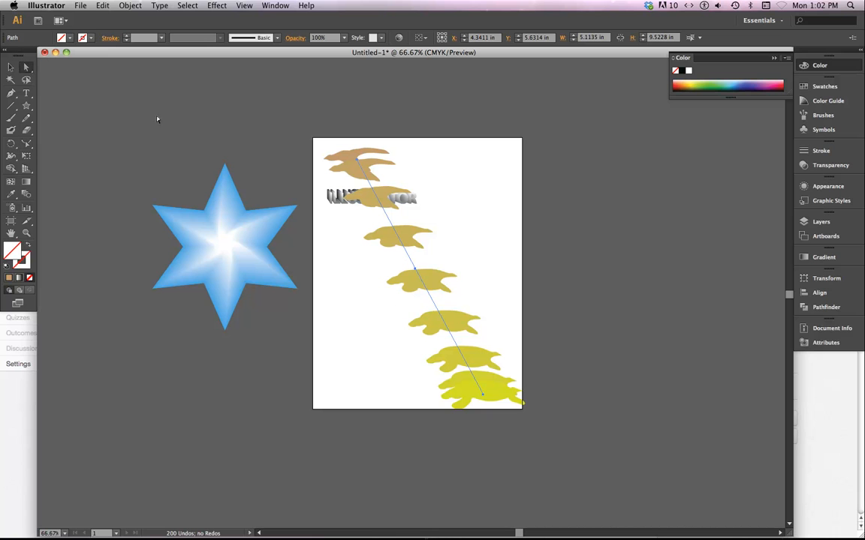
left_click(416, 272)
left_click_drag(416, 272, 467, 228)
left_click_drag(334, 163, 356, 159)
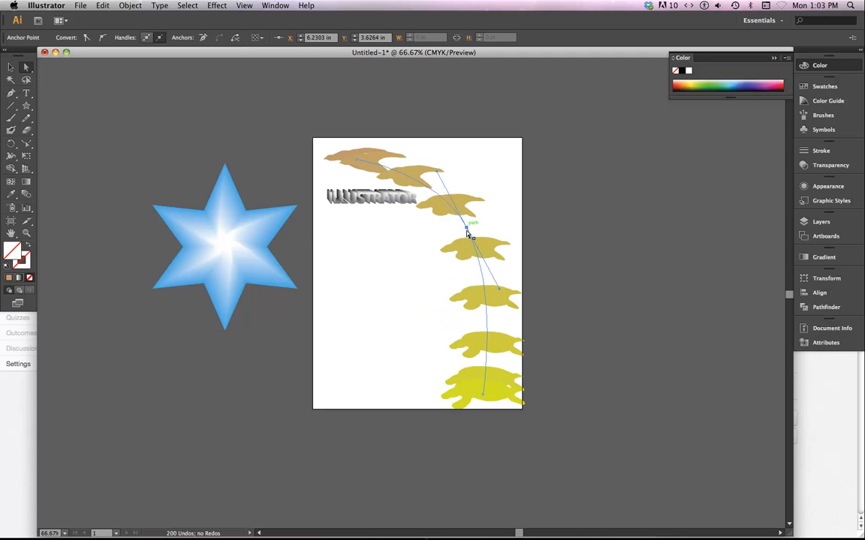
Widen the spine's arc by moving its middle anchor beyond the artboard and its lower end below the page, and lengthen the middle anchor's lower handle.
left_click_drag(467, 232, 570, 148)
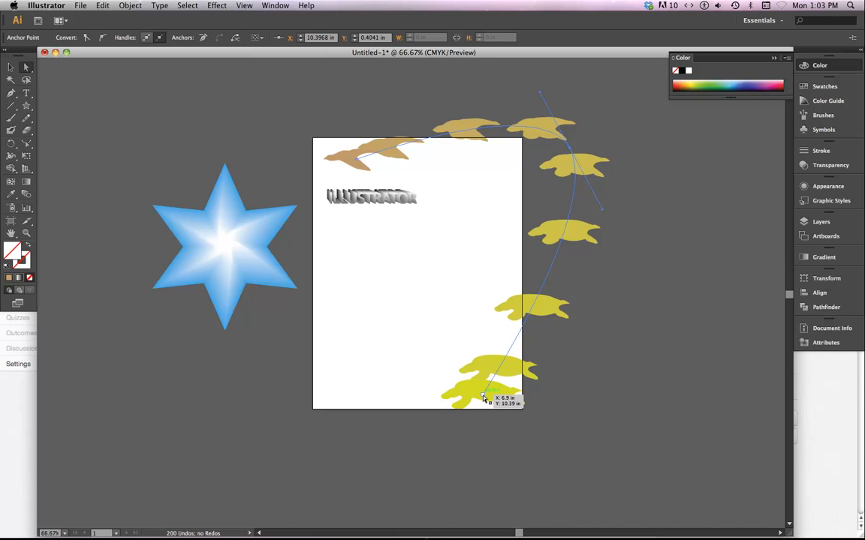
left_click_drag(484, 397, 404, 475)
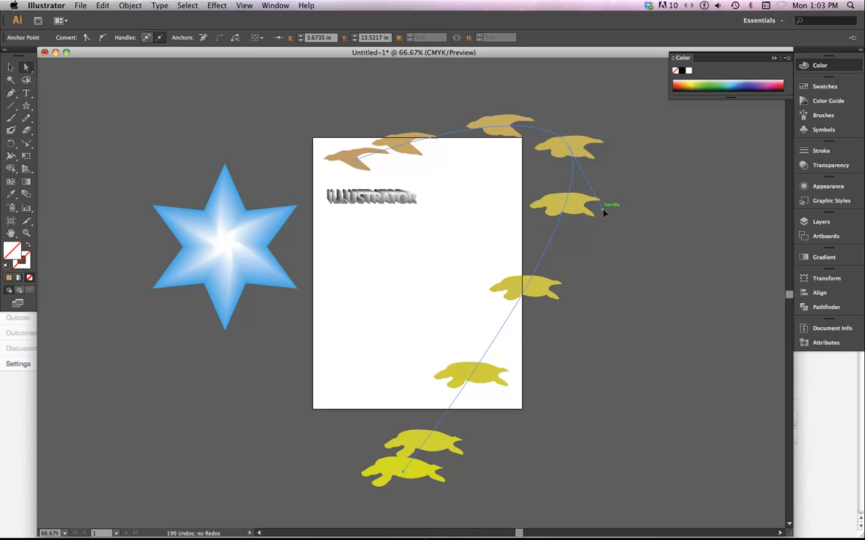
left_click_drag(604, 213, 638, 308)
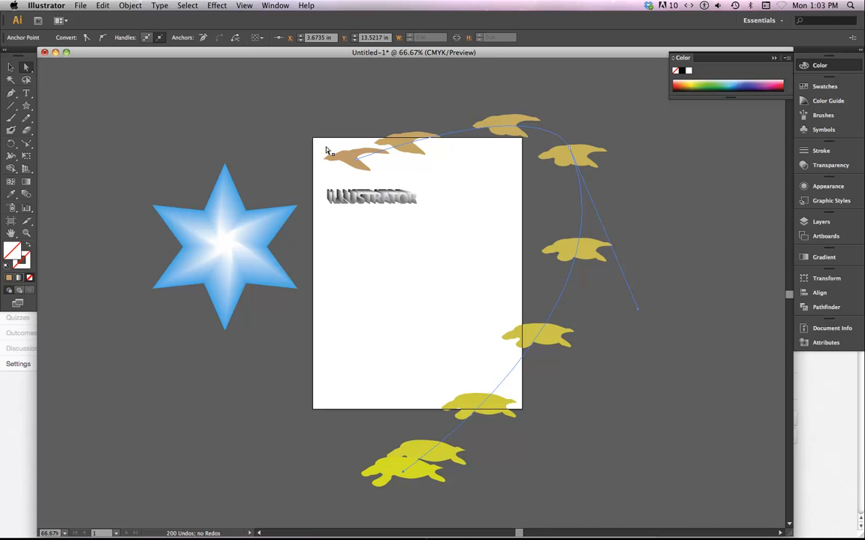
Expand the blend with Object and Fill enabled.
left_click(132, 8)
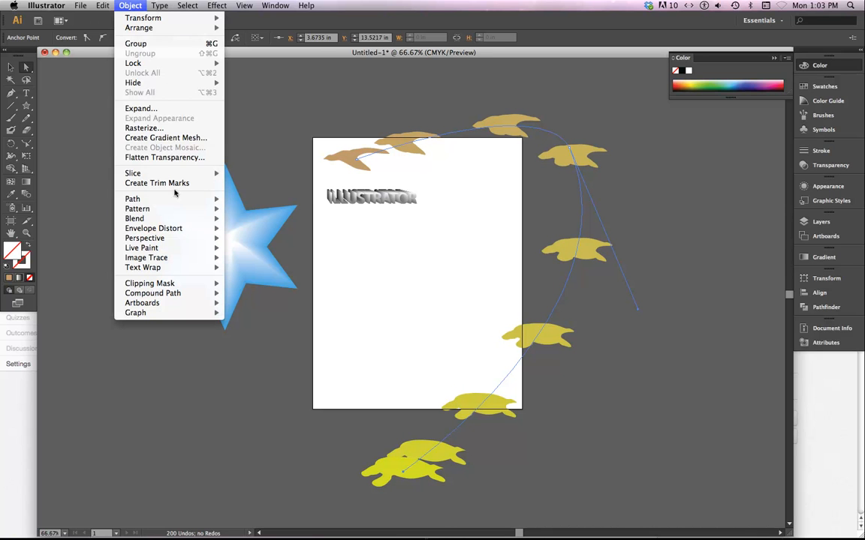
left_click(147, 109)
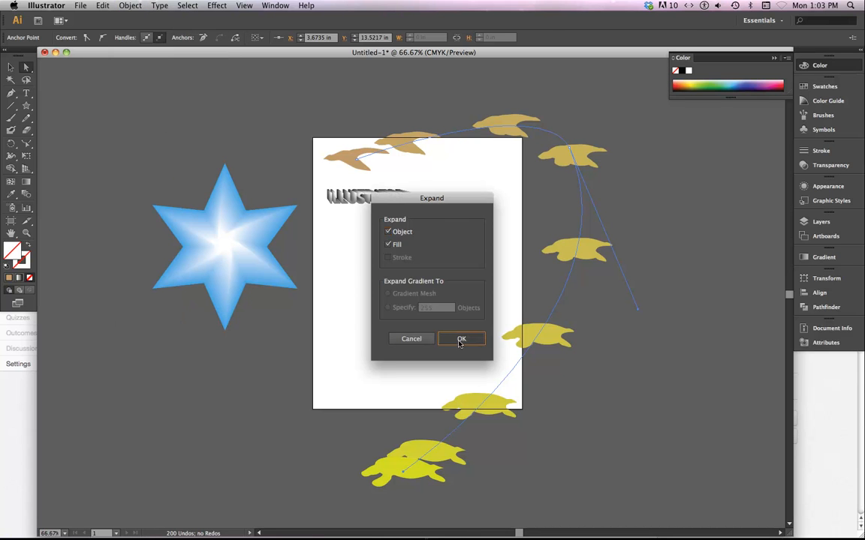
key("Return")
Deselect the expanded blend and move individual bird shapes from its upper part to new positions around the artboard.
left_click(448, 230)
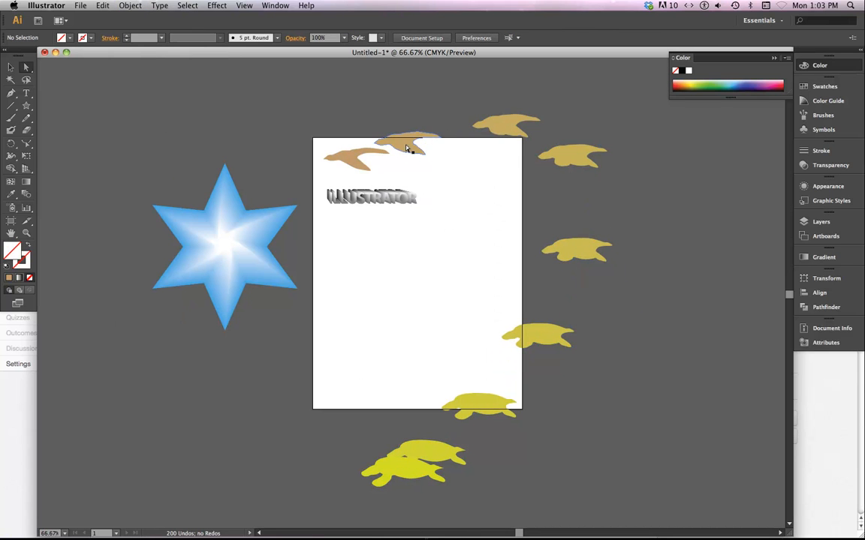
left_click_drag(399, 143, 524, 208)
left_click_drag(485, 122, 396, 108)
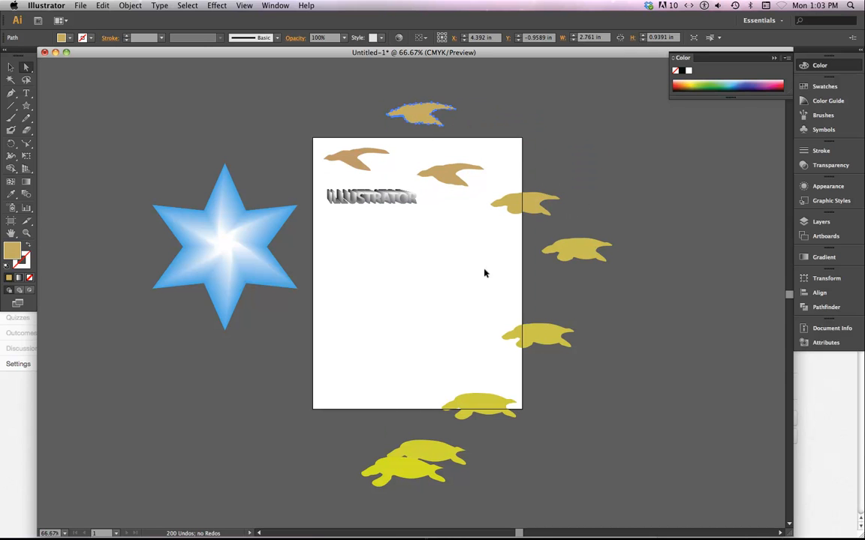
Examine the separate shape paths in Outline view, select the animal shape beside the artboard's lower edge, and return to Preview.
key("super+y")
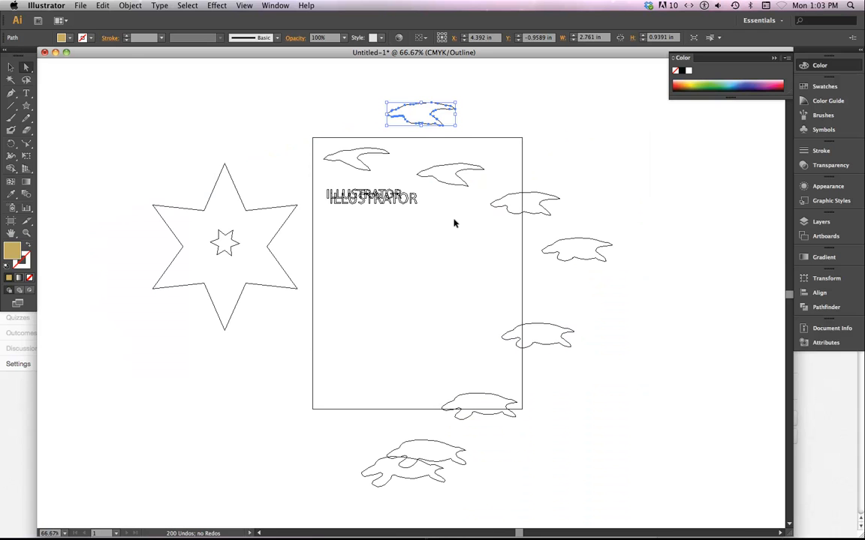
left_click(558, 332)
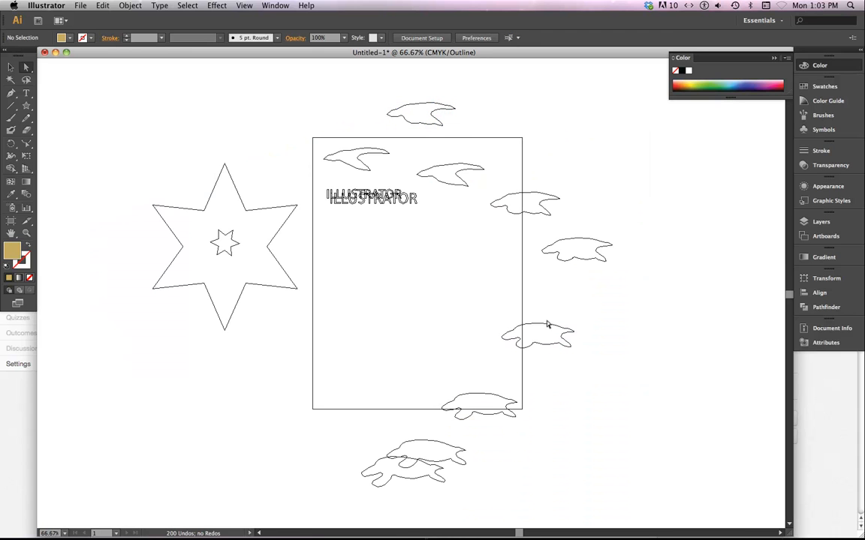
left_click(556, 346)
key("super+y")
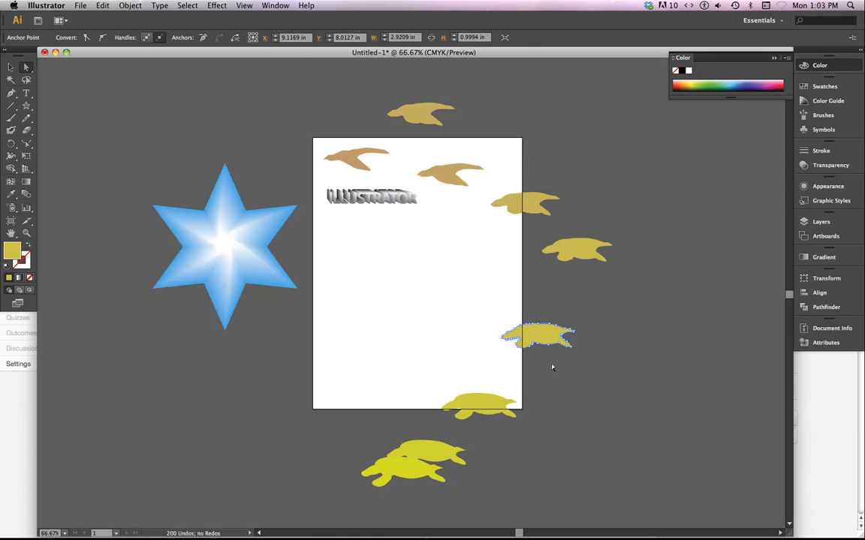
Move the lowest yellow animal shape off its overlapping neighbour to the empty area below and left of the star.
left_click(575, 255)
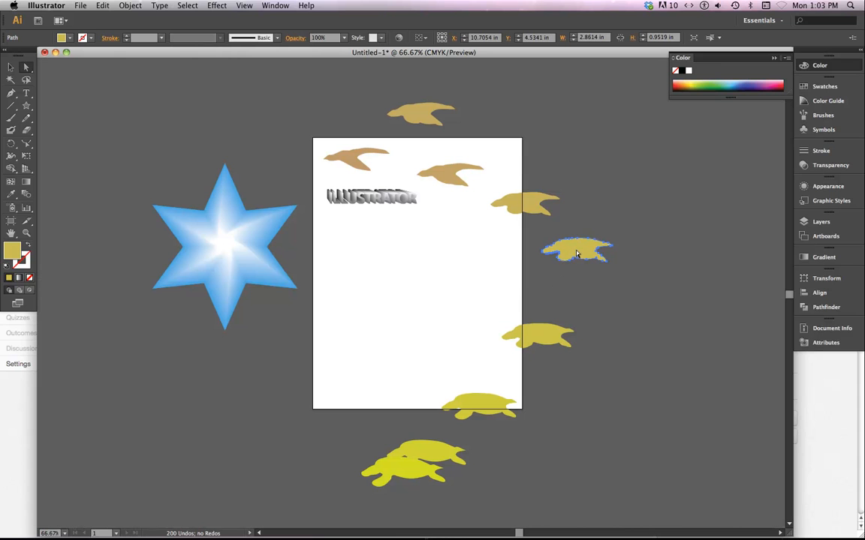
left_click(390, 472)
left_click_drag(390, 472, 123, 473)
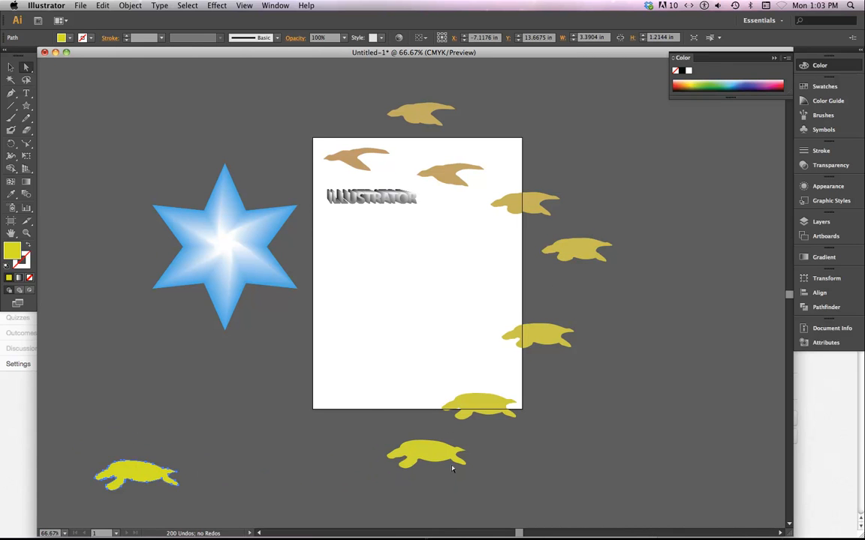
left_click_drag(430, 453, 234, 475)
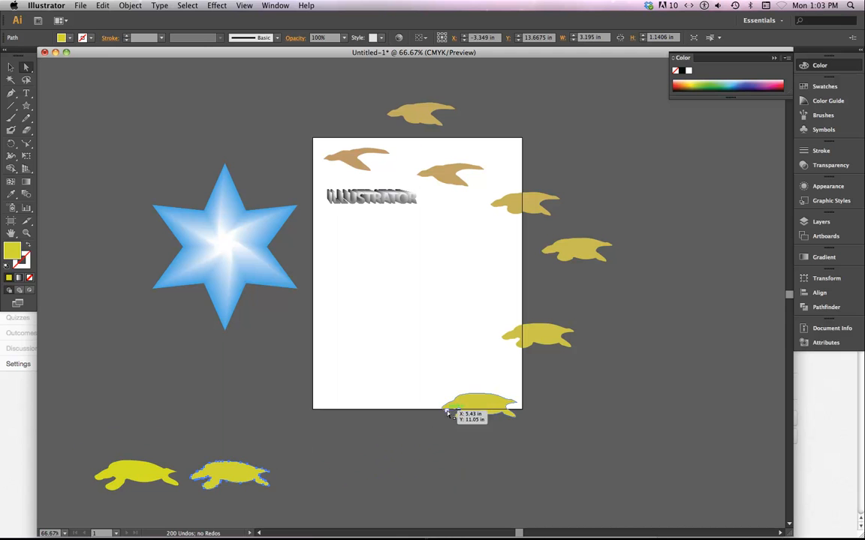
left_click_drag(480, 407, 328, 469)
left_click_drag(539, 334, 420, 469)
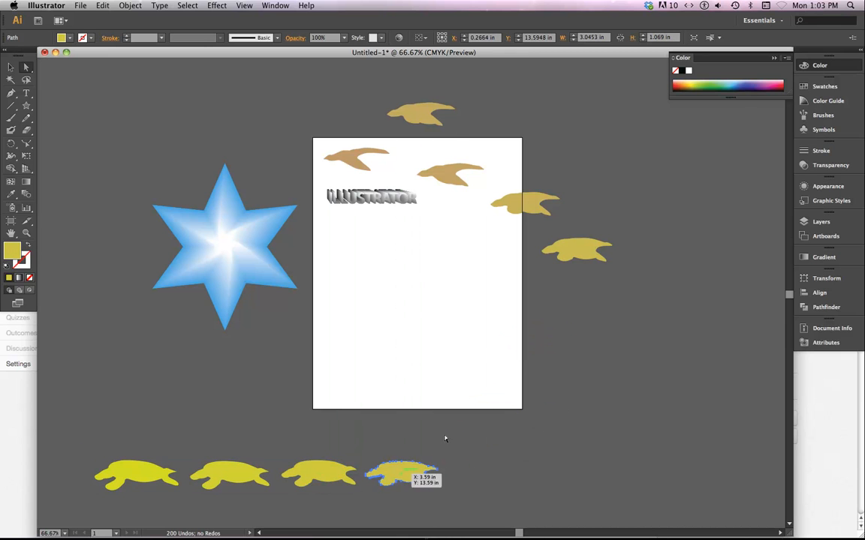
left_click_drag(583, 253, 487, 476)
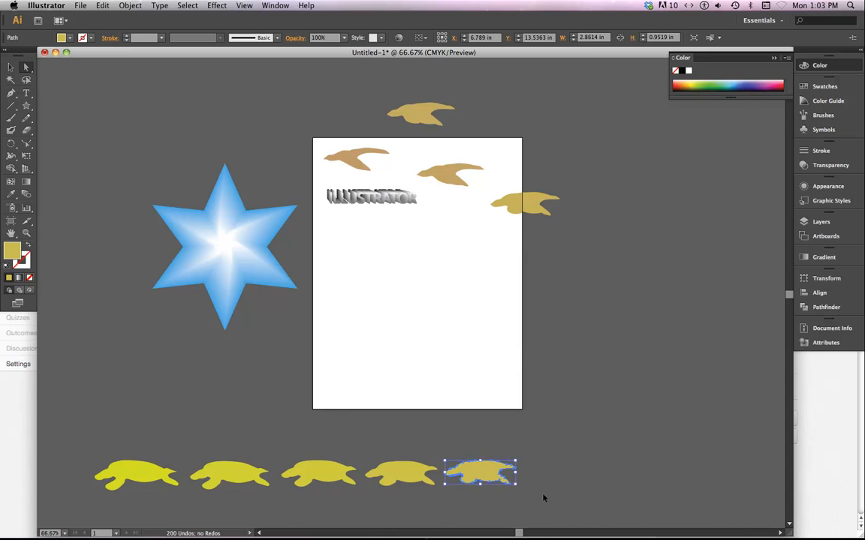
key("super+z")
key("super+z")
key("super+z")
key("super+z")
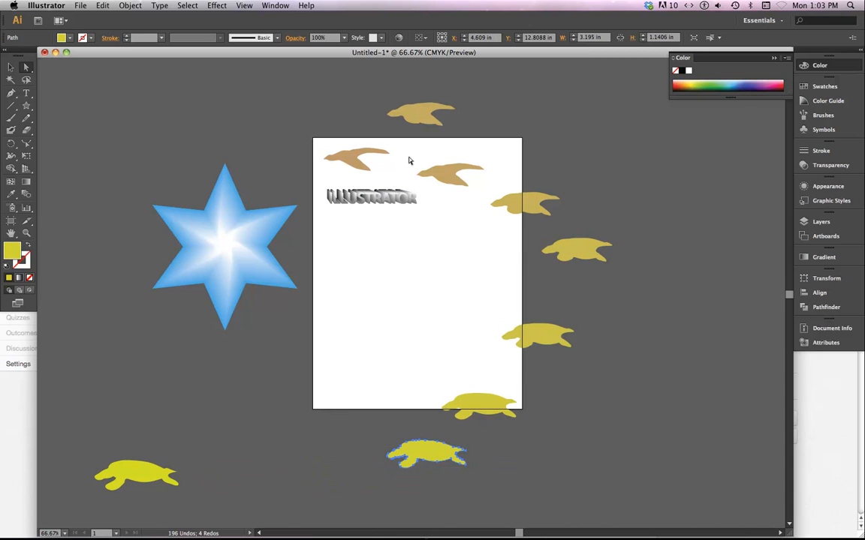
Move the remaining eight shapes into a row beside the yellow animal below the artboard, alternating bird-like and animal-like shapes.
left_click_drag(352, 161, 225, 471)
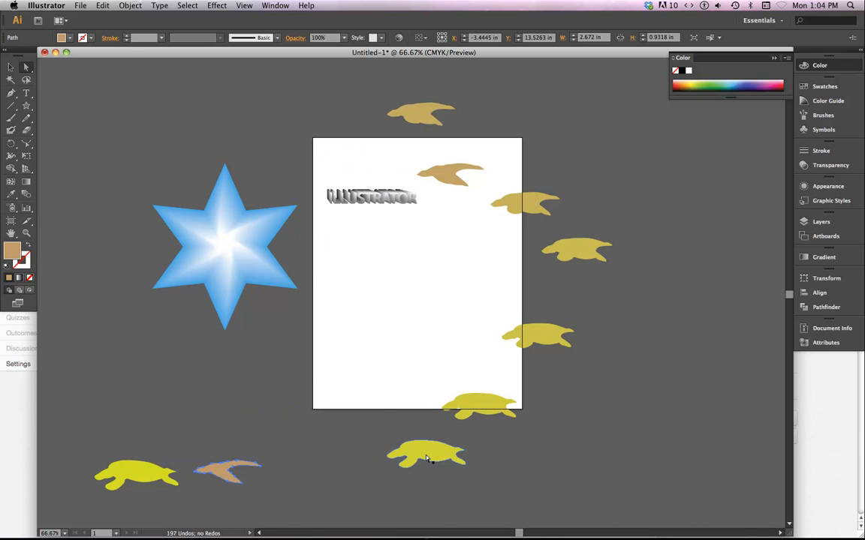
left_click_drag(427, 453, 307, 479)
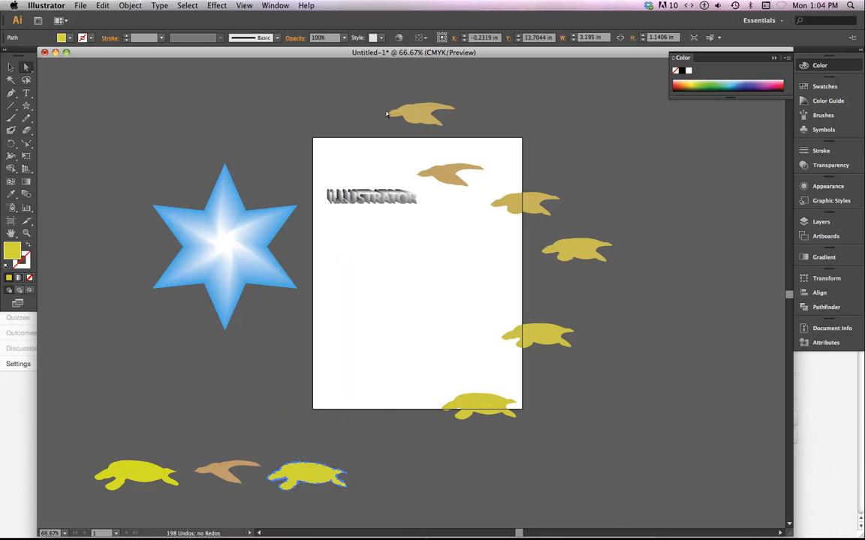
left_click_drag(411, 109, 402, 477)
left_click_drag(485, 412, 510, 480)
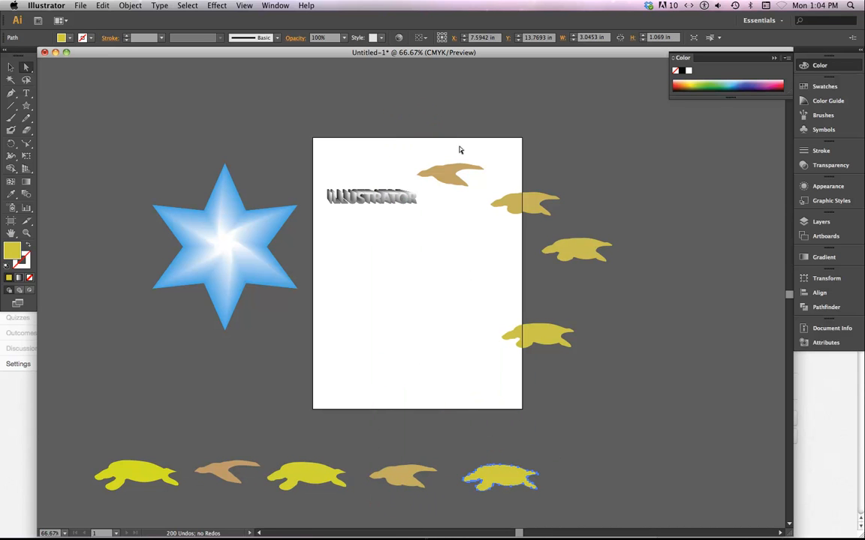
left_click_drag(447, 174, 585, 478)
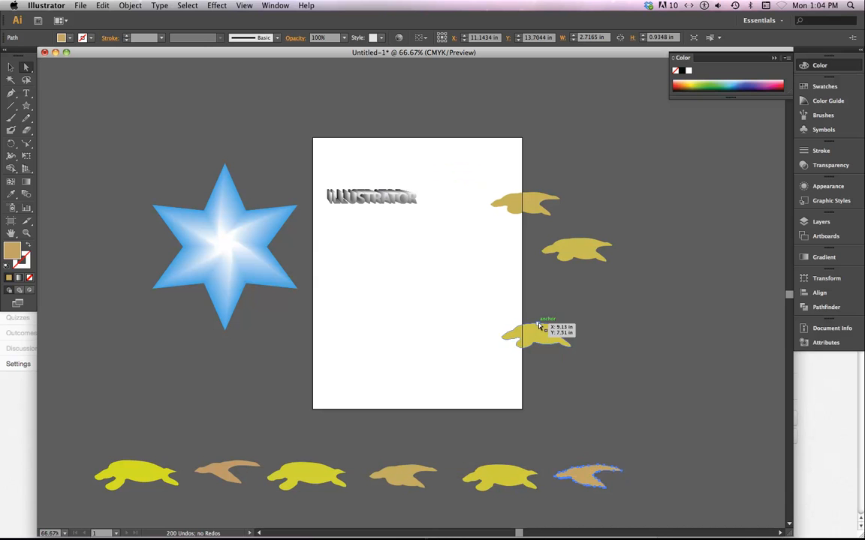
left_click_drag(547, 336, 687, 473)
left_click_drag(526, 203, 753, 471)
key("super+minus")
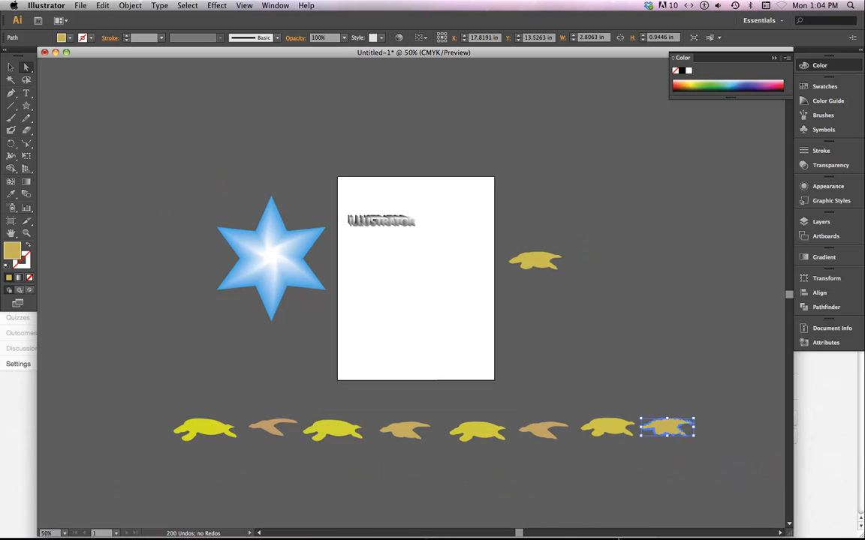
left_click_drag(537, 261, 735, 429)
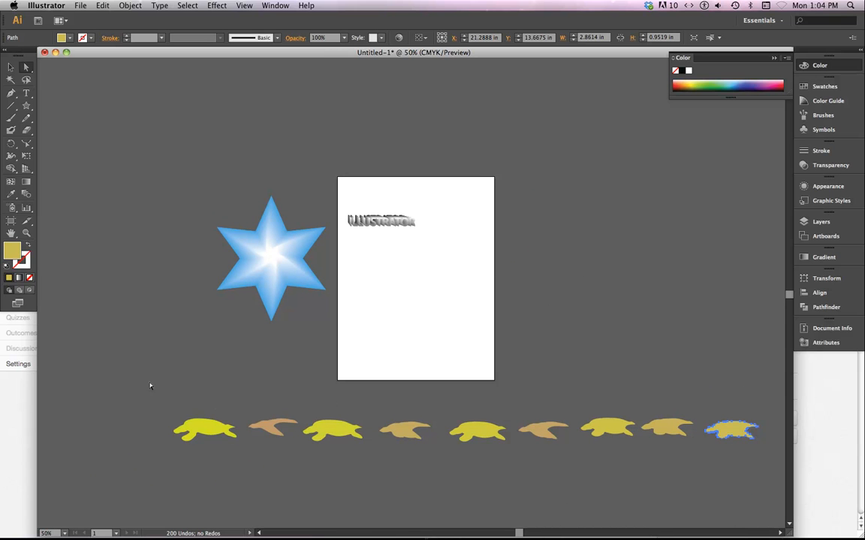
Select the entire row of nine shapes with the Selection tool and display the alignment options.
left_click_drag(151, 386, 783, 481)
left_click_drag(711, 469, 717, 467)
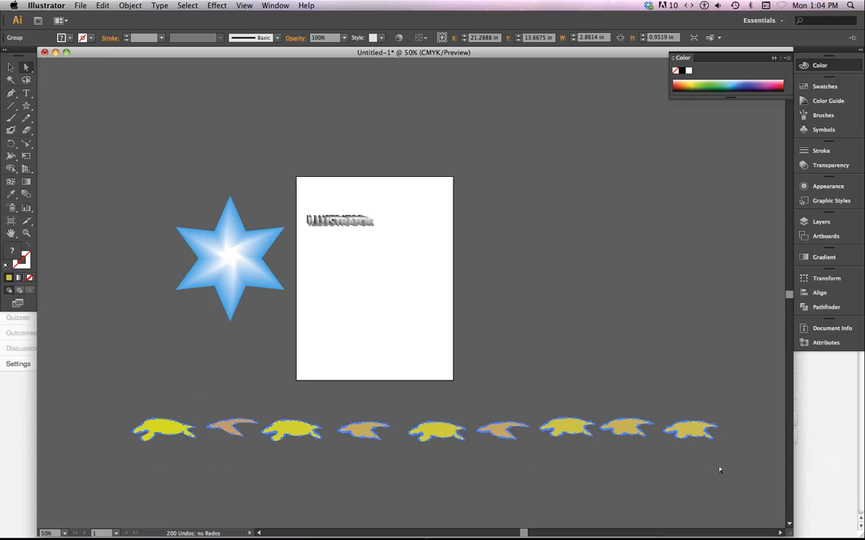
left_click(10, 66)
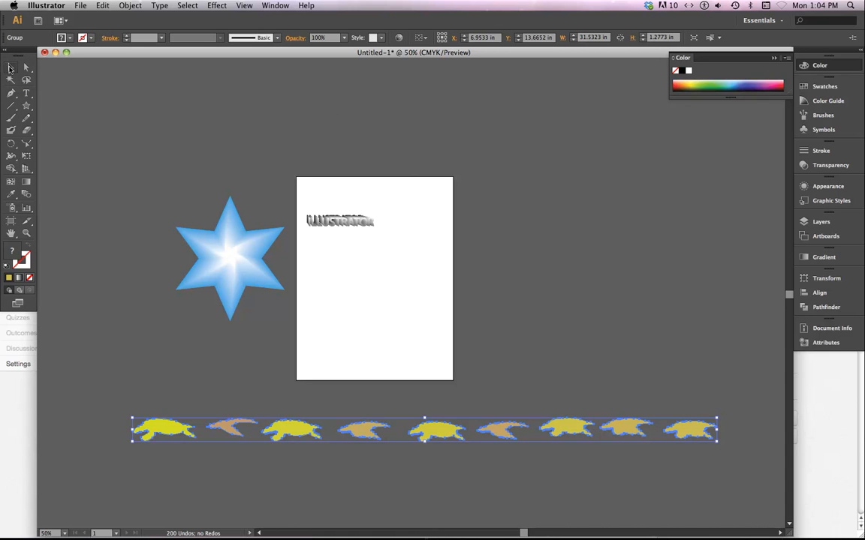
scroll(784, 484, "right", 2)
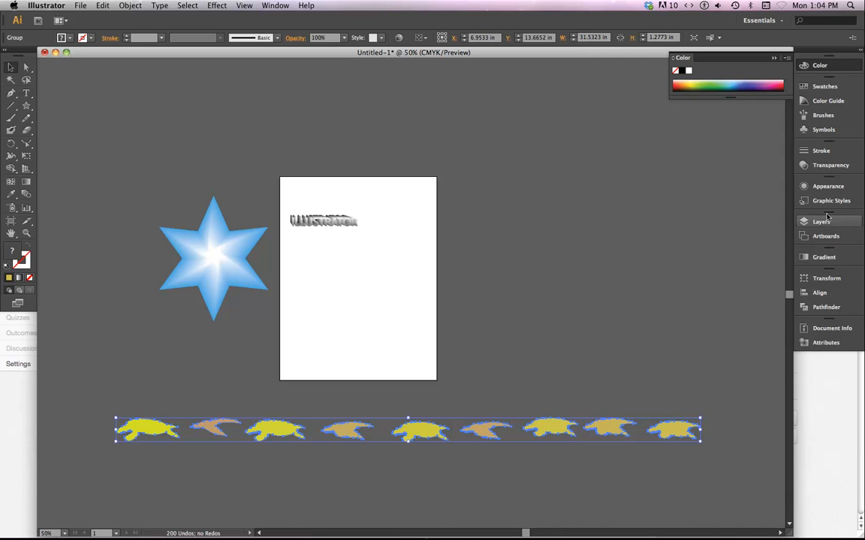
left_click(824, 297)
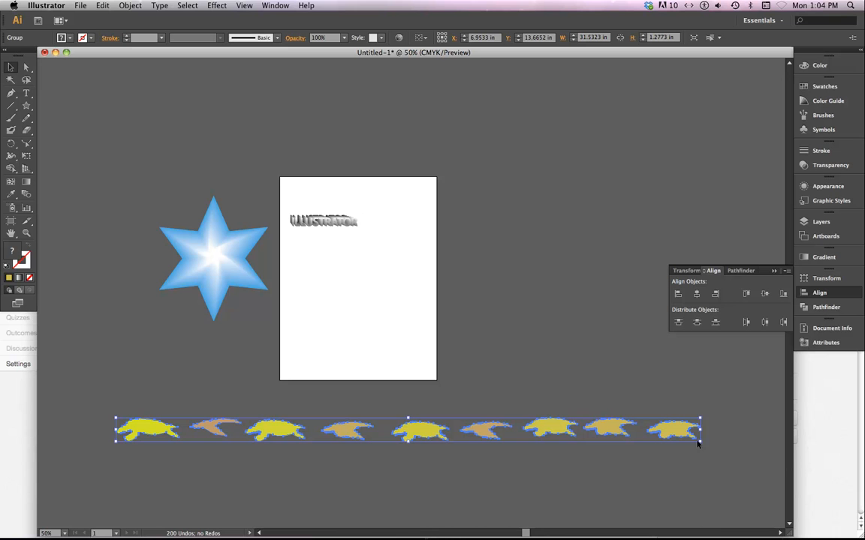
Scale the selected row down to about 5.8 in wide and move it onto the lower part of the artboard.
left_click_drag(701, 443, 575, 431)
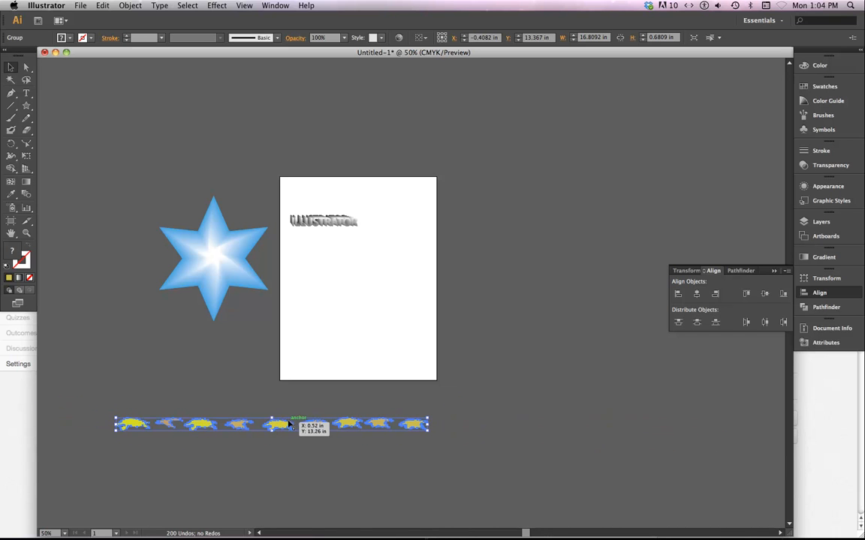
left_click_drag(289, 425, 443, 359)
key("super+0")
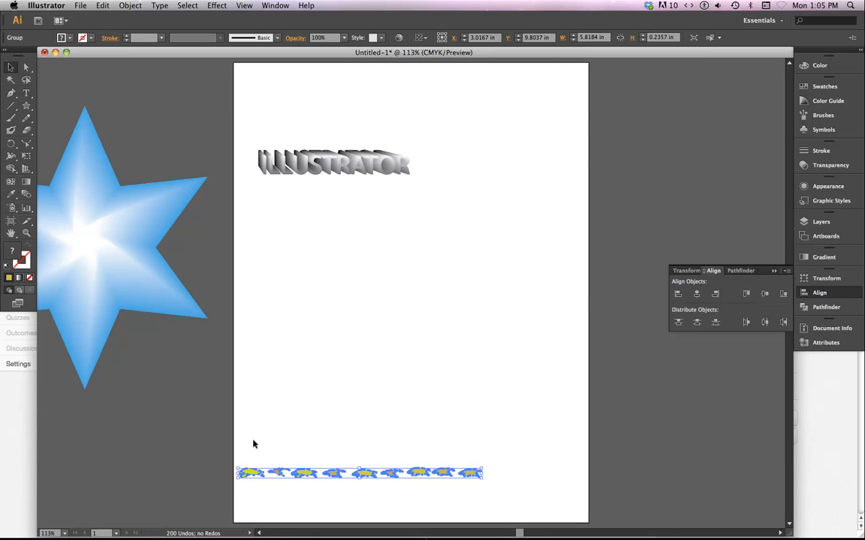
Ungroup the row, reselect all the shapes, and align them vertically by their top edges.
left_click_drag(249, 447, 492, 502)
left_click(128, 6)
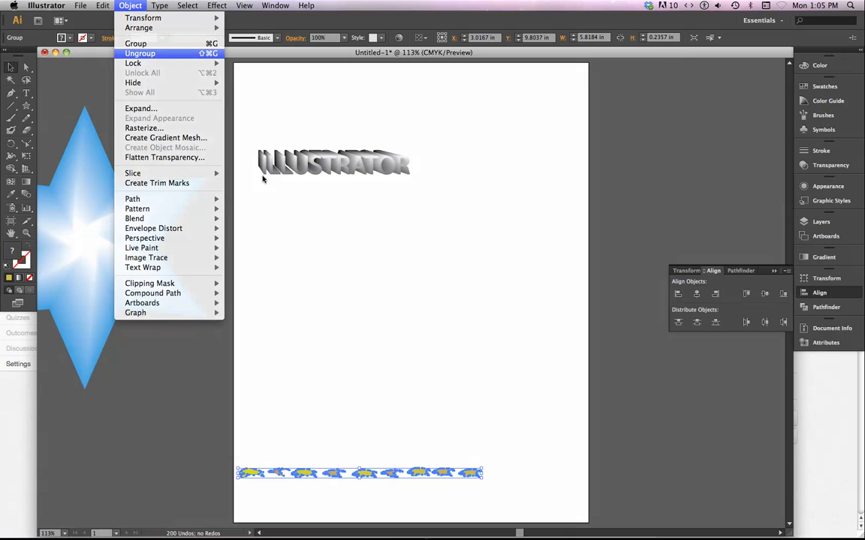
left_click(140, 54)
left_click(245, 454)
left_click_drag(234, 446, 527, 502)
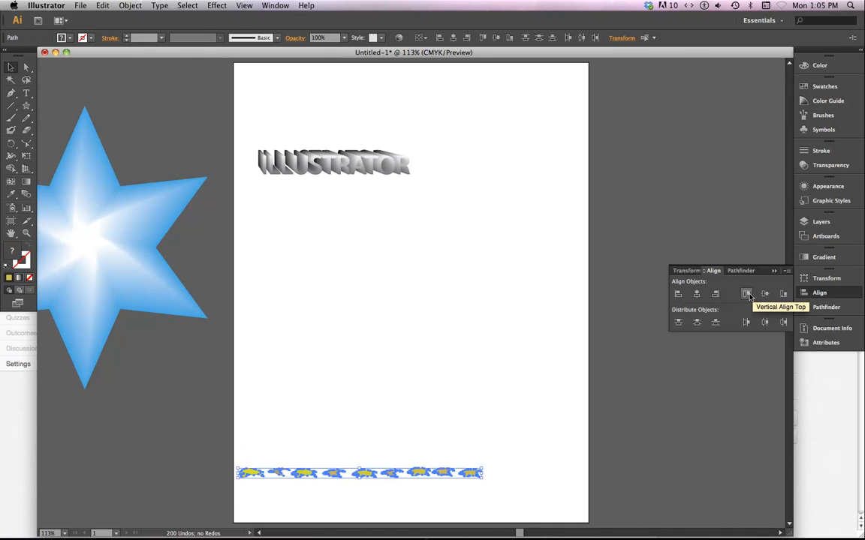
left_click(747, 293)
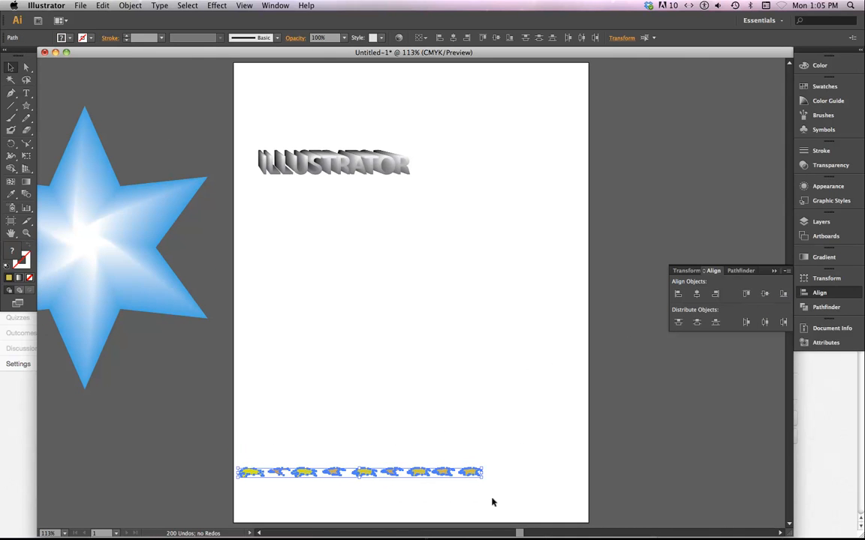
Move the last shape near the artboard's right edge, distribute the whole row horizontally by centers, and deselect it.
left_click(487, 468)
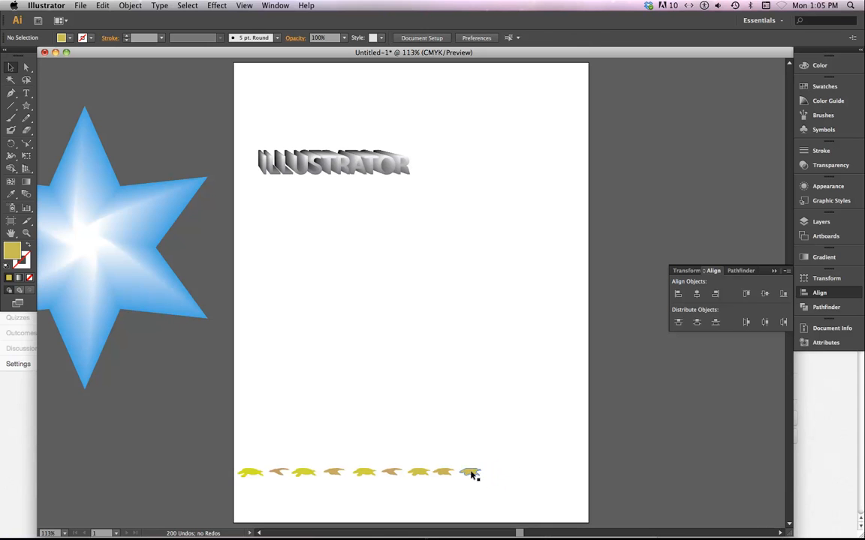
left_click_drag(472, 475, 568, 478)
left_click_drag(246, 448, 570, 491)
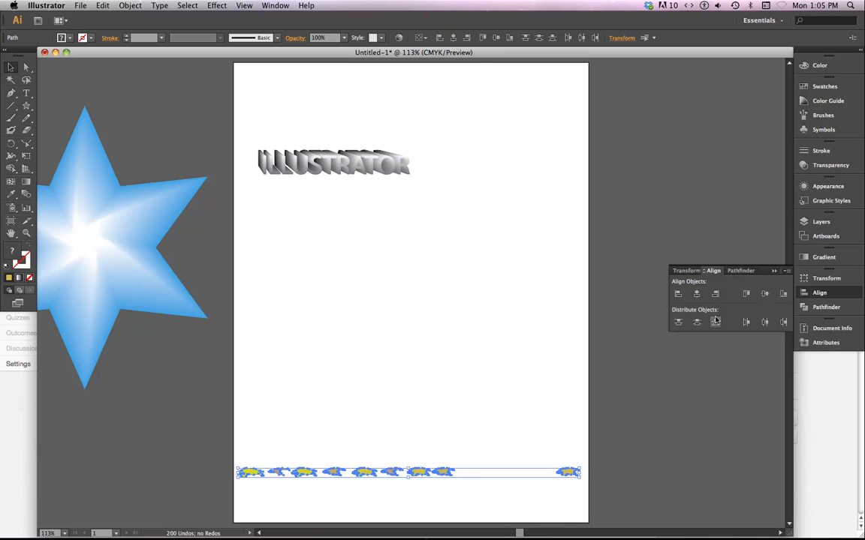
left_click(766, 323)
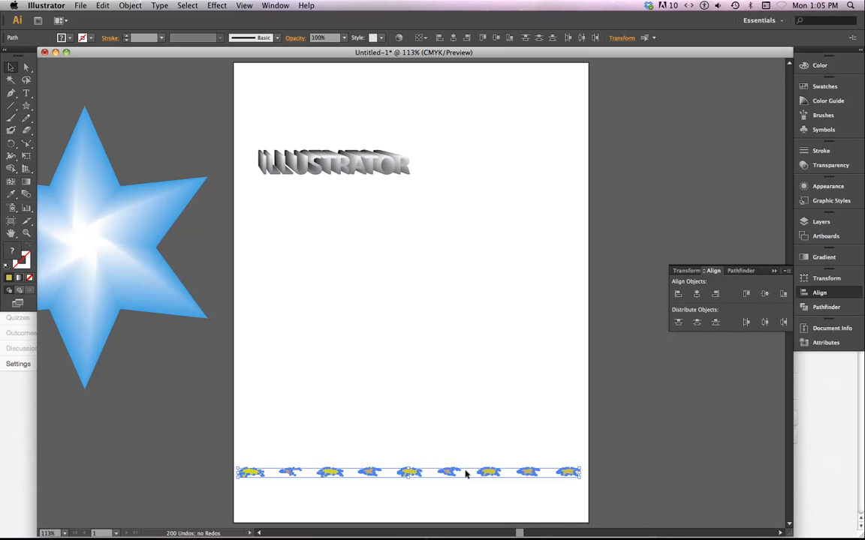
key("super+equal")
left_click_drag(330, 506, 288, 257)
key("super+a")
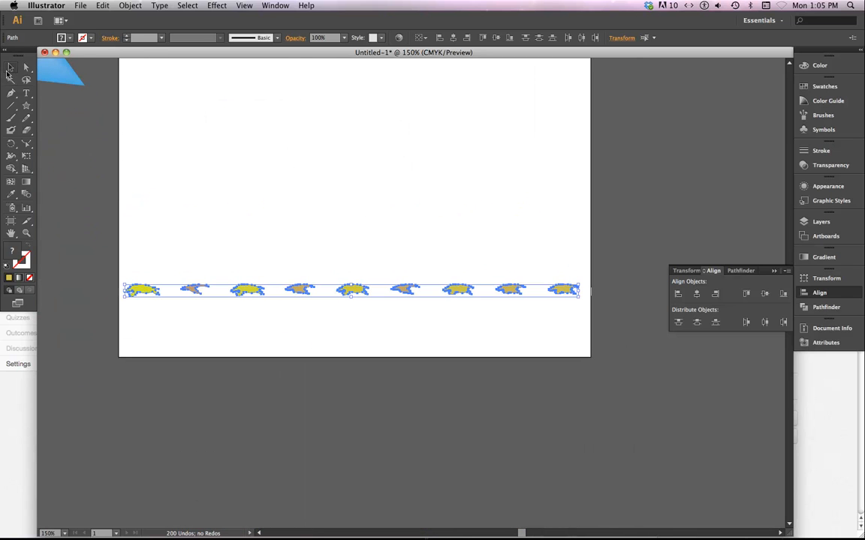
left_click(295, 335)
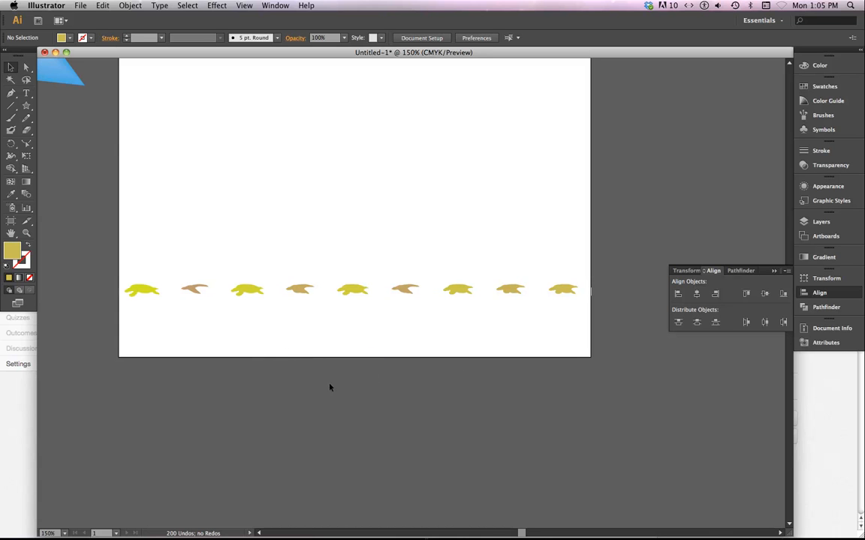
Shrink the blue star blend to about 2.2 by 2.6 in and place it in the artboard's upper right corner.
key("super+minus")
key("super+minus")
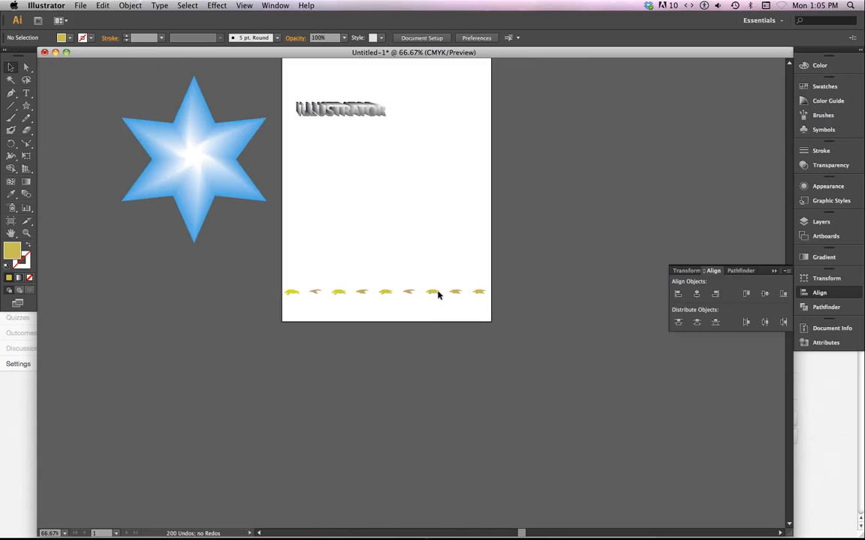
left_click_drag(382, 286, 292, 406)
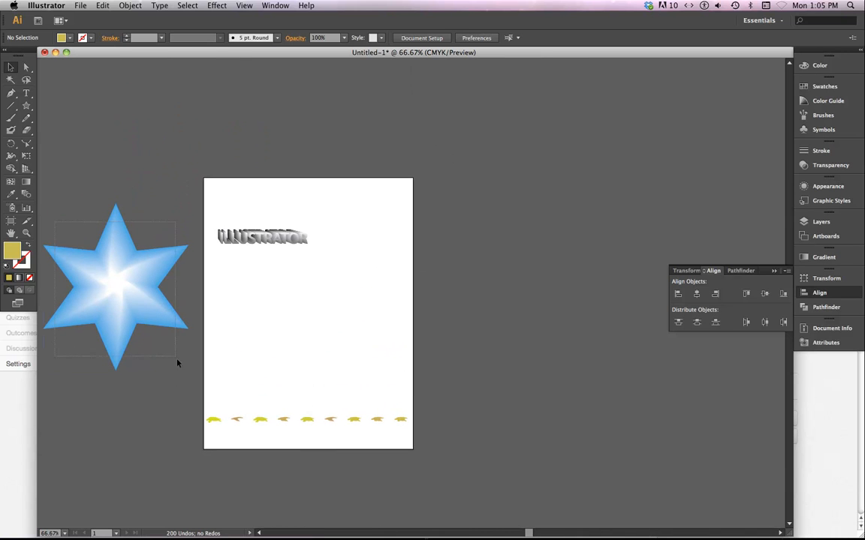
left_click(130, 298)
left_click_drag(116, 287, 331, 320)
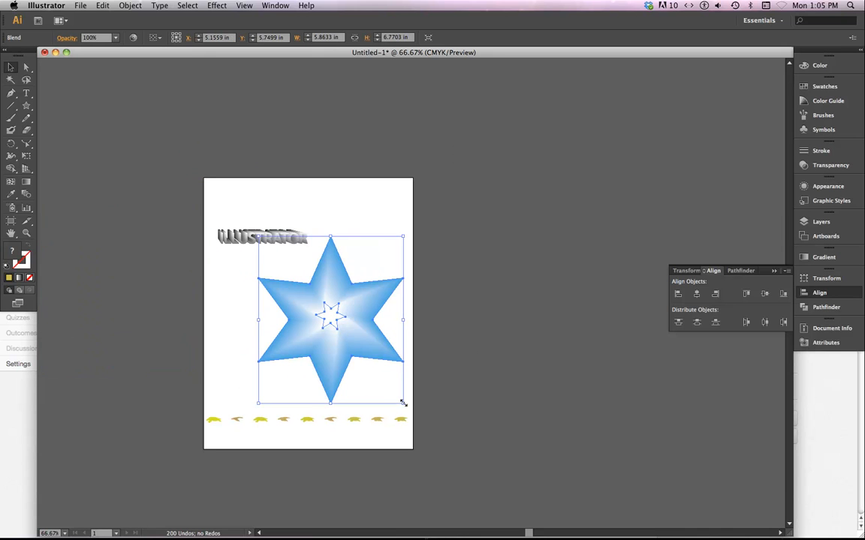
left_click_drag(403, 403, 314, 299)
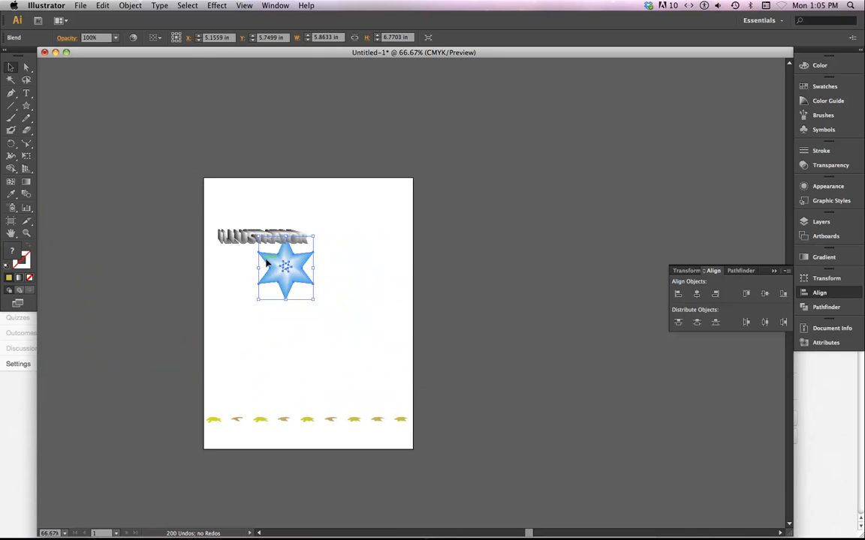
left_click_drag(264, 251, 364, 252)
mouse_move(147, 524)
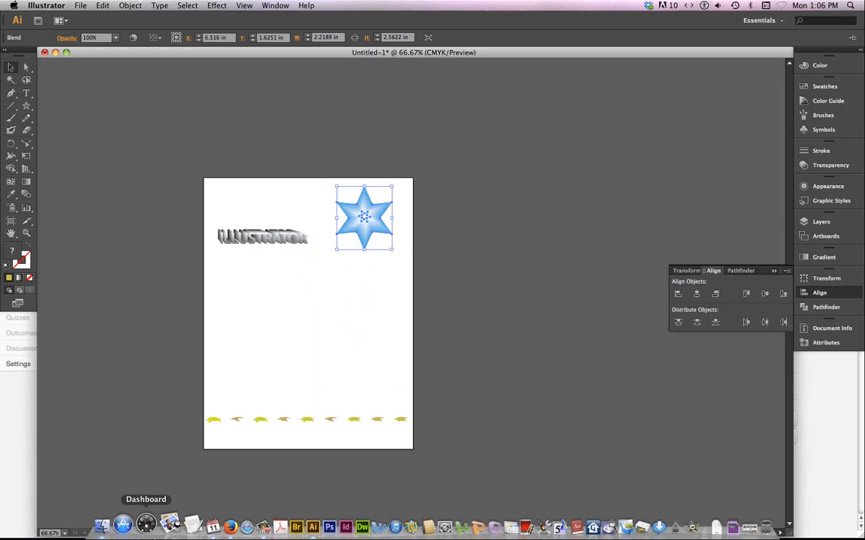